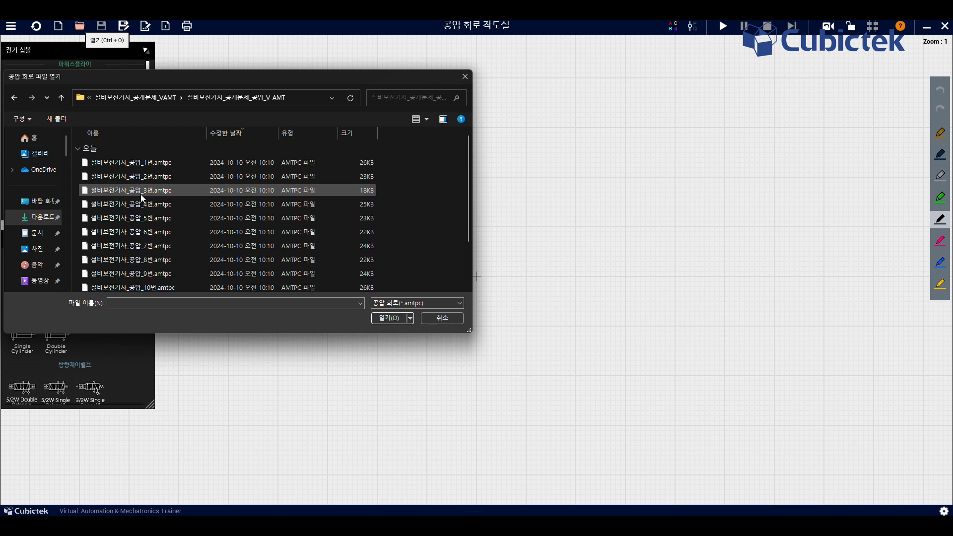
# Open the pneumatic circuit file 설비보전기사_공압_1번.amtpc
pyautogui.scroll(-2, 153, 185)
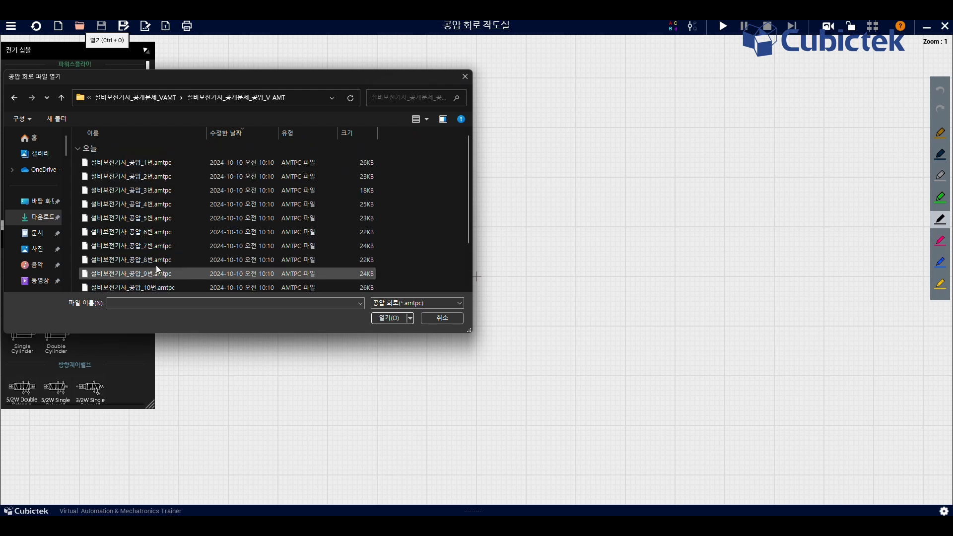
pyautogui.scroll(2, 138, 161)
pyautogui.doubleClick(136, 163)
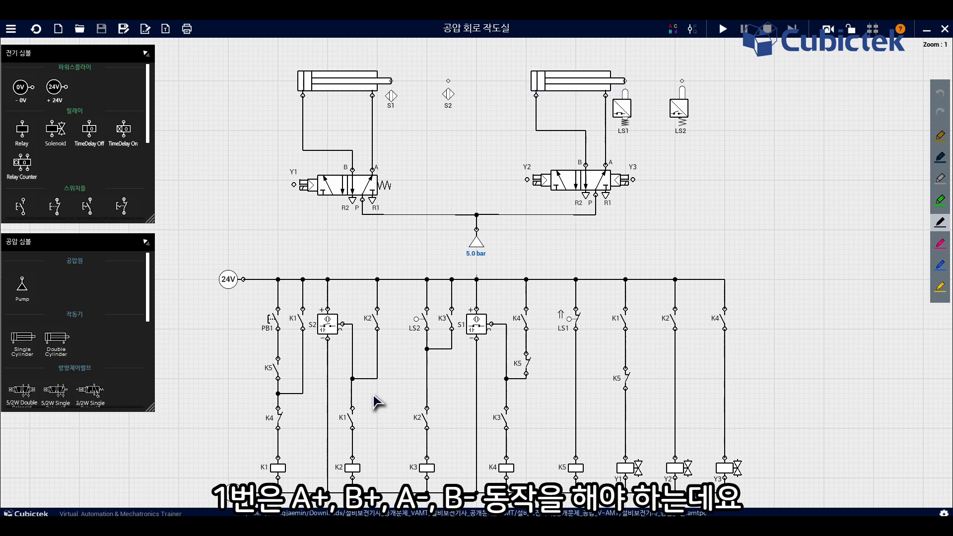
# Simulate the original circuit, operating the PB1 start button to check the cylinder sequence, and stop the simulation
pyautogui.click(722, 34)
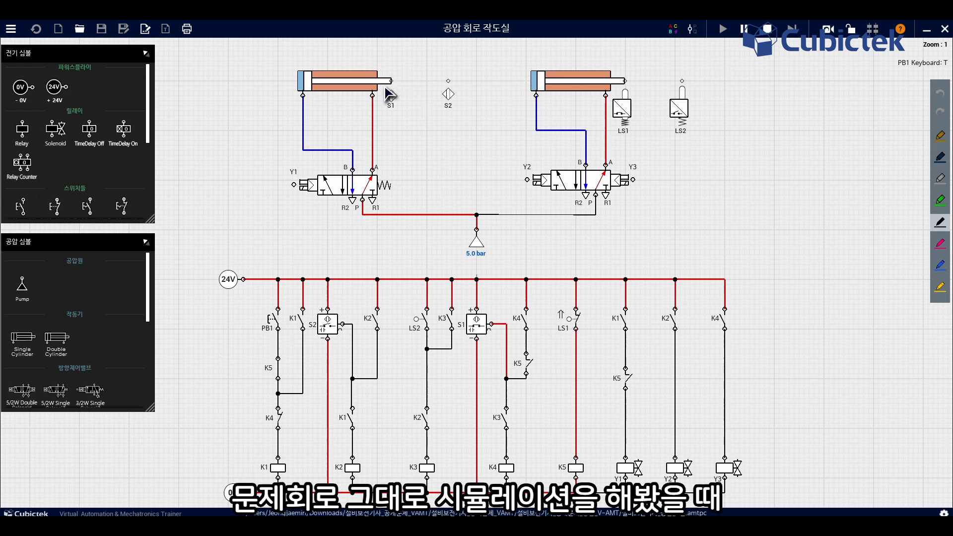
pyautogui.click(277, 325)
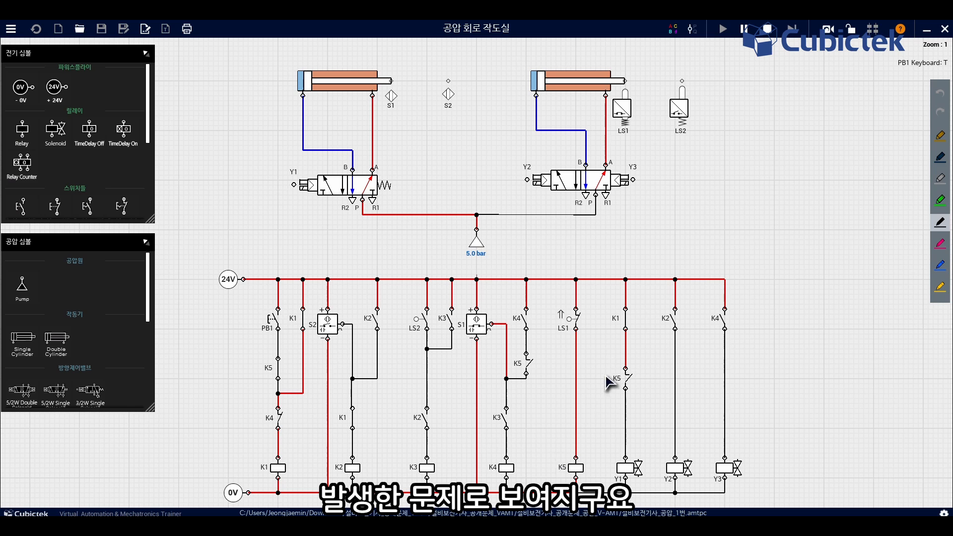
pyautogui.click(764, 30)
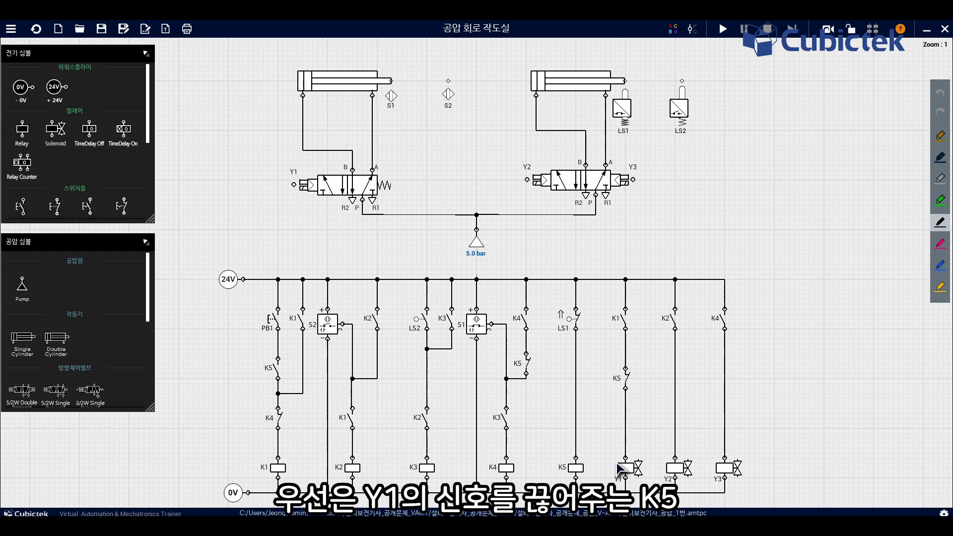
# Change the ID of the normally closed contact above solenoid Y1 to K3
pyautogui.click(624, 380)
pyautogui.doubleClick(625, 380)
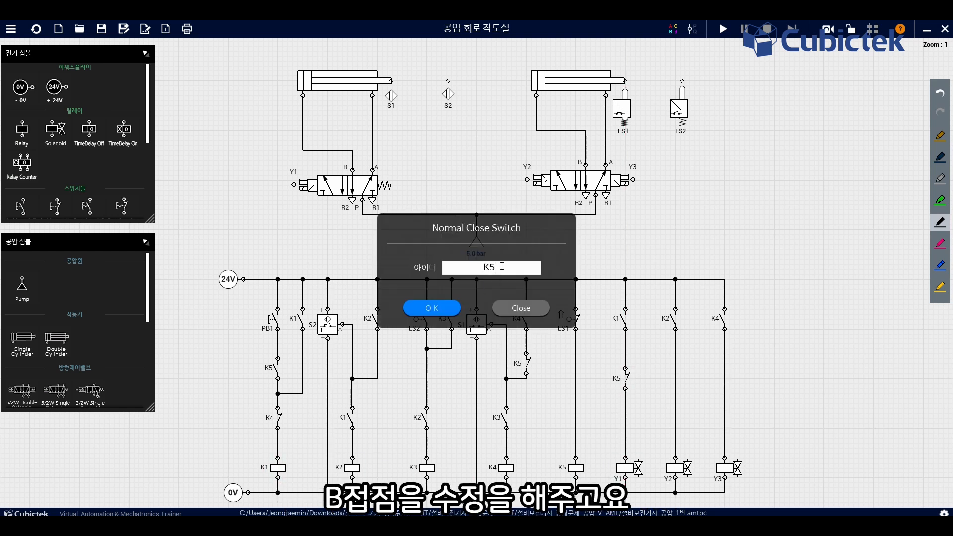
pyautogui.press('BackSpace')
pyautogui.click(436, 308)
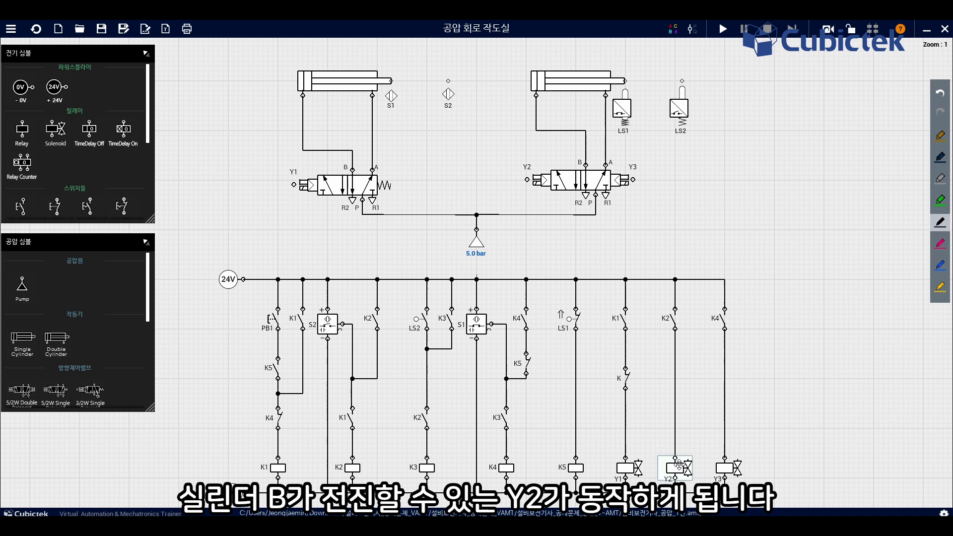
pyautogui.click(553, 178)
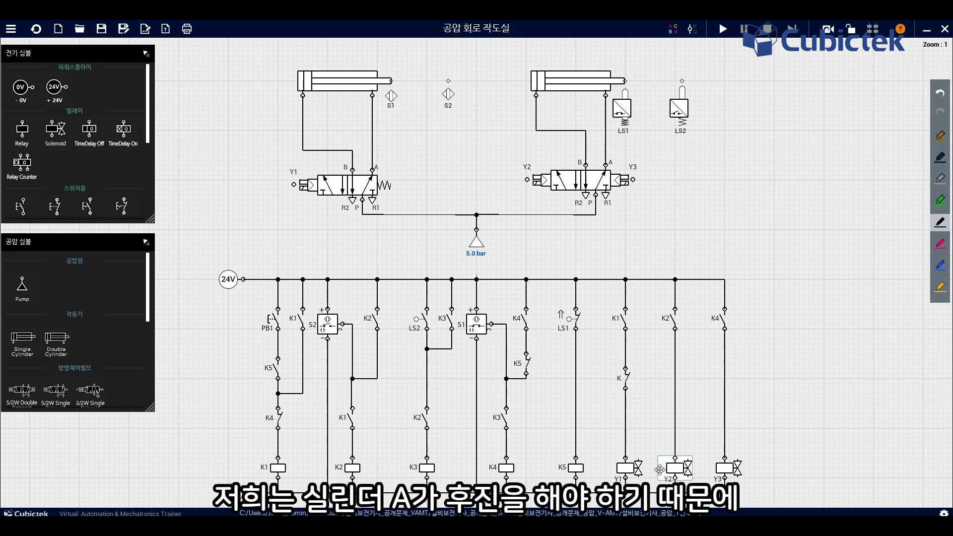
pyautogui.doubleClick(625, 377)
pyautogui.click(443, 307)
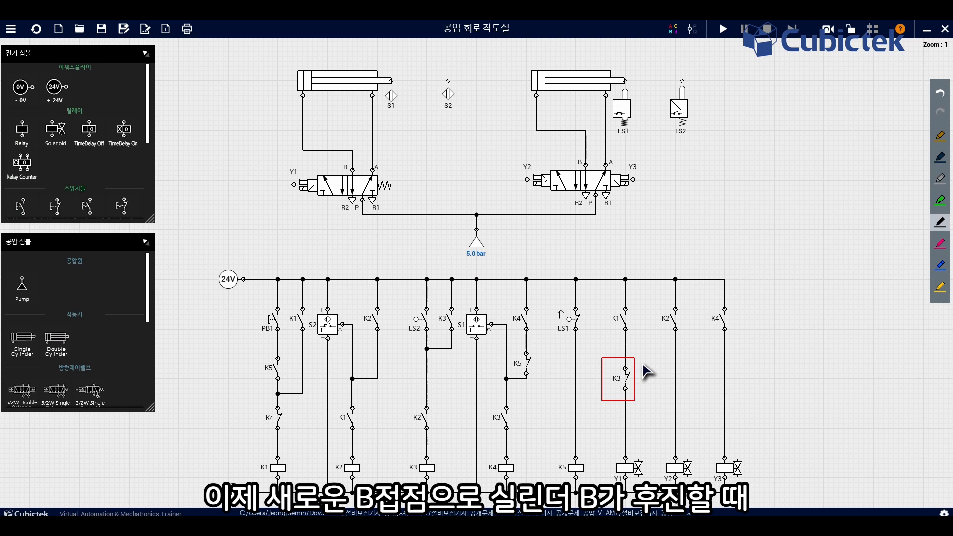
# Add a copy of the normally closed K3 contact between K2 and solenoid Y2, give it the ID K4 and wire it in
pyautogui.hotkey('ctrl', 'v')
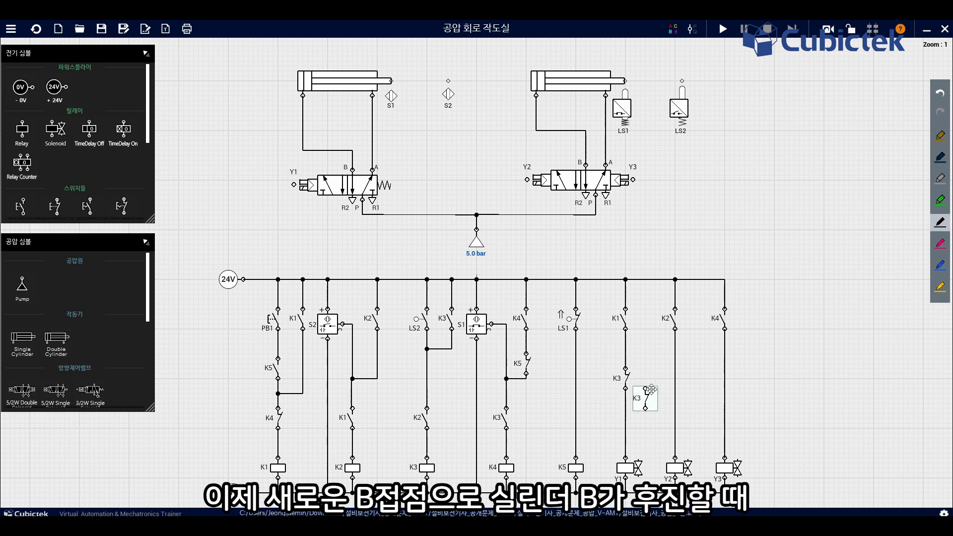
pyautogui.moveTo(645, 399); pyautogui.dragTo(673, 378)
pyautogui.doubleClick(674, 379)
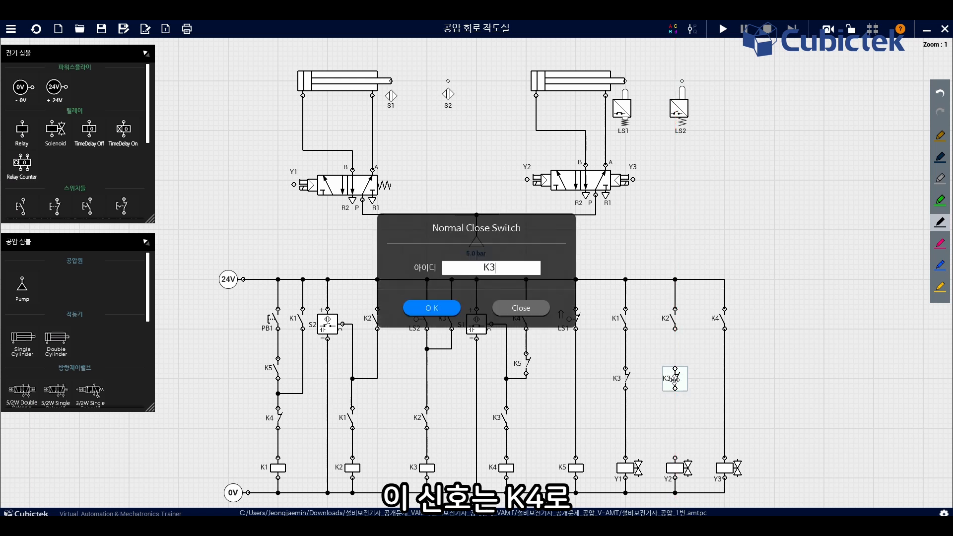
pyautogui.press('BackSpace')
pyautogui.write('4')
pyautogui.click(431, 308)
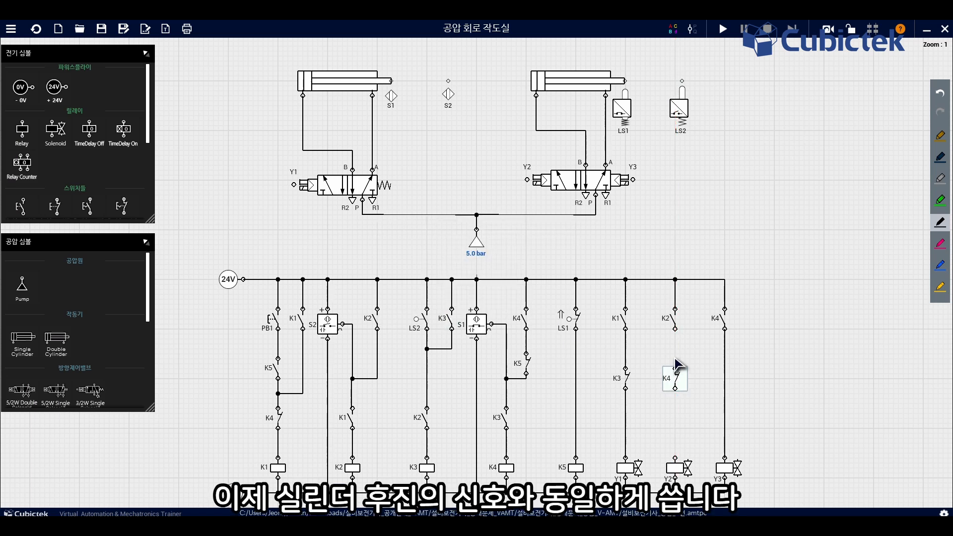
pyautogui.moveTo(675, 328); pyautogui.dragTo(674, 457)
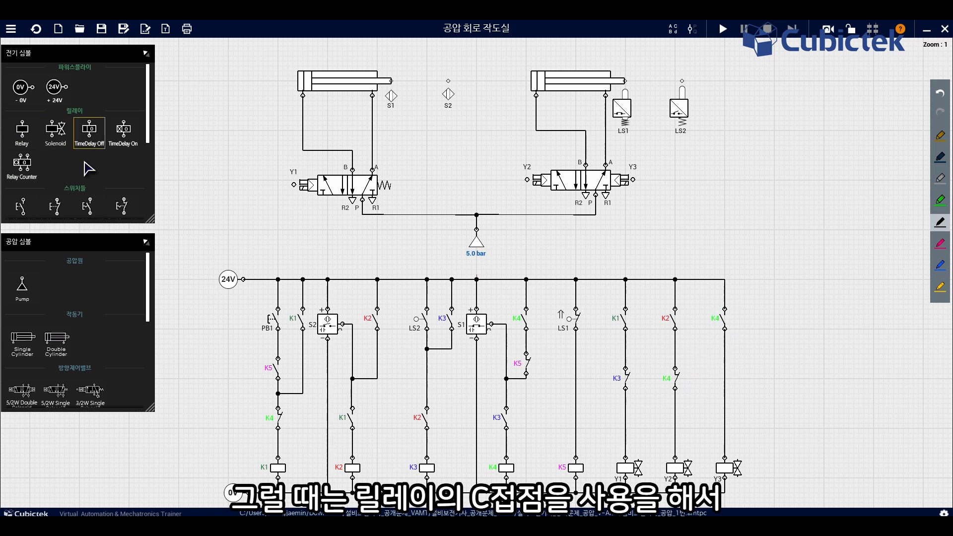
# Place a C-type changeover switch beside the K4 contact of the Y3 branch
pyautogui.scroll(-2, 123, 139)
pyautogui.scroll(-2, 114, 136)
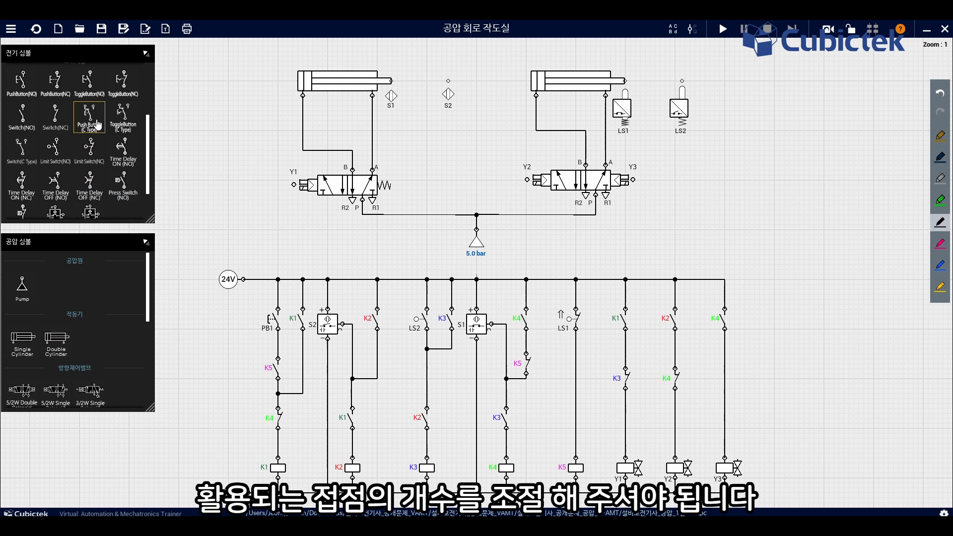
pyautogui.scroll(-3, 106, 173)
pyautogui.scroll(-5, 127, 298)
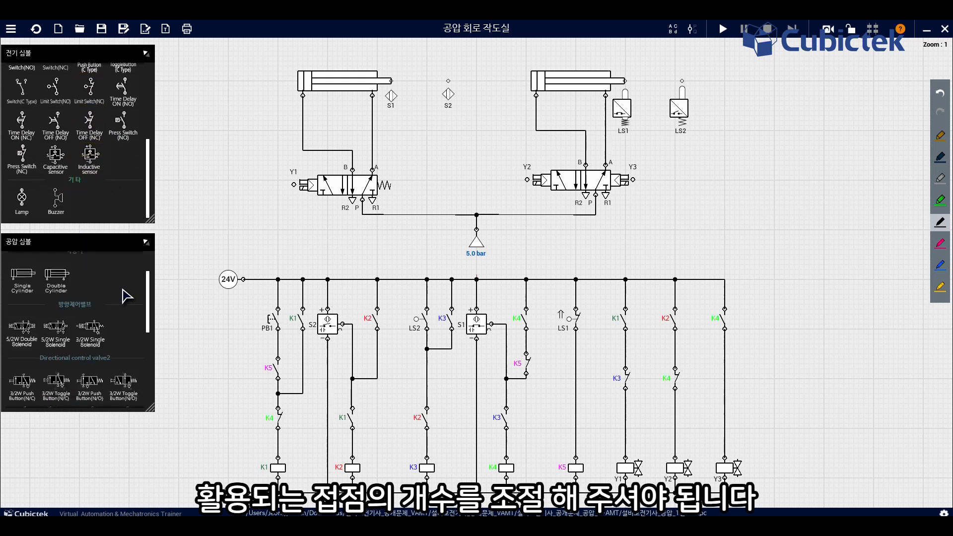
pyautogui.scroll(2, 105, 135)
pyautogui.moveTo(22, 134); pyautogui.dragTo(791, 335)
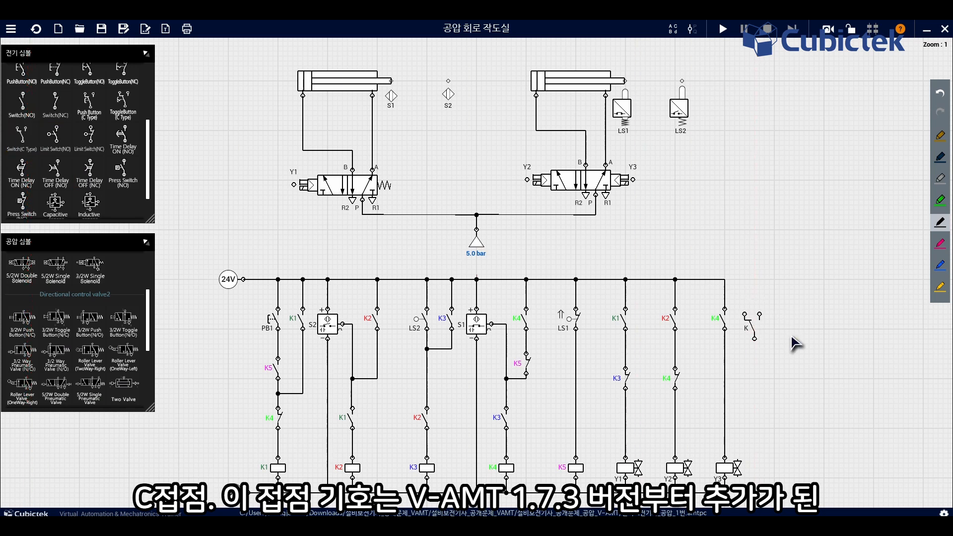
# Set the changeover contact's ID to K4, turn its common terminal upward and switch off the coloured relay labels
pyautogui.doubleClick(758, 329)
pyautogui.write('4')
pyautogui.click(431, 308)
pyautogui.rightClick(760, 326)
pyautogui.click(673, 30)
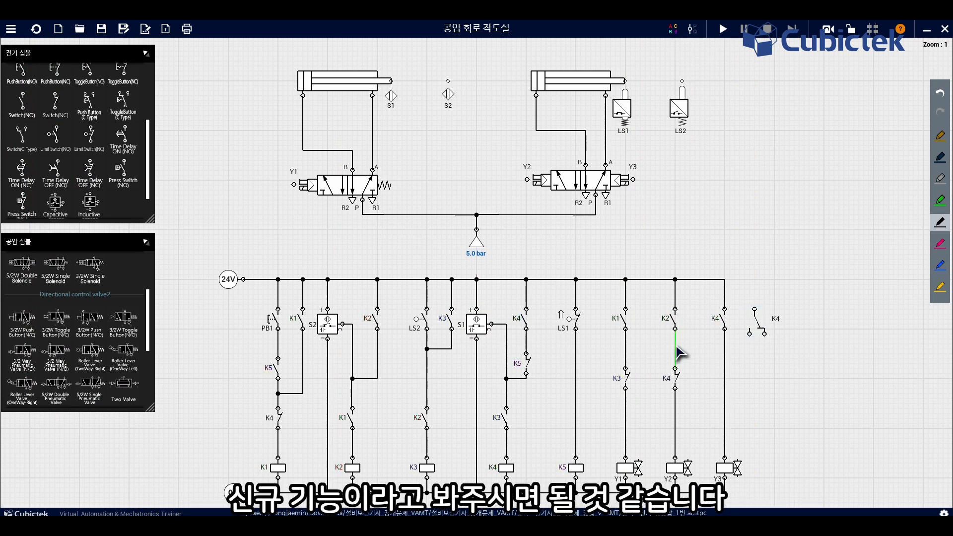
# Remove the wires of the Y2 branch and swap its two contacts so that K4 sits above K2
pyautogui.press('Delete')
pyautogui.press('Delete')
pyautogui.press('Delete')
pyautogui.moveTo(675, 320); pyautogui.dragTo(679, 415)
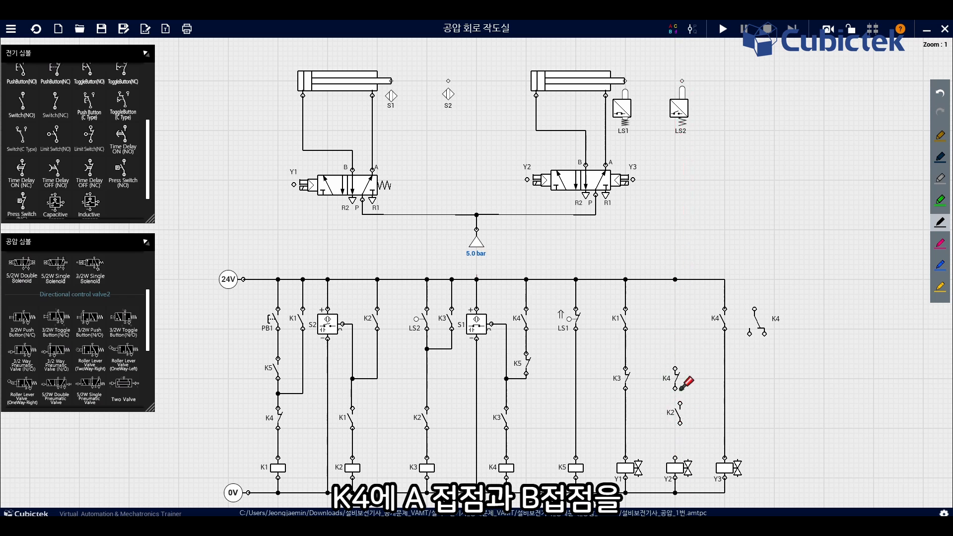
pyautogui.moveTo(678, 373); pyautogui.dragTo(676, 314)
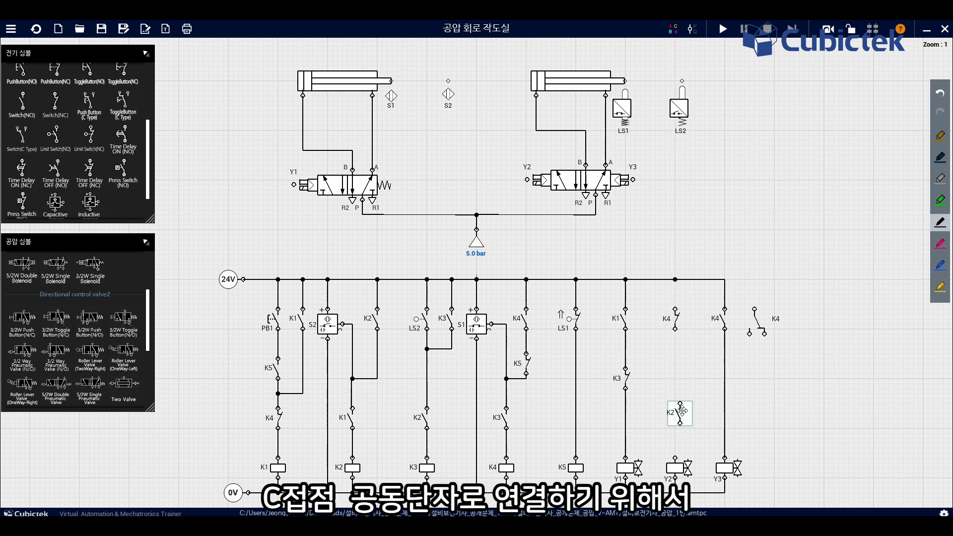
pyautogui.moveTo(678, 410); pyautogui.dragTo(674, 374)
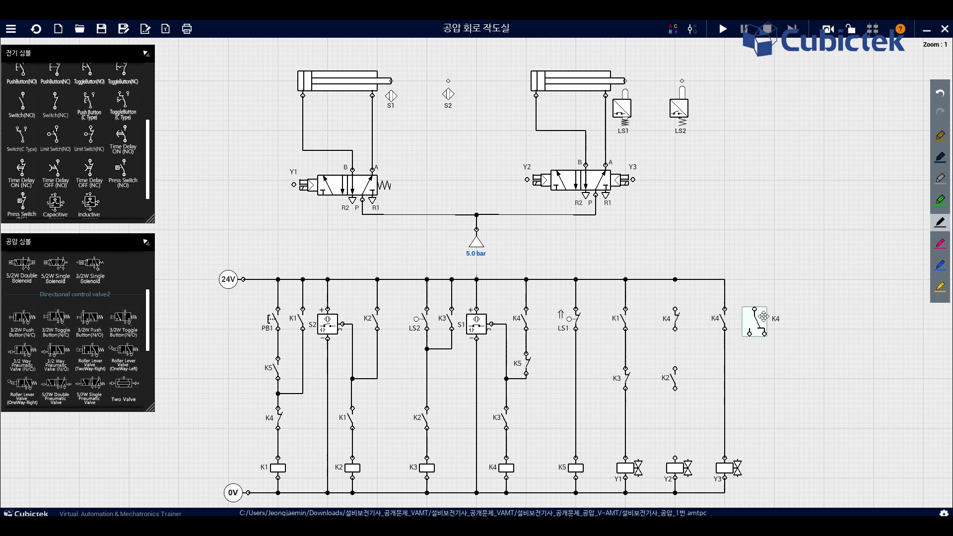
# Replace the separate K4 contacts of the Y2 and Y3 branches with the K4 changeover contact, wiring its normally open terminal to Y3
pyautogui.rightClick(724, 362)
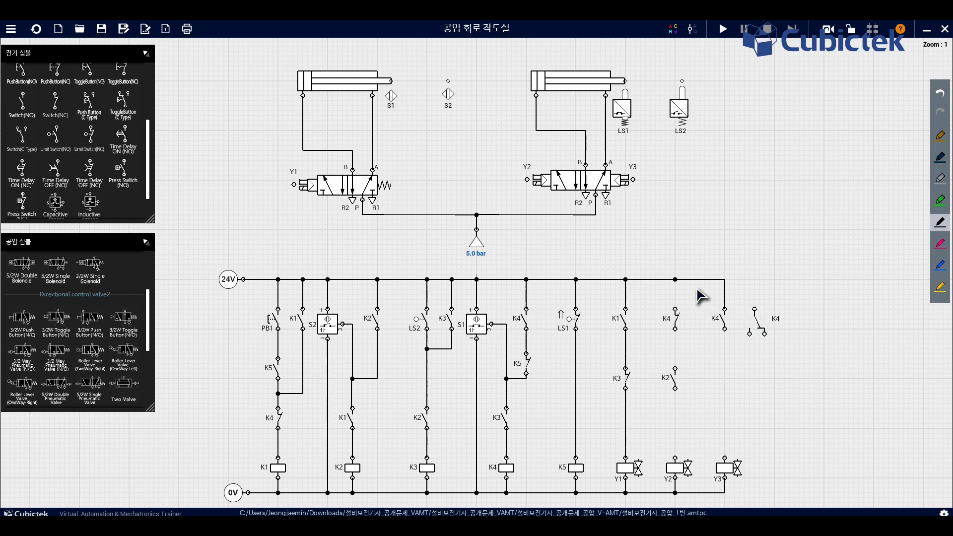
pyautogui.rightClick(674, 280)
pyautogui.moveTo(725, 457)
pyautogui.mouseDown()
pyautogui.moveTo(749, 333)
pyautogui.moveTo(749, 320)
pyautogui.moveTo(732, 320)
pyautogui.mouseUp()
pyautogui.rightClick(722, 319)
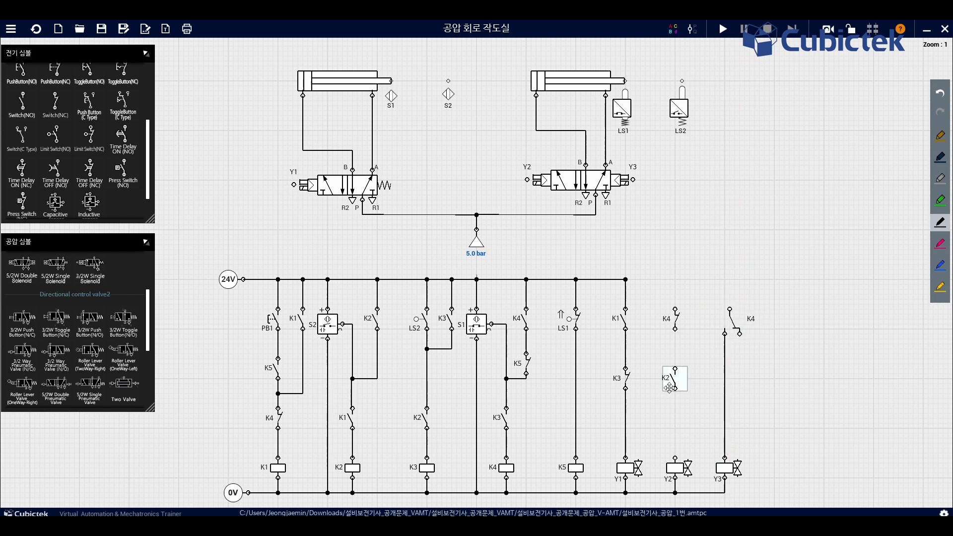
pyautogui.rightClick(676, 316)
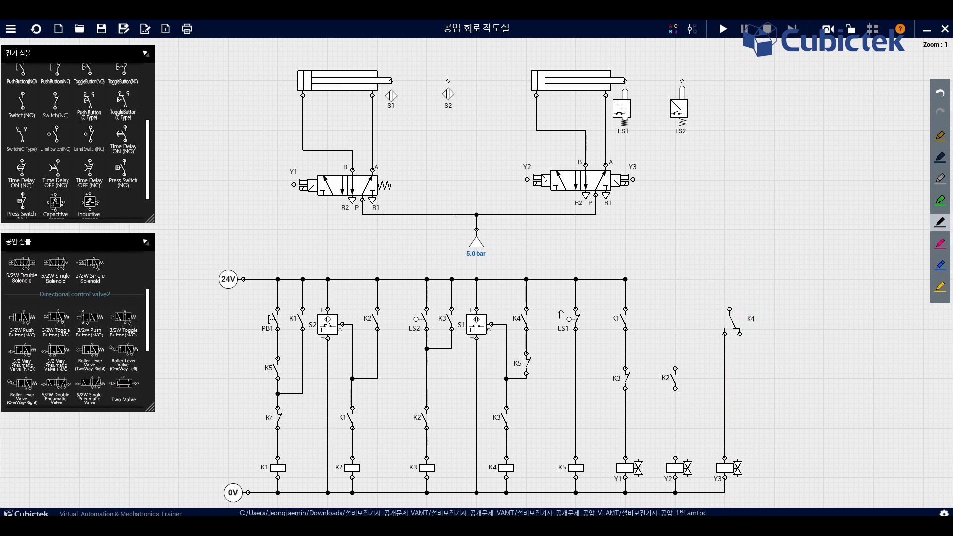
# Move solenoid Y2 and contact K2 to the other side of Y3 and wire them in series from the changeover contact's free terminal
pyautogui.rightClick(675, 489)
pyautogui.moveTo(678, 467); pyautogui.dragTo(774, 467)
pyautogui.moveTo(675, 377)
pyautogui.mouseDown()
pyautogui.moveTo(774, 376)
pyautogui.moveTo(739, 333)
pyautogui.mouseUp()
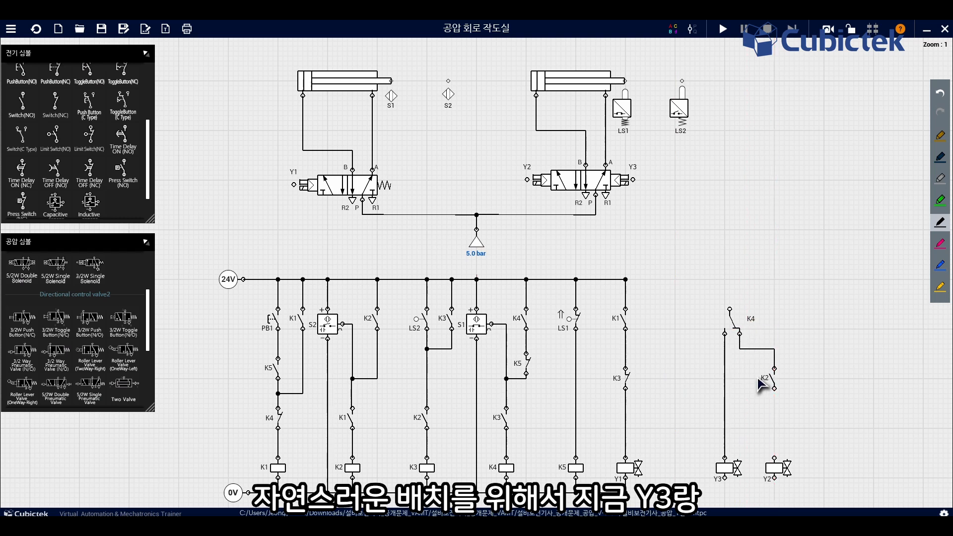
pyautogui.moveTo(774, 388)
pyautogui.mouseDown()
pyautogui.moveTo(782, 460)
pyautogui.moveTo(773, 457)
pyautogui.mouseUp()
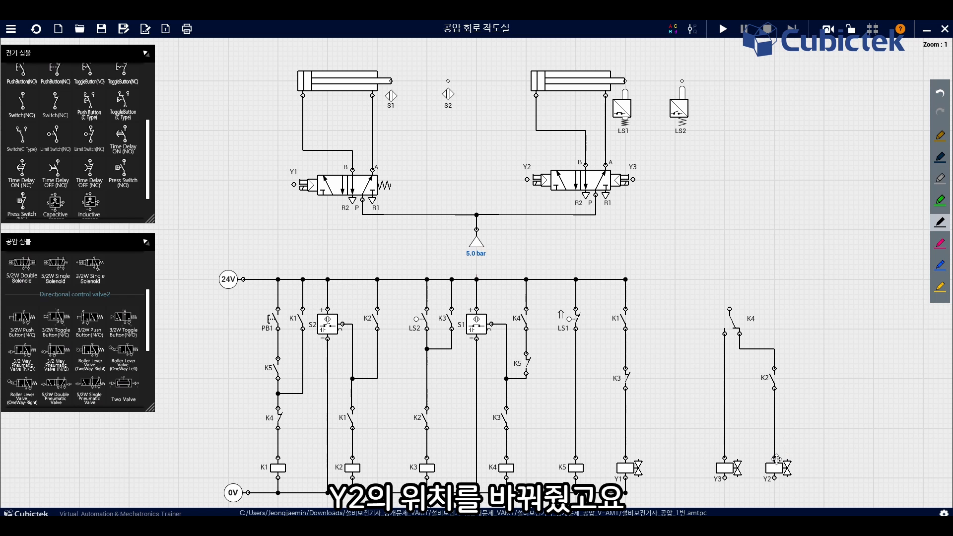
# Wire the K4 changeover contact's common terminal to the 24V line and solenoids Y2 and Y3 to the 0V line
pyautogui.moveTo(730, 310); pyautogui.dragTo(626, 280)
pyautogui.moveTo(774, 477); pyautogui.dragTo(651, 499)
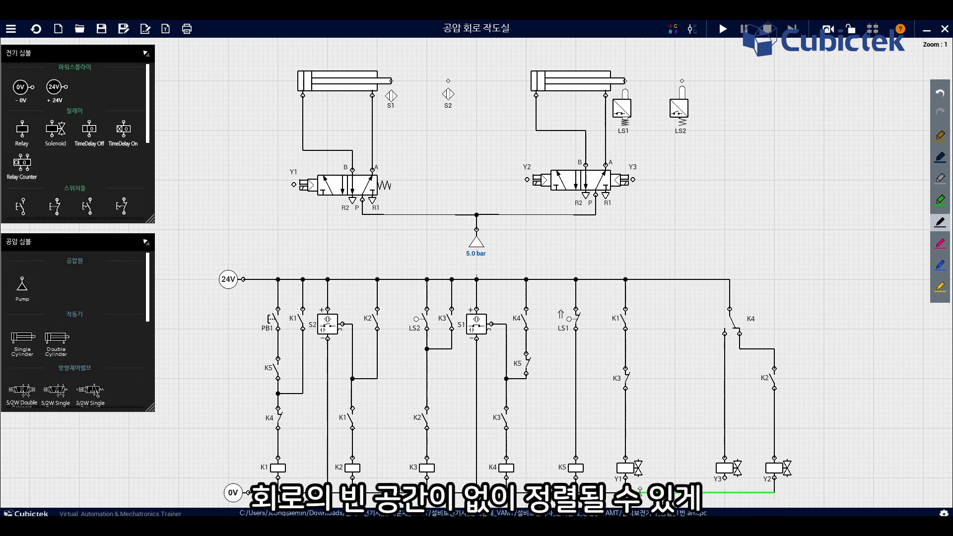
pyautogui.moveTo(724, 478); pyautogui.dragTo(724, 493)
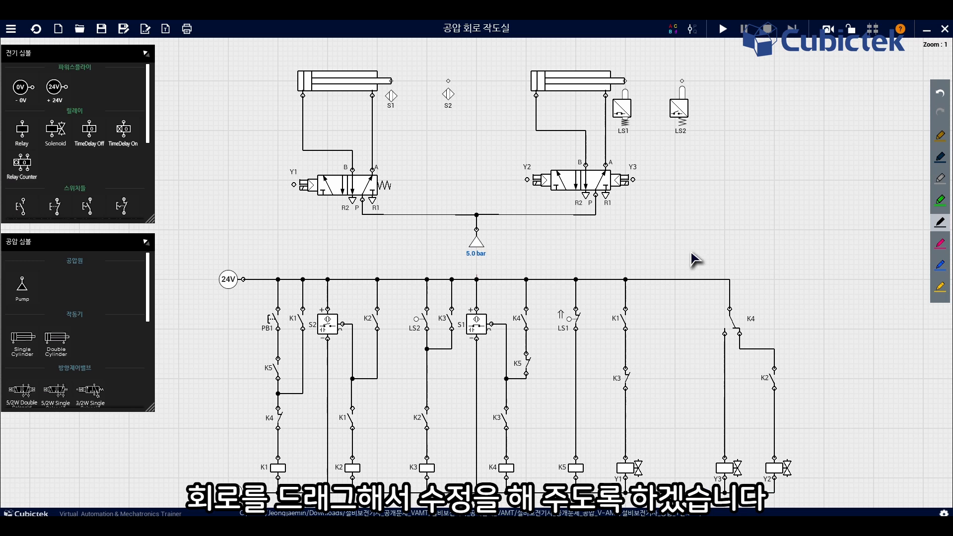
# Move the Y3 and Y2 branches next to the Y1 branch and align their solenoids and 0V wiring with the rest
pyautogui.scroll(-2, 821, 429)
pyautogui.moveTo(662, 471); pyautogui.dragTo(826, 173)
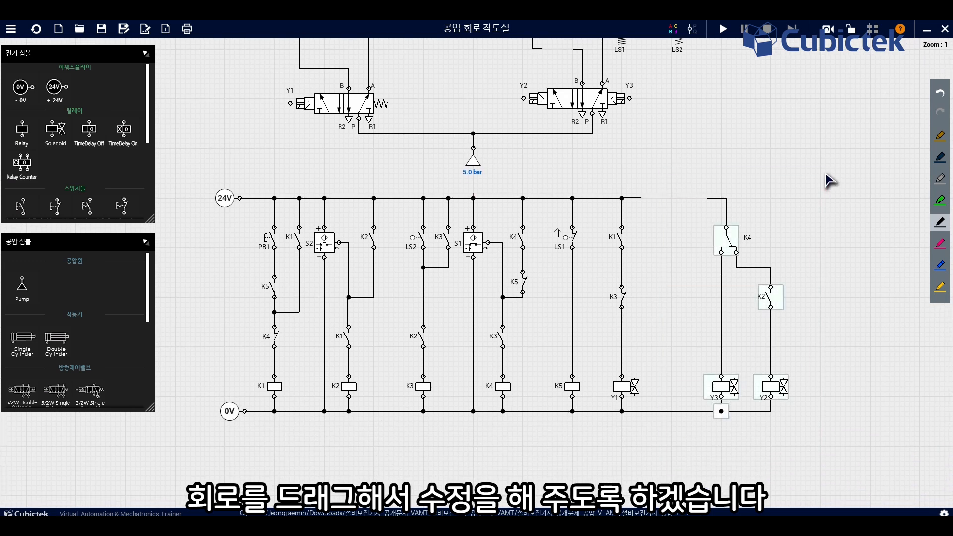
pyautogui.moveTo(718, 236); pyautogui.dragTo(673, 233)
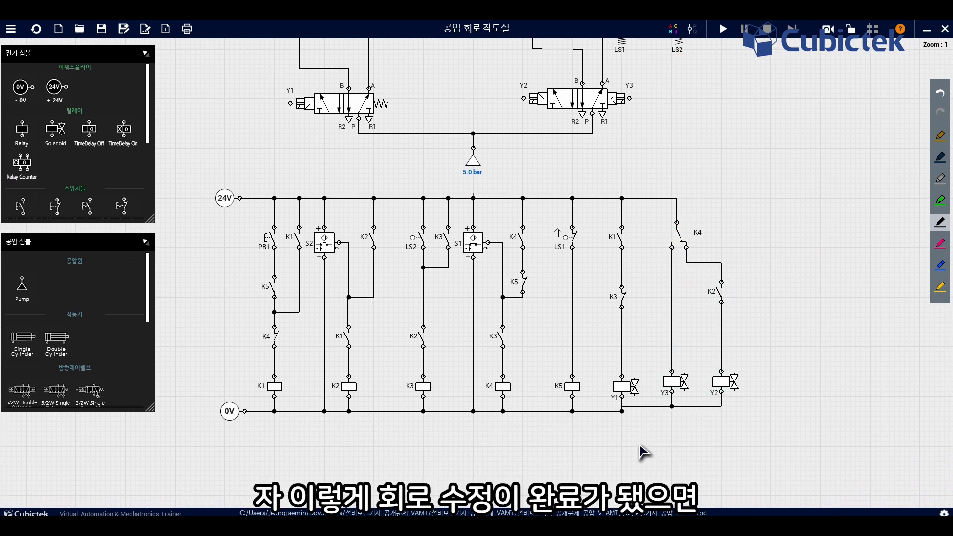
pyautogui.moveTo(639, 443); pyautogui.dragTo(813, 256)
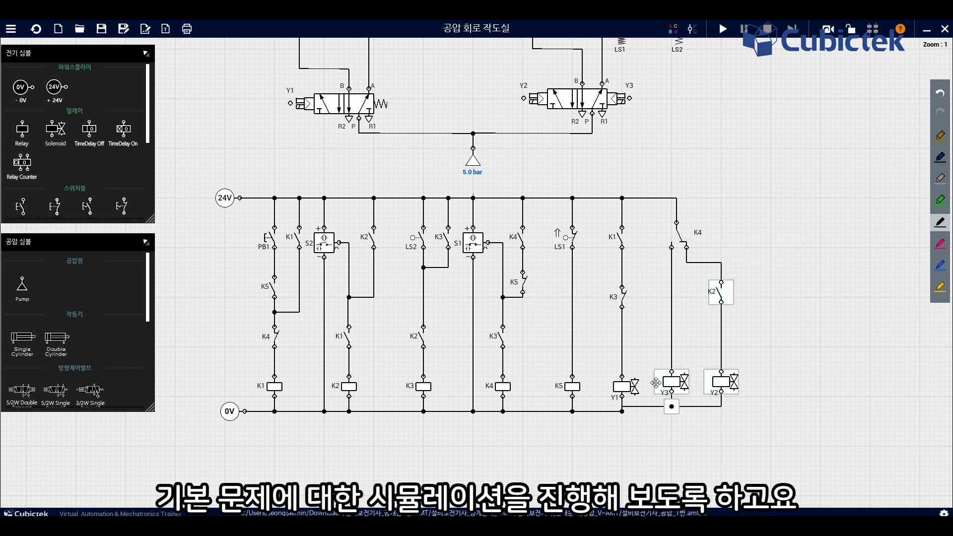
pyautogui.moveTo(666, 379); pyautogui.dragTo(670, 384)
pyautogui.click(782, 391)
pyautogui.scroll(3, 792, 338)
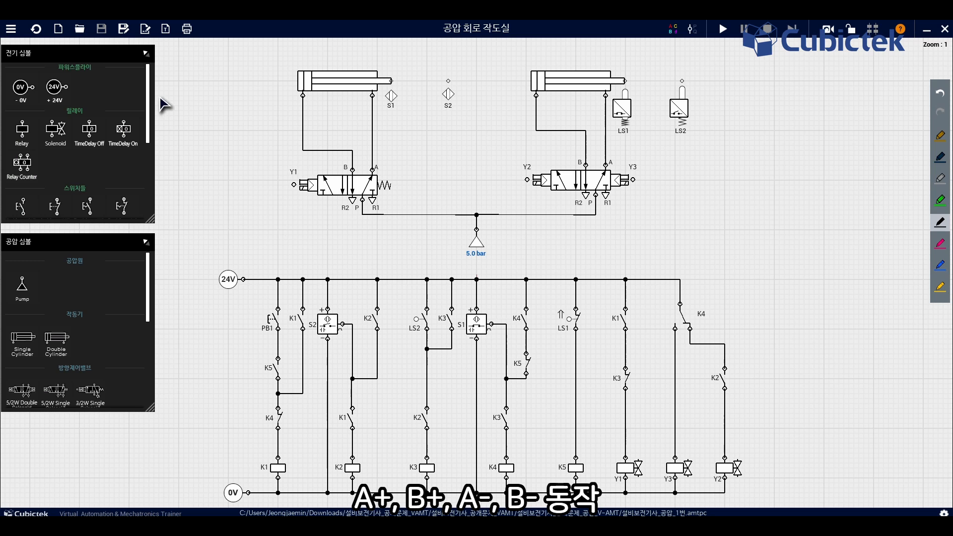
# Simulate the corrected circuit and operate PB1 to check the A+, B+, A-, B- sequence
pyautogui.click(36, 28)
pyautogui.click(720, 31)
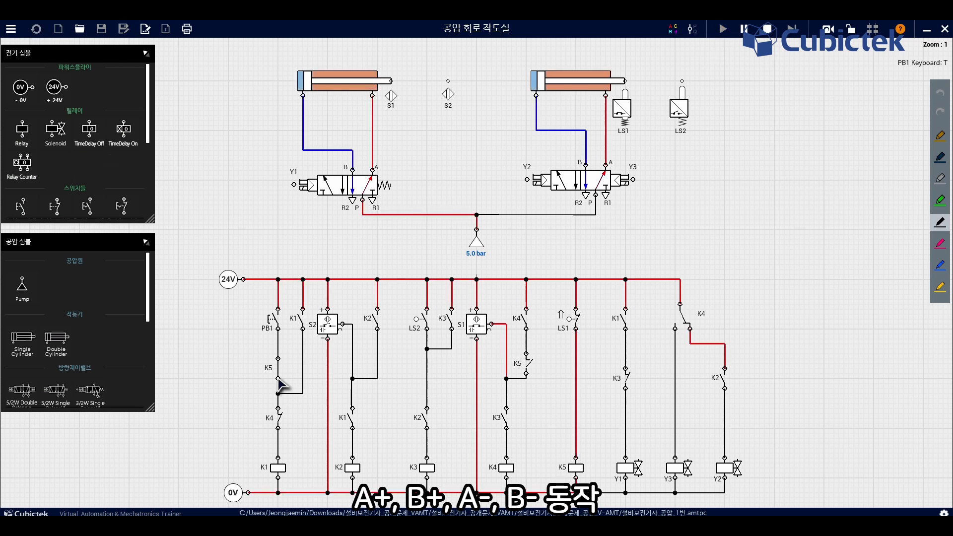
pyautogui.click(279, 322)
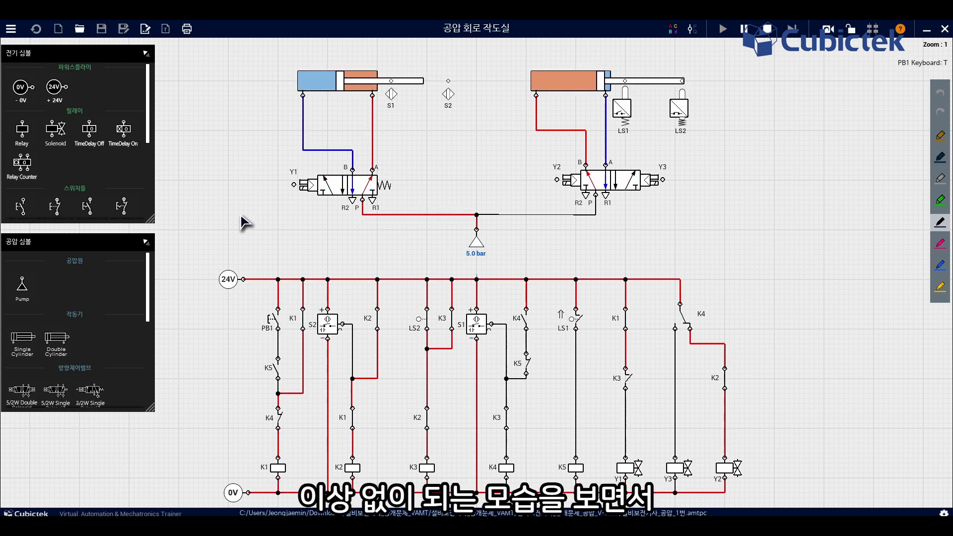
pyautogui.click(280, 323)
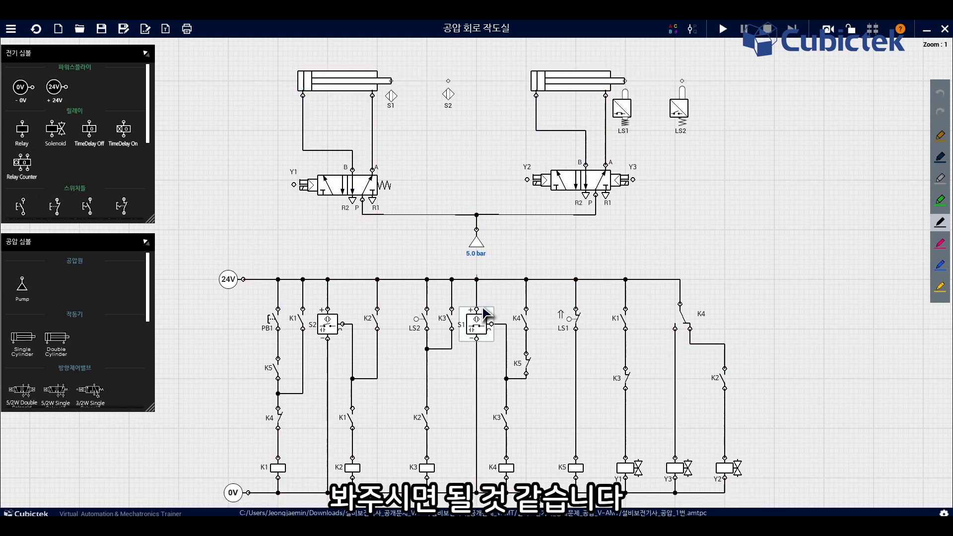
# Delete the redundant K5 contact under the K4 holding contact and wire K4 directly to the junction at sensor S1's output
pyautogui.click(526, 361)
pyautogui.press('Delete')
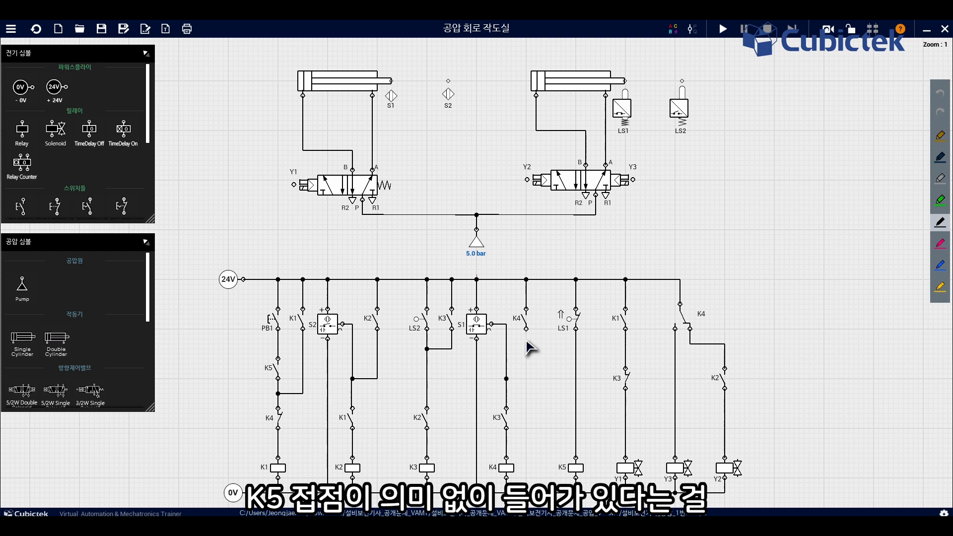
pyautogui.moveTo(526, 329); pyautogui.dragTo(506, 378)
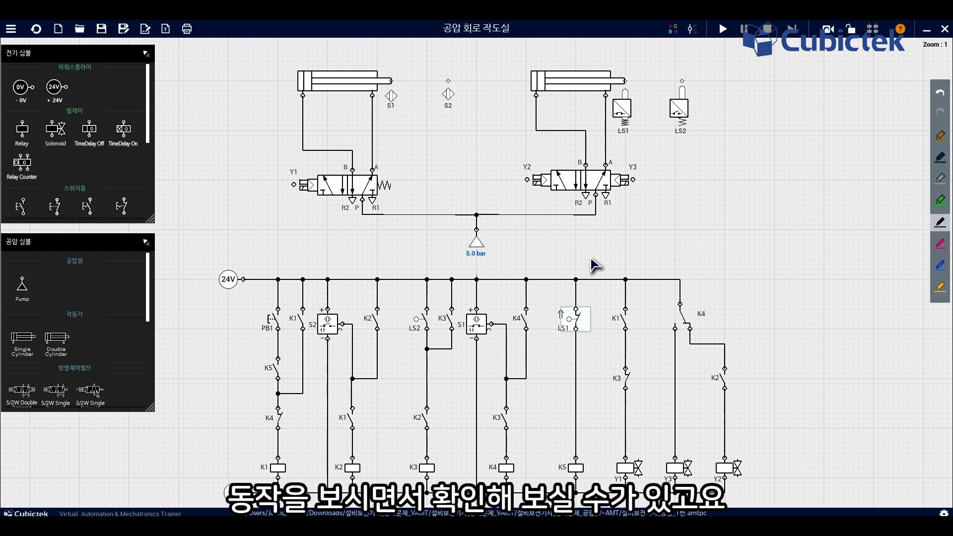
# Simulate the circuit without the K5 contact in the K4 branch, operate PB1 to check the motion, and stop the simulation
pyautogui.click(723, 29)
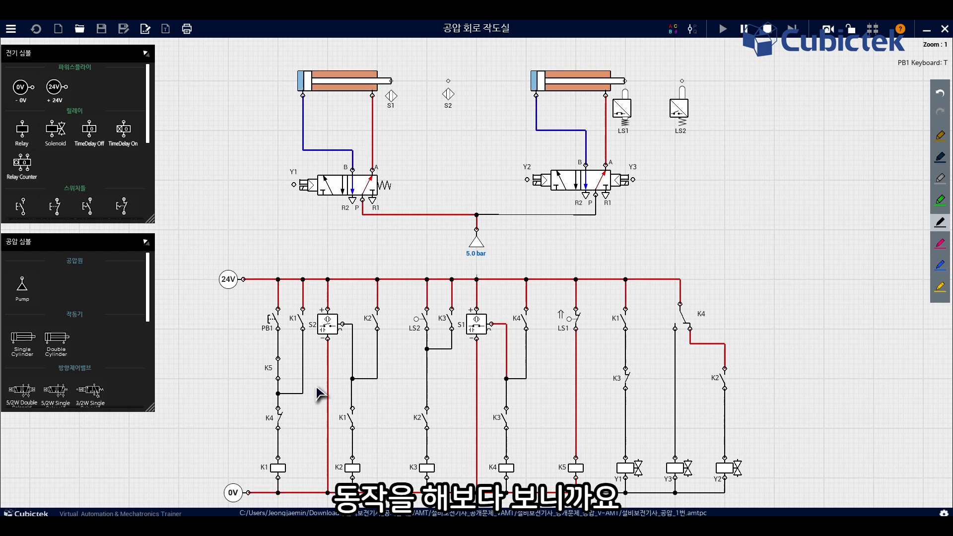
pyautogui.click(280, 328)
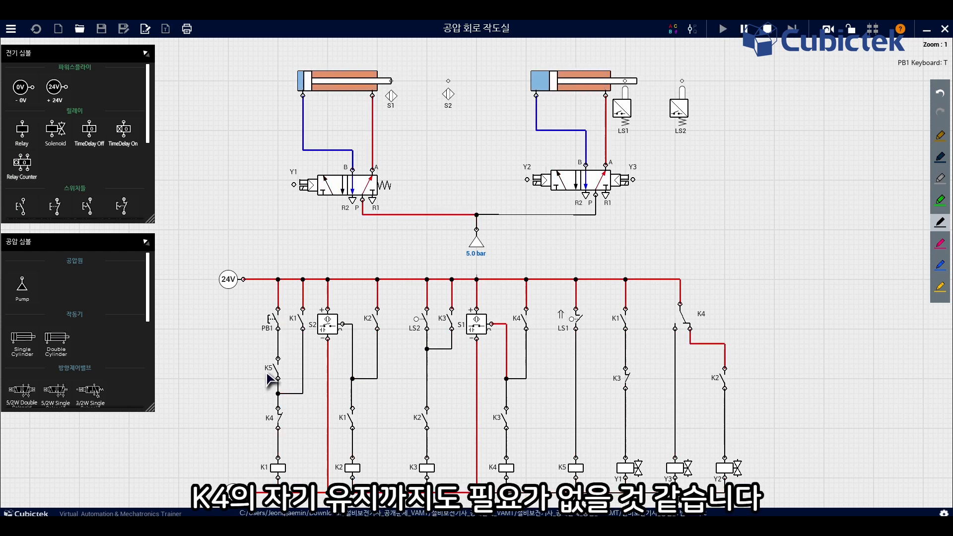
pyautogui.click(767, 29)
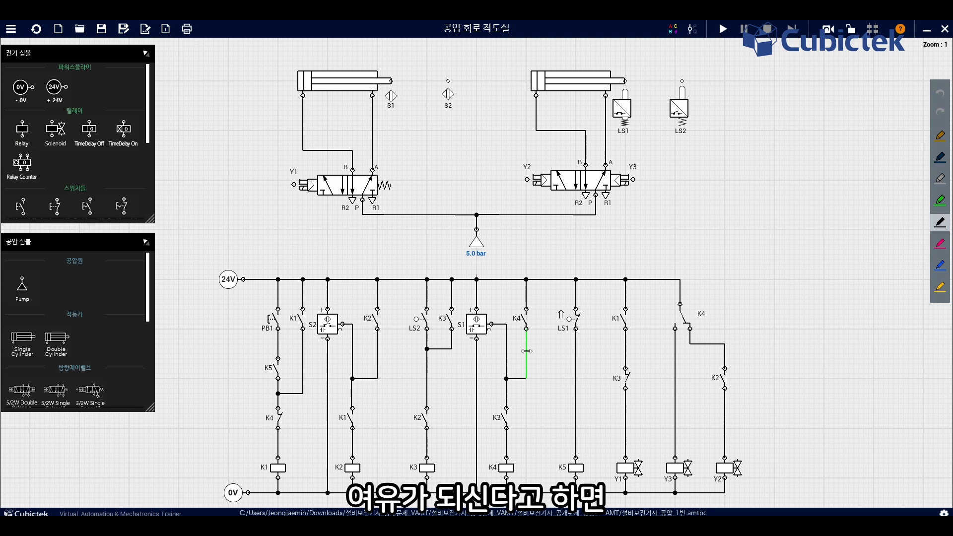
# Delete the K4 self-holding contact beside sensor S1, then briefly run and stop the simulation to check the reduced circuit
pyautogui.click(527, 318)
pyautogui.press('Delete')
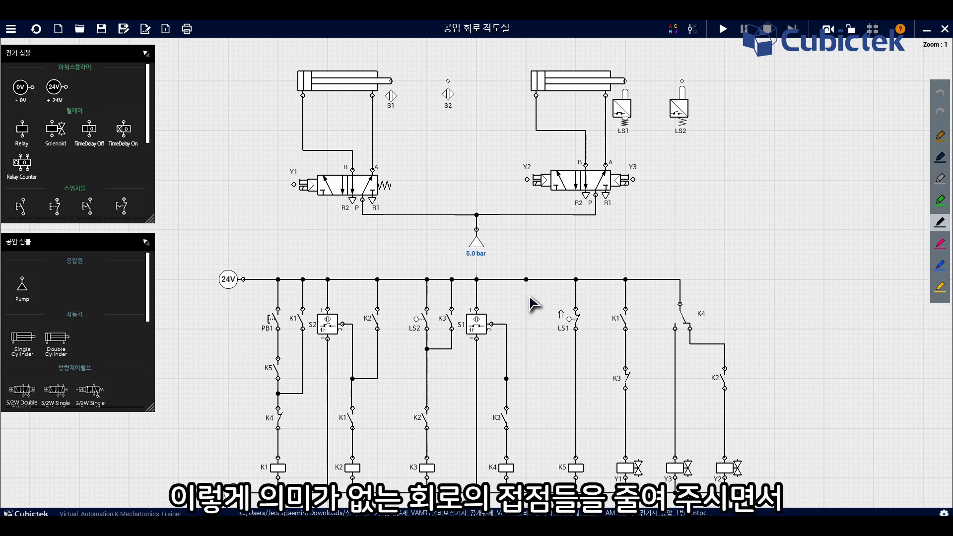
pyautogui.click(731, 30)
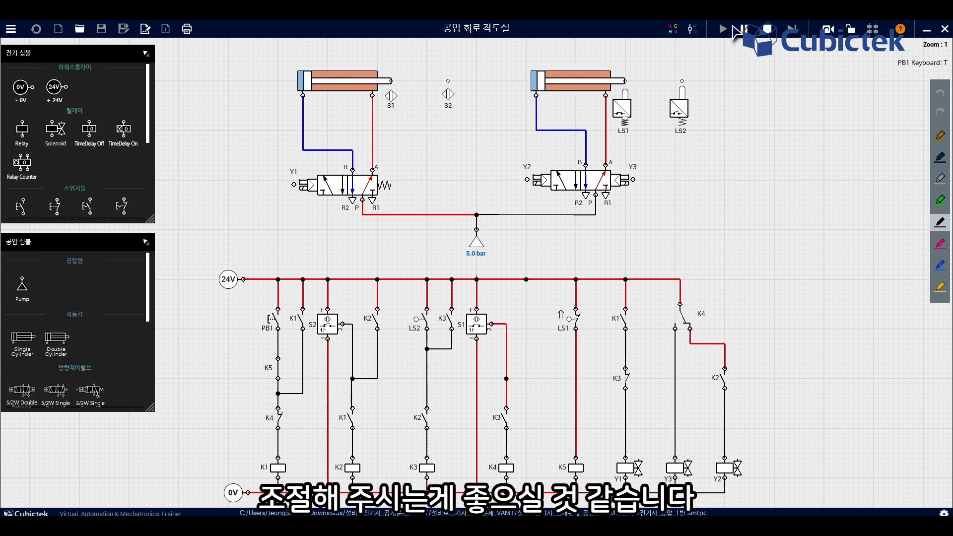
pyautogui.click(767, 29)
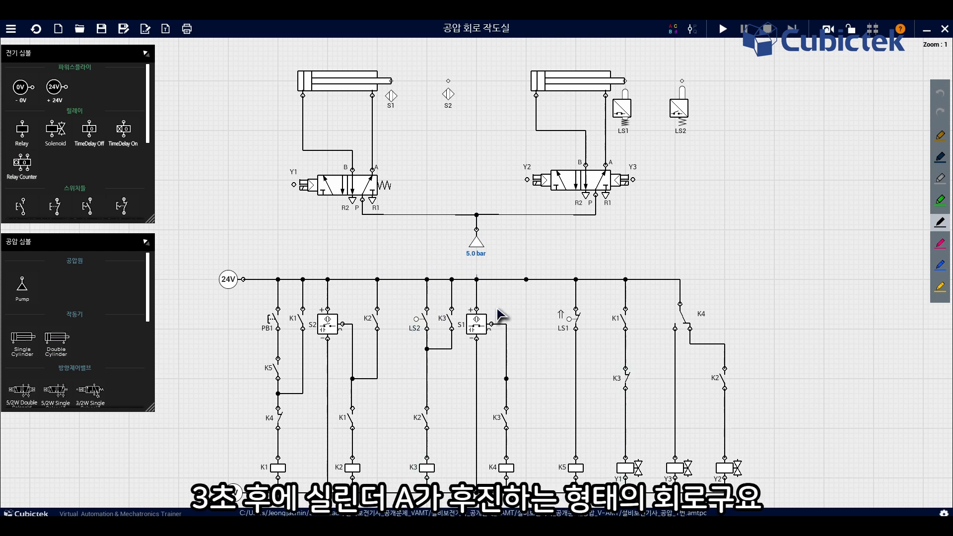
# Place a normally open switch contact beyond the K4 changeover contact and name it K3
pyautogui.scroll(-3, 79, 204)
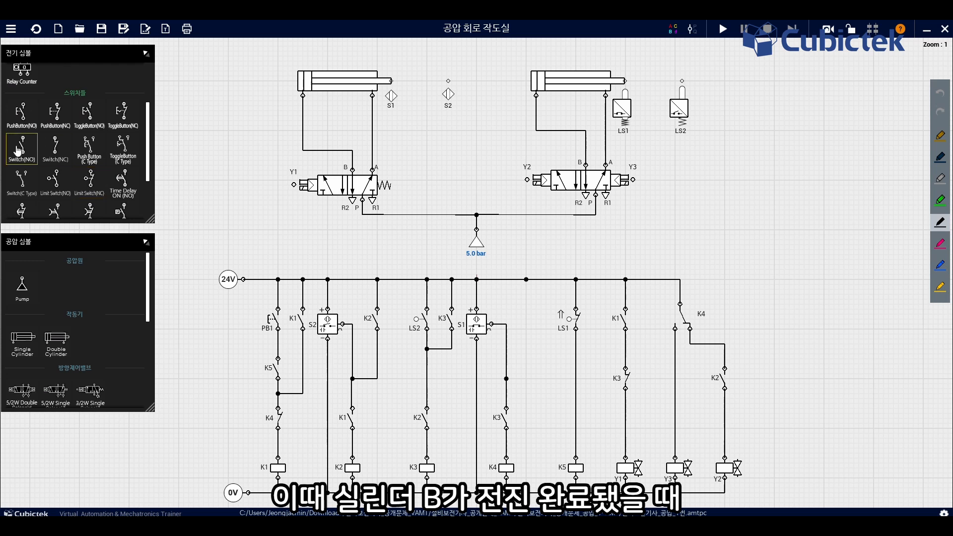
pyautogui.moveTo(456, 349); pyautogui.dragTo(774, 320)
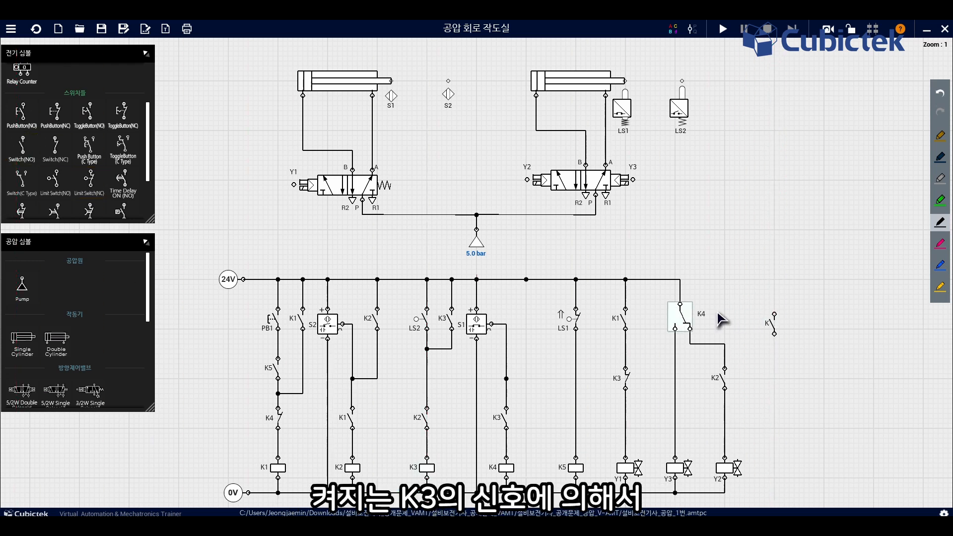
pyautogui.doubleClick(764, 327)
pyautogui.write('3')
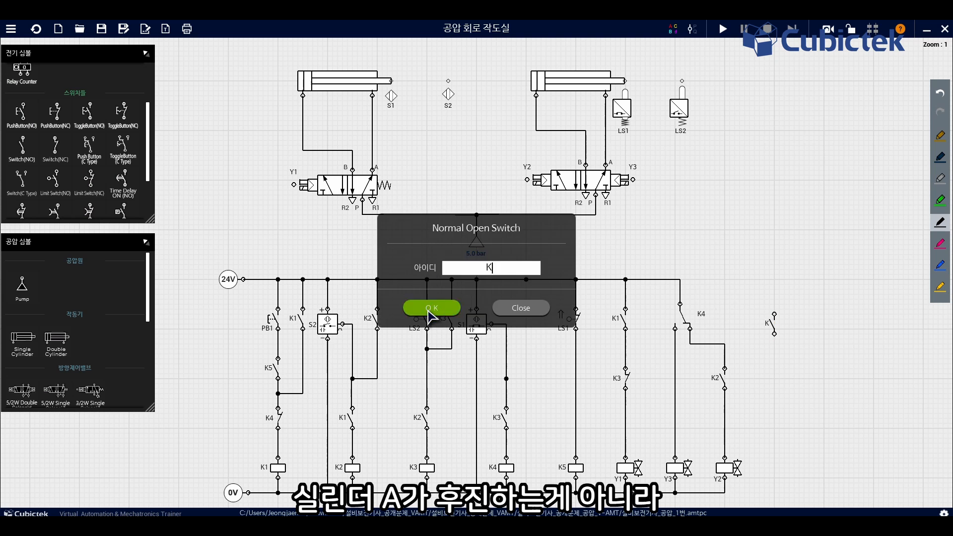
pyautogui.click(427, 308)
# Place an on-delay timer relay below the new K3 contact, in line with the solenoids, named T1 with a time of 3
pyautogui.scroll(-3, 78, 192)
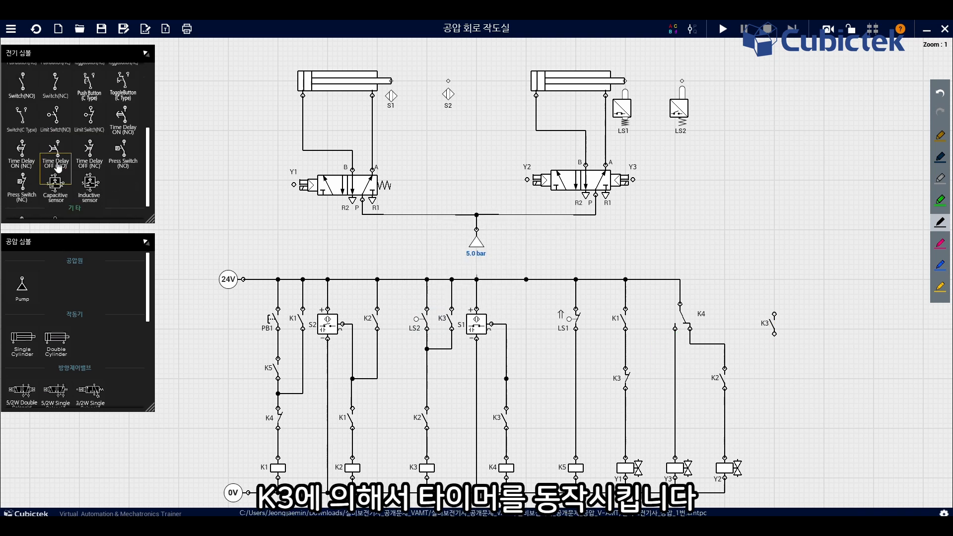
pyautogui.scroll(5, 78, 192)
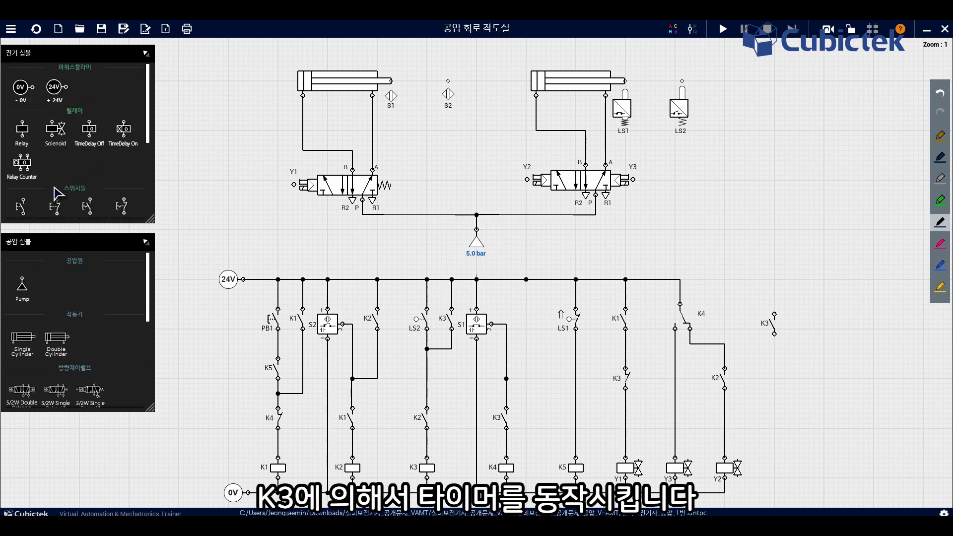
pyautogui.scroll(-1, 57, 192)
pyautogui.moveTo(124, 97); pyautogui.dragTo(774, 468)
pyautogui.write('T')
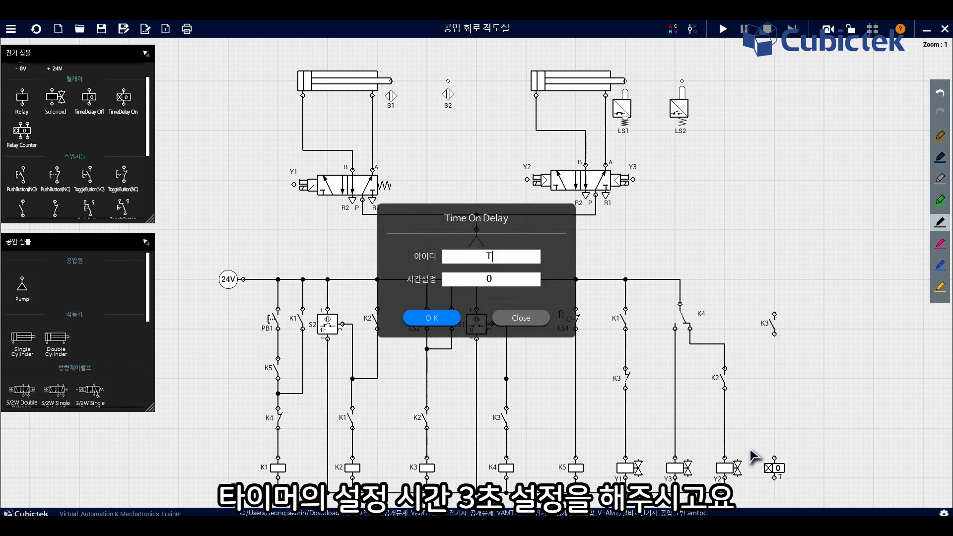
pyautogui.write('1')
pyautogui.click(498, 279)
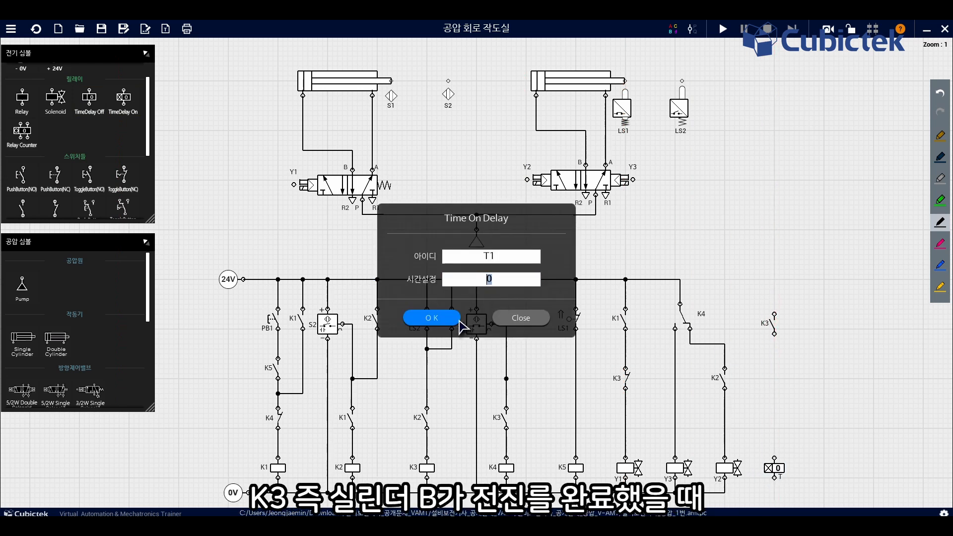
pyautogui.write('3')
pyautogui.click(459, 321)
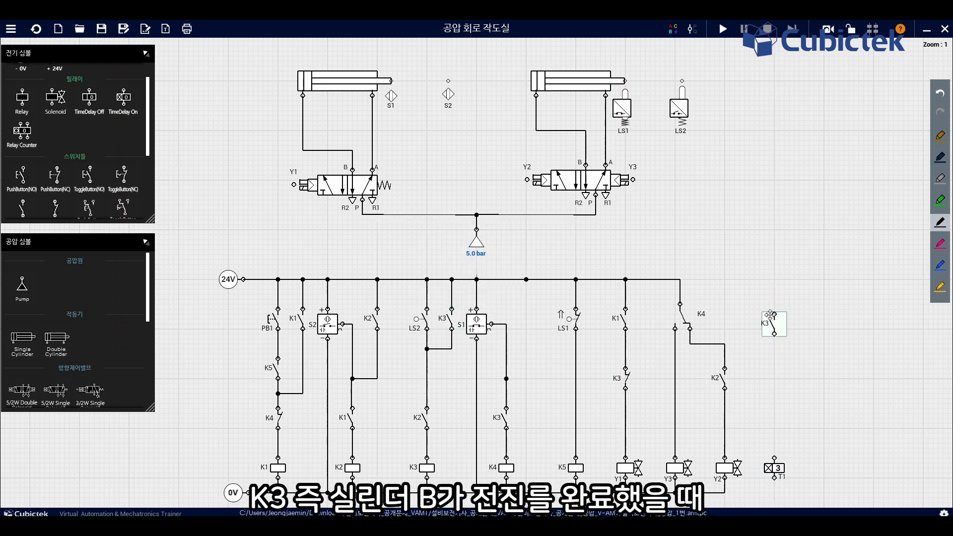
# Wire the new K3 contact and timer T1 in series between the 24V and 0V lines
pyautogui.moveTo(773, 314); pyautogui.dragTo(680, 279)
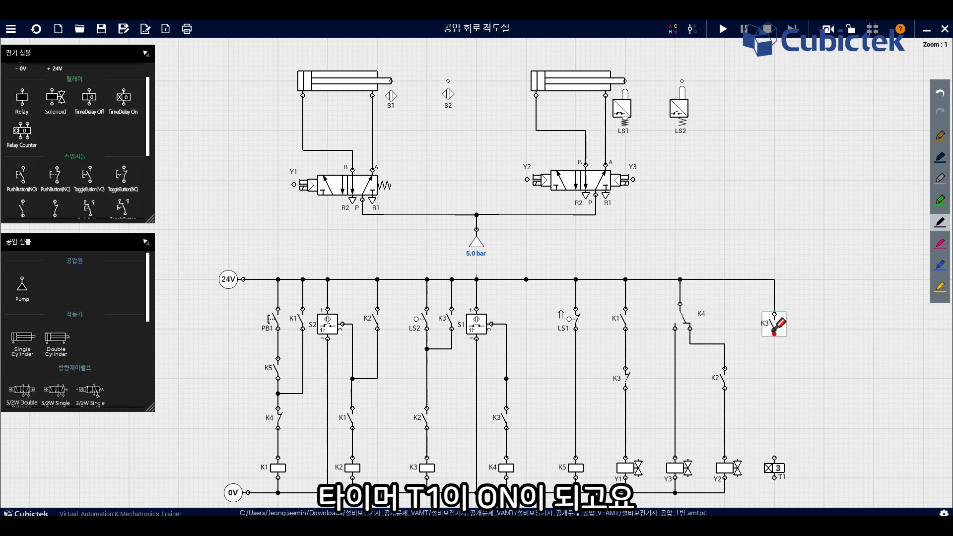
pyautogui.moveTo(774, 334)
pyautogui.mouseDown()
pyautogui.moveTo(790, 449)
pyautogui.moveTo(774, 457)
pyautogui.mouseUp()
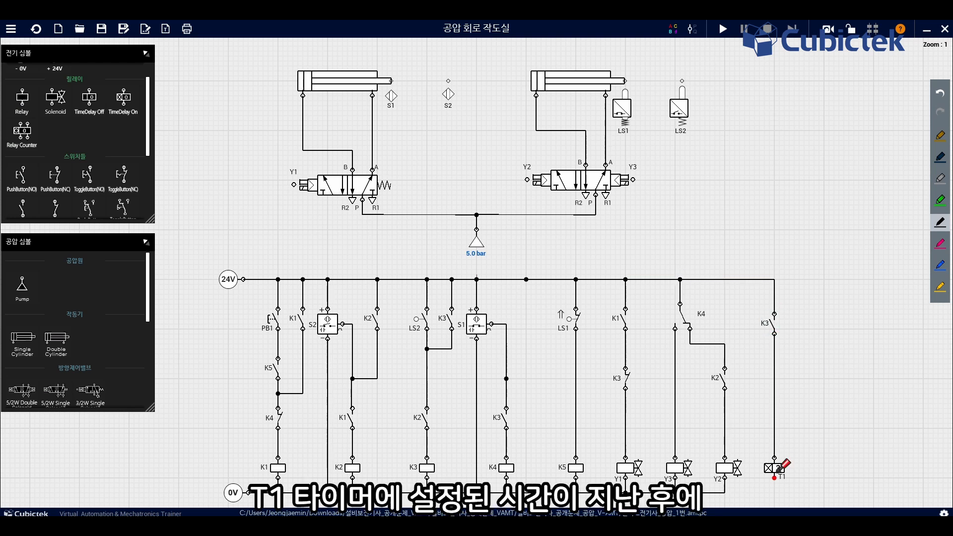
pyautogui.moveTo(724, 495); pyautogui.dragTo(725, 493)
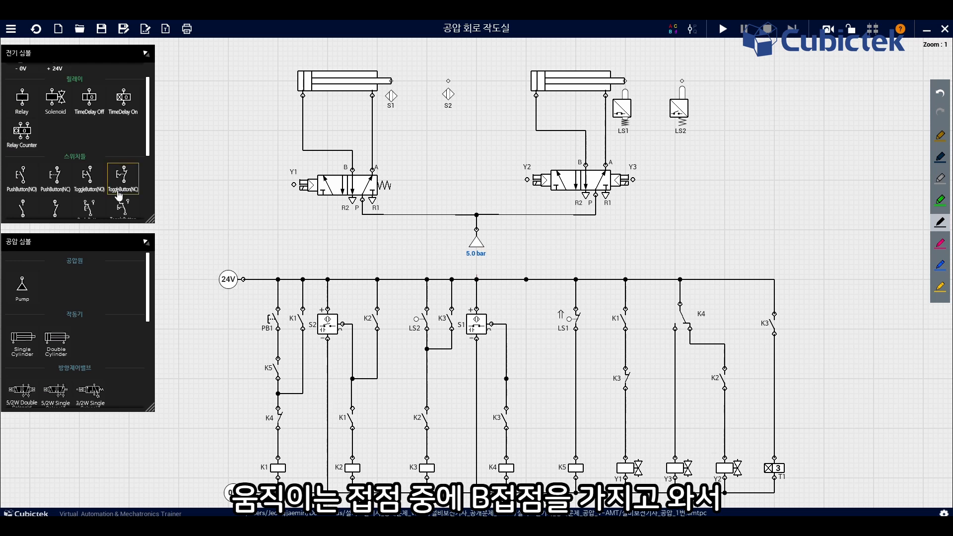
# Replace the K3 contact in the Y1 branch with an on-delay normally closed contact named T1 and wire it between K1 and Y1
pyautogui.scroll(-1, 118, 220)
pyautogui.scroll(-2, 119, 224)
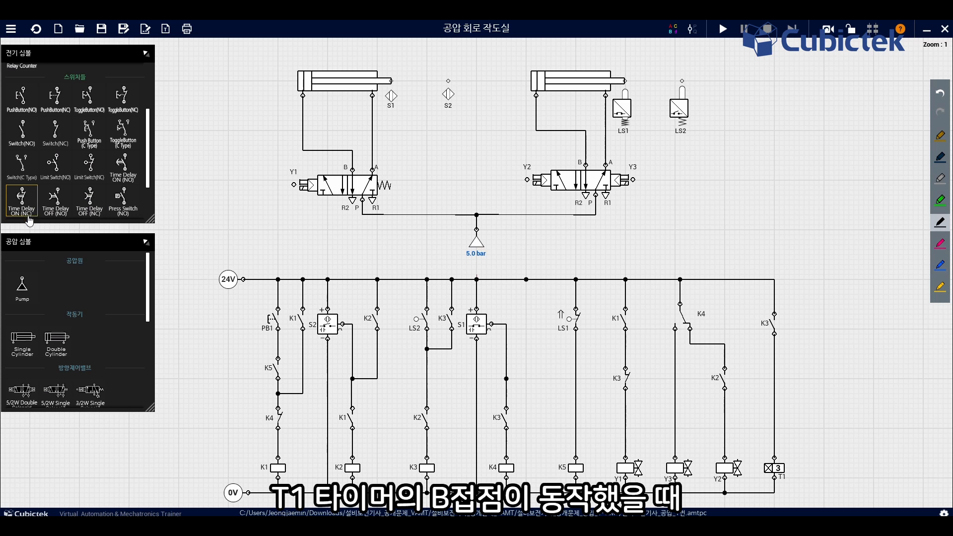
pyautogui.moveTo(27, 213); pyautogui.dragTo(625, 377)
pyautogui.write('1')
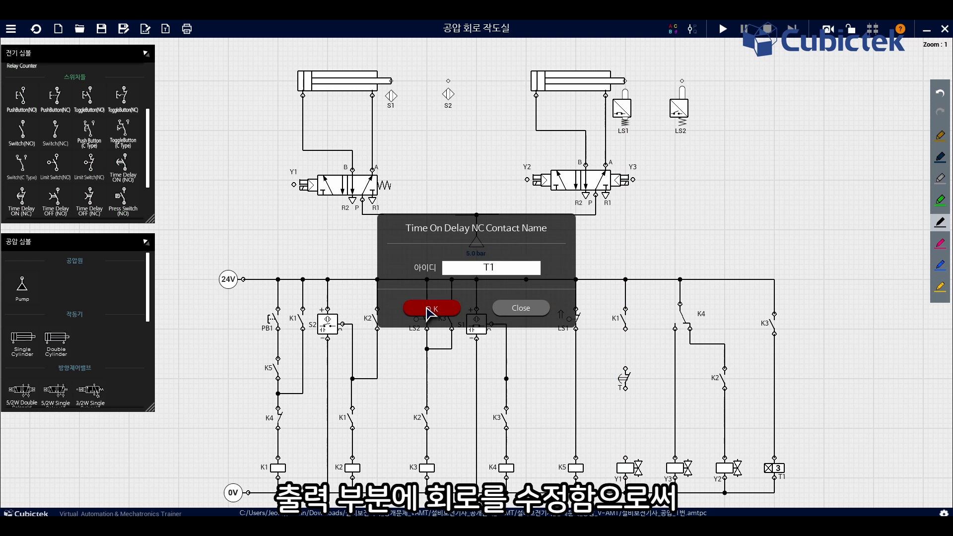
pyautogui.click(427, 309)
pyautogui.moveTo(625, 328); pyautogui.dragTo(625, 388)
pyautogui.moveTo(634, 426); pyautogui.dragTo(627, 457)
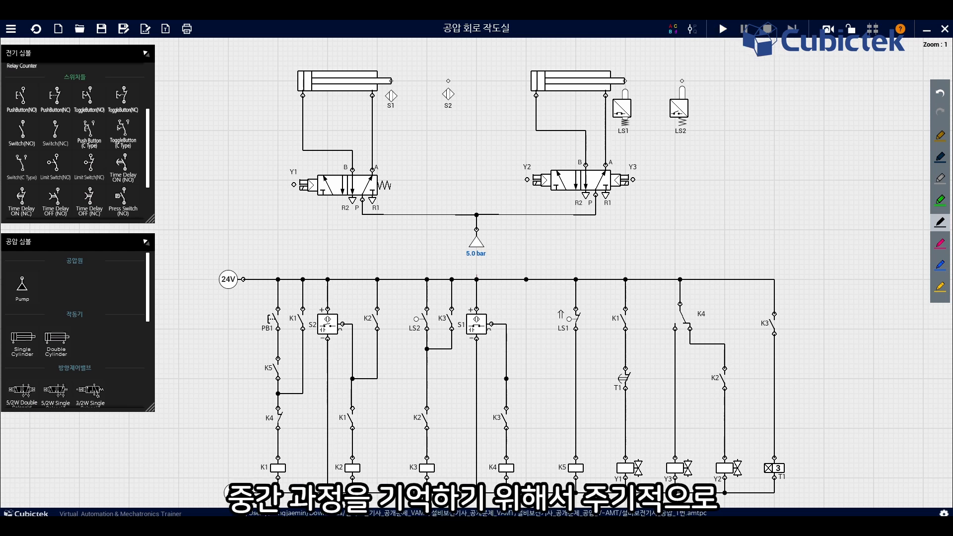
# Save the circuit under the new file name 설비보전기사_공압_1번_응용 1번.amtpc
pyautogui.click(123, 28)
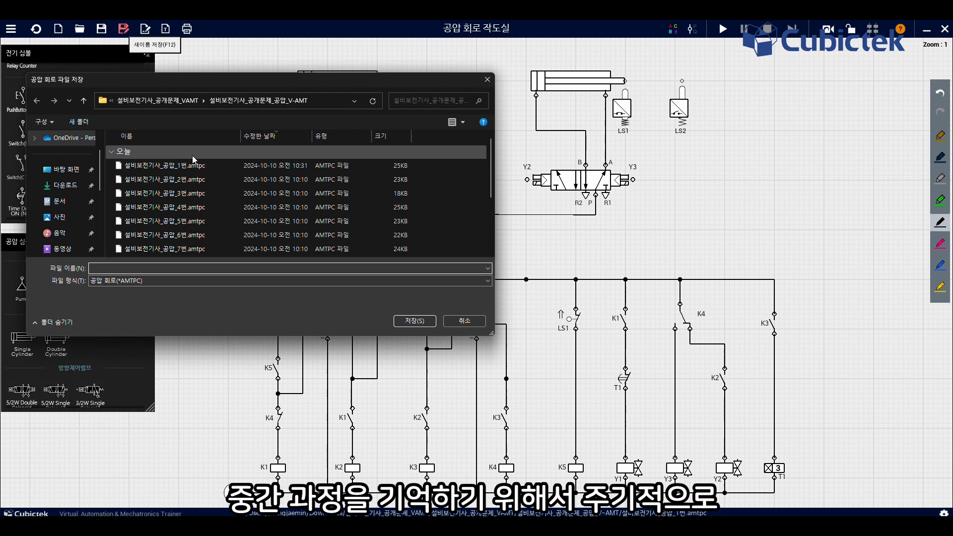
pyautogui.click(156, 268)
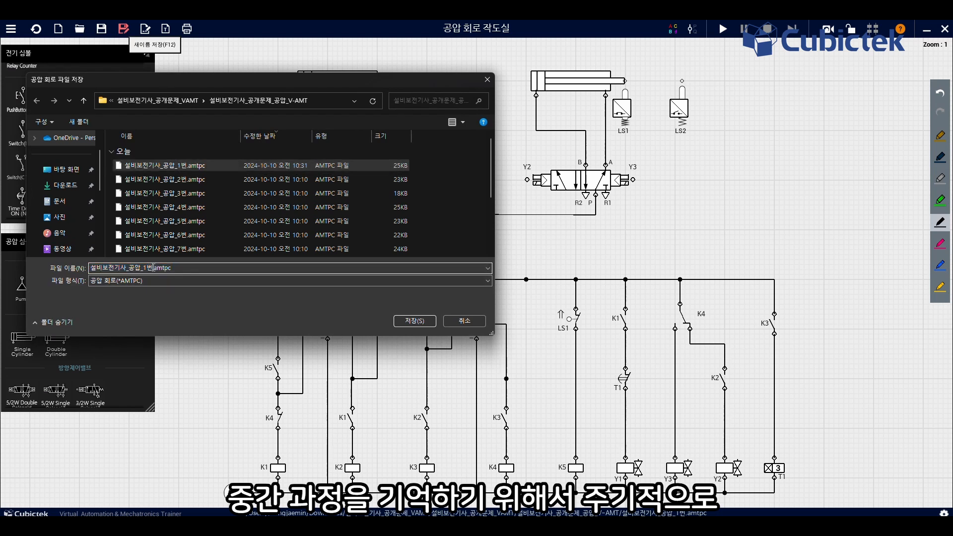
pyautogui.write('_d')
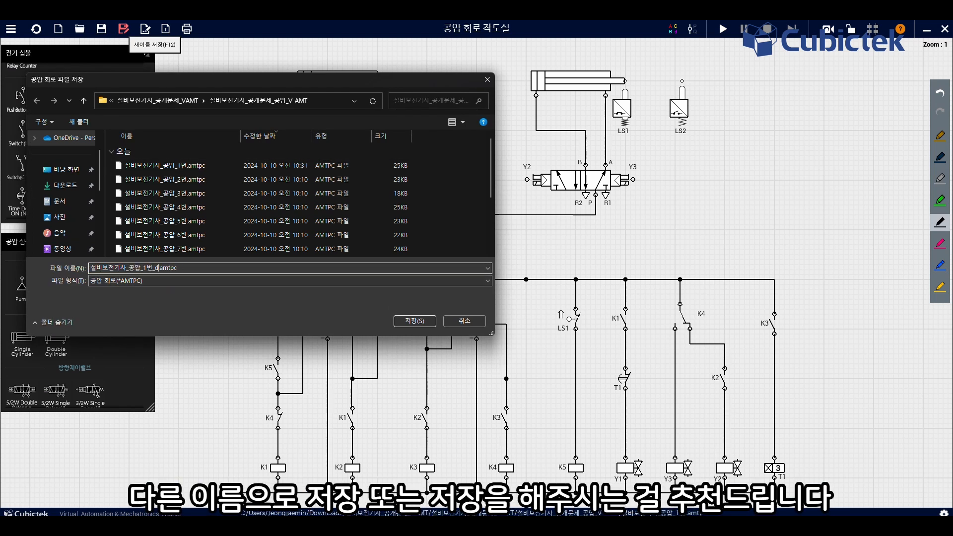
pyautogui.write('용 1번')
pyautogui.press('Return')
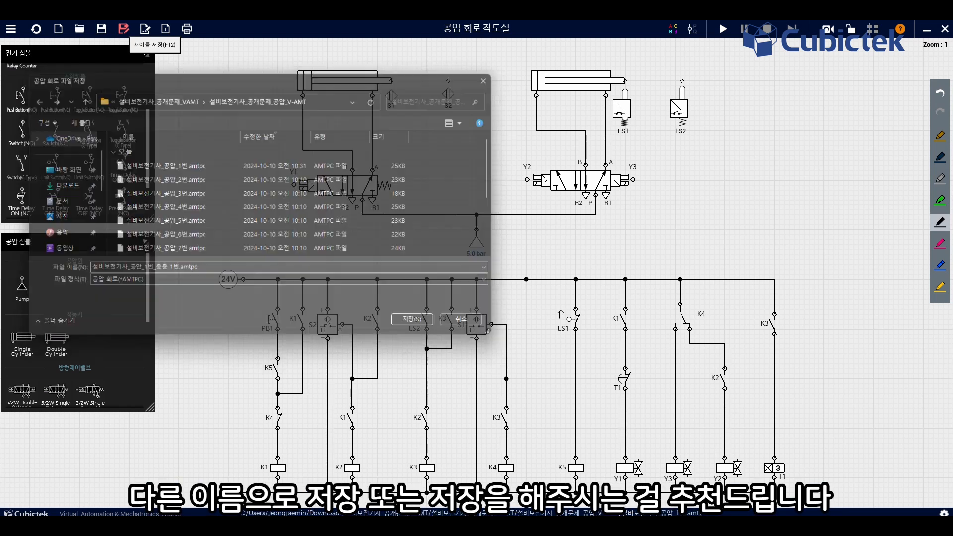
# Simulate the timer circuit, operate PB1 to check that cylinder A retracts after the T1 delay, and stop the simulation
pyautogui.click(722, 31)
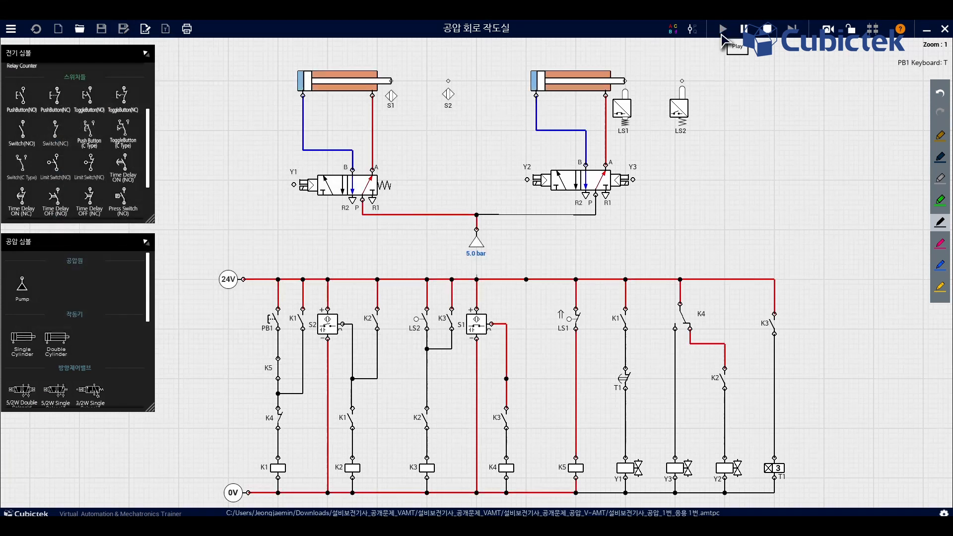
pyautogui.click(261, 321)
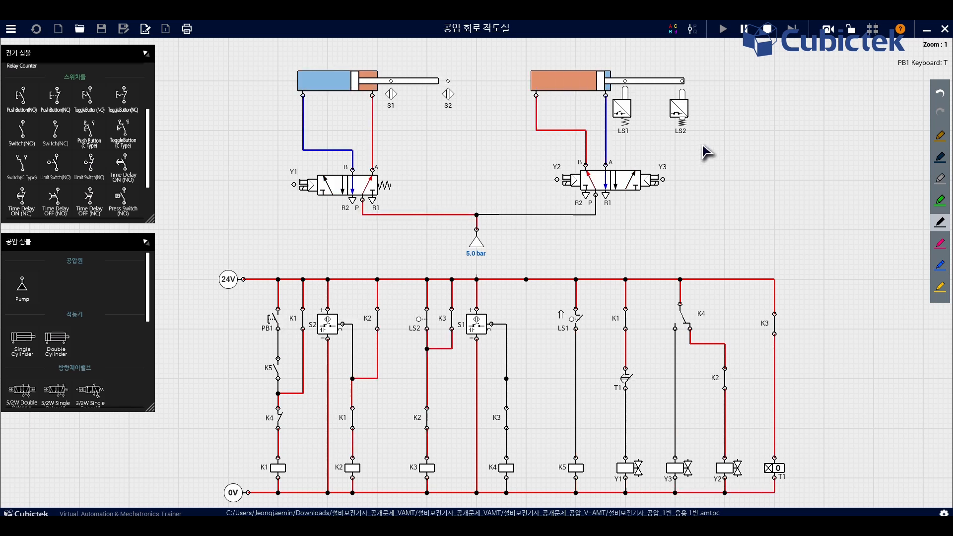
pyautogui.click(766, 35)
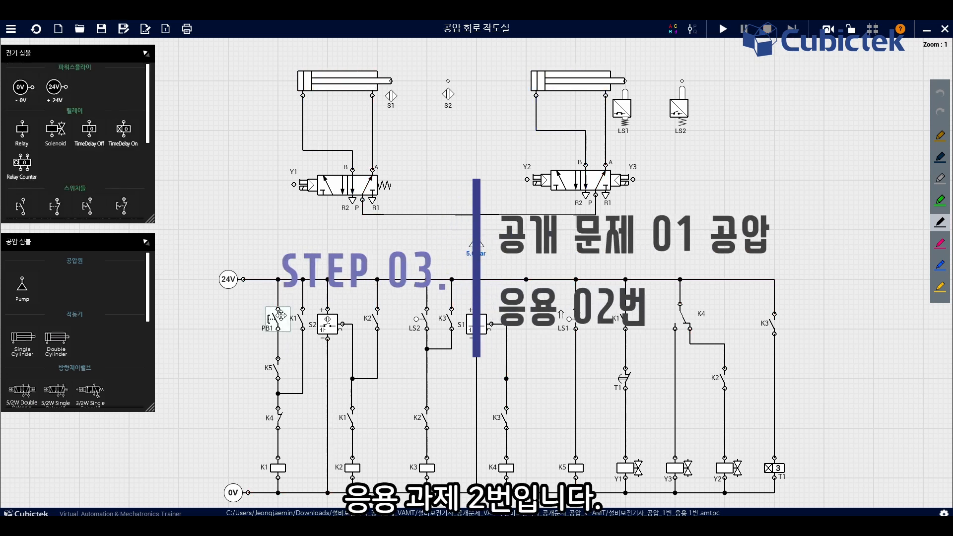
# Place a normally open push button beyond the K3–T1 branch, level with the other contacts, and name it PB2
pyautogui.scroll(-2, 33, 137)
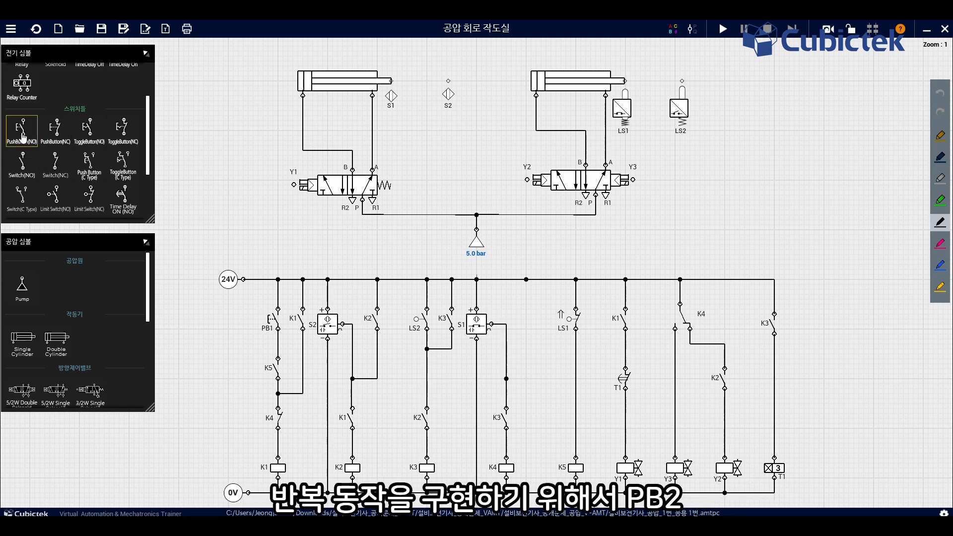
pyautogui.moveTo(24, 134); pyautogui.dragTo(825, 323)
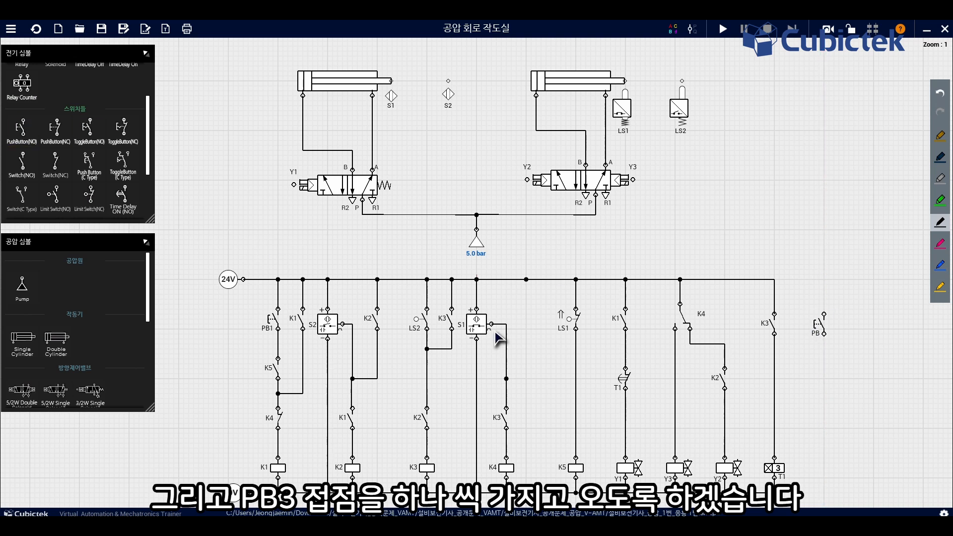
pyautogui.doubleClick(818, 320)
pyautogui.write('2')
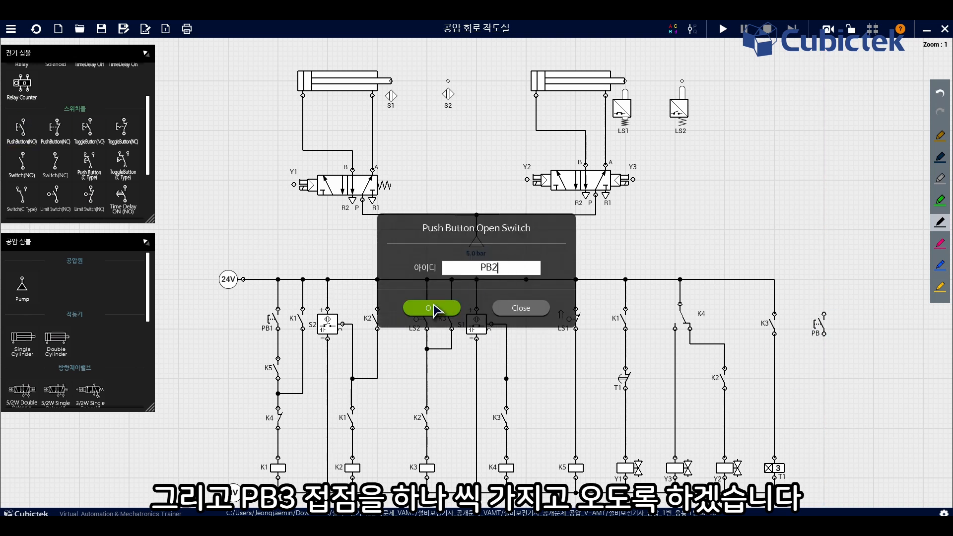
pyautogui.click(428, 309)
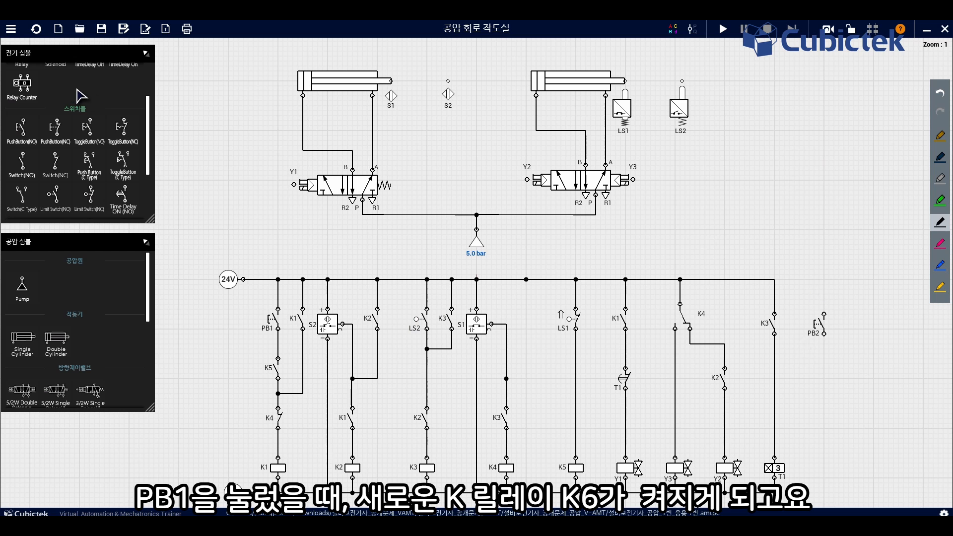
# Place a relay coil below PB2, in line with the other coils, and name it K6
pyautogui.scroll(3, 80, 96)
pyautogui.moveTo(22, 128); pyautogui.dragTo(826, 468)
pyautogui.write('6')
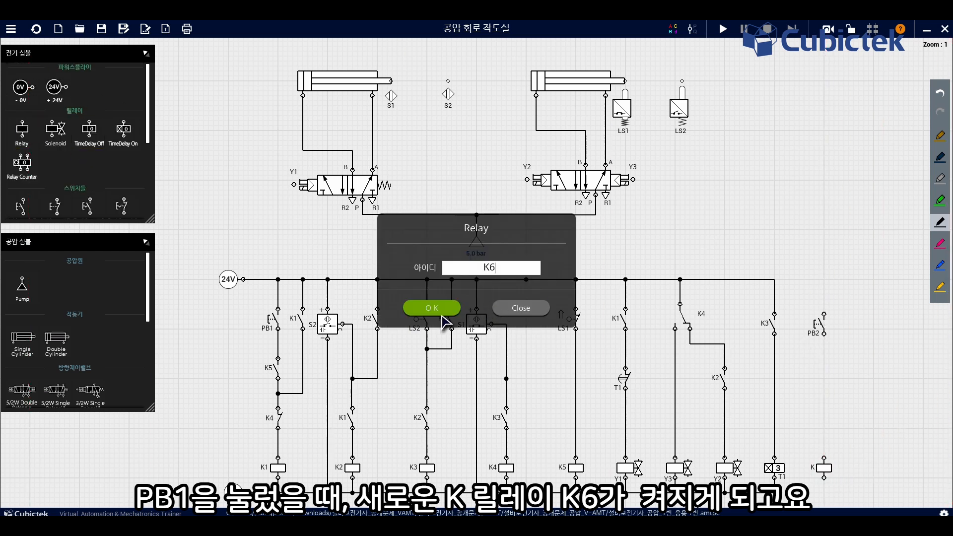
pyautogui.click(428, 309)
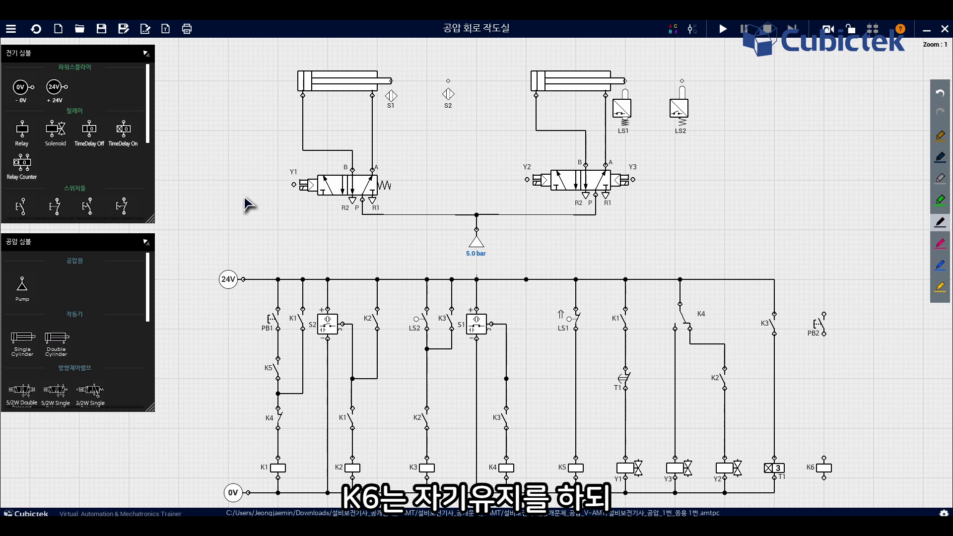
# Place a normally closed push button directly below PB2, between it and the K6 coil, and name it PB3
pyautogui.scroll(-1, 228, 197)
pyautogui.scroll(-1, 121, 190)
pyautogui.moveTo(52, 176); pyautogui.dragTo(803, 377)
pyautogui.write('3')
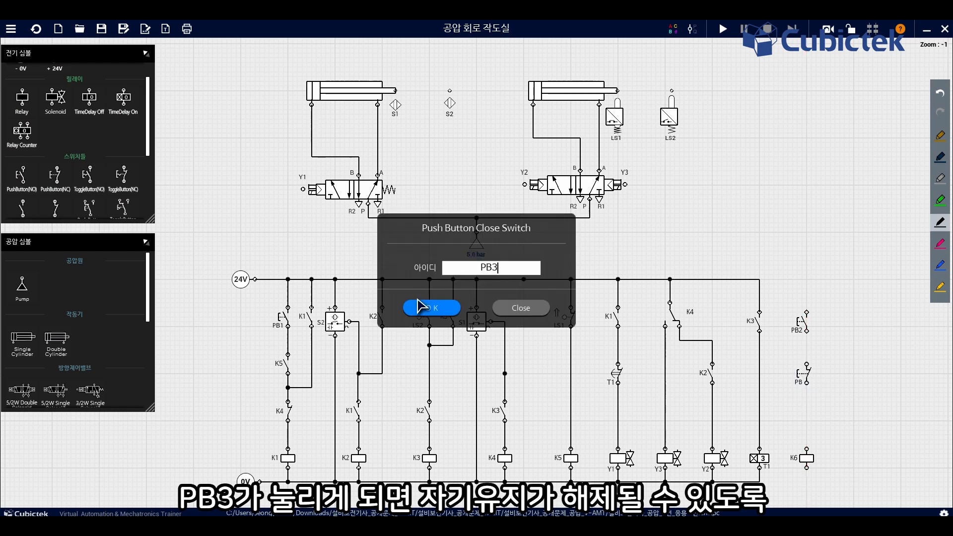
pyautogui.click(420, 306)
pyautogui.scroll(2, 875, 326)
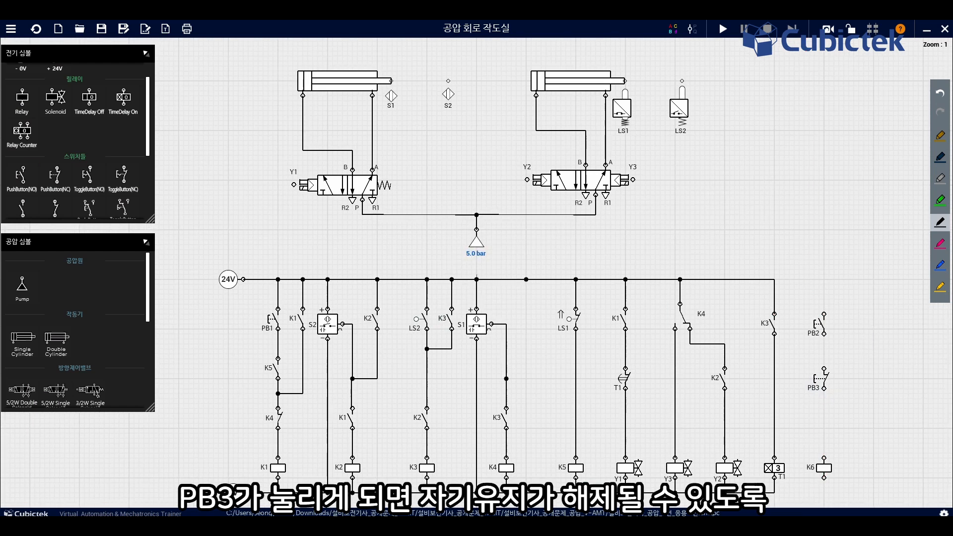
# Place a normally open relay contact beside PB2, level with it, and name it K6
pyautogui.moveTo(14, 213); pyautogui.dragTo(857, 324)
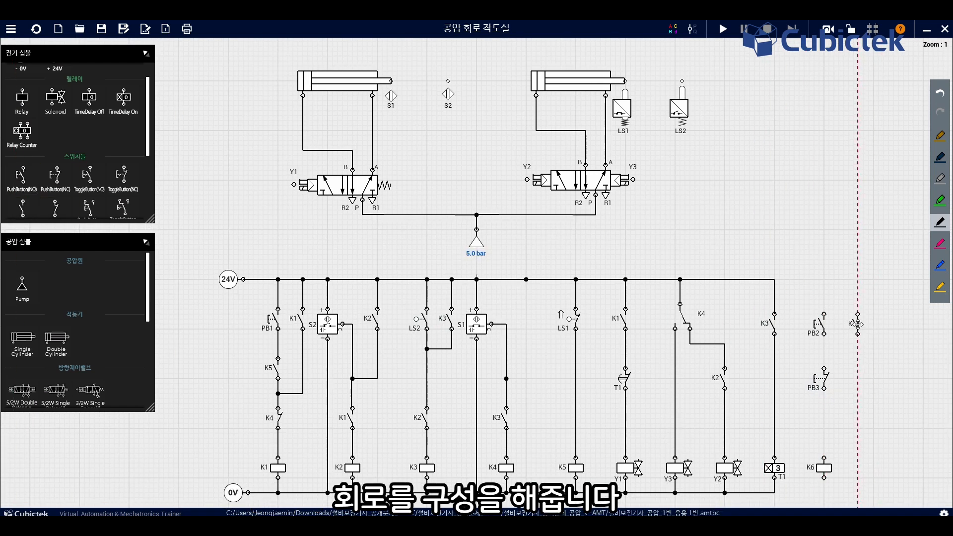
pyautogui.write('K6')
pyautogui.click(422, 307)
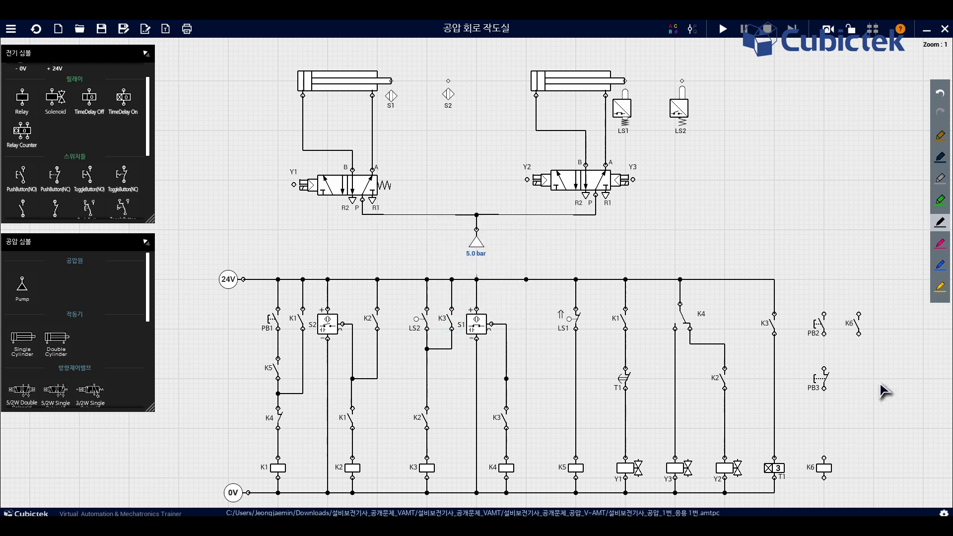
# Wire PB2, PB3 and the K6 coil in series between 24V and 0V, with the K6 contact in parallel with PB2
pyautogui.moveTo(824, 334); pyautogui.dragTo(824, 459)
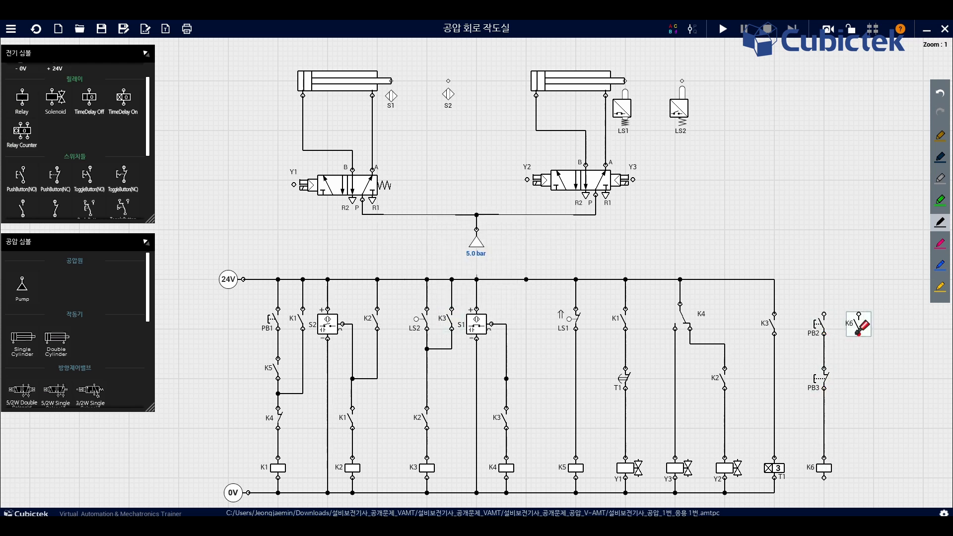
pyautogui.moveTo(858, 334)
pyautogui.mouseDown()
pyautogui.moveTo(826, 353)
pyautogui.moveTo(848, 324)
pyautogui.mouseUp()
pyautogui.moveTo(823, 478); pyautogui.dragTo(774, 494)
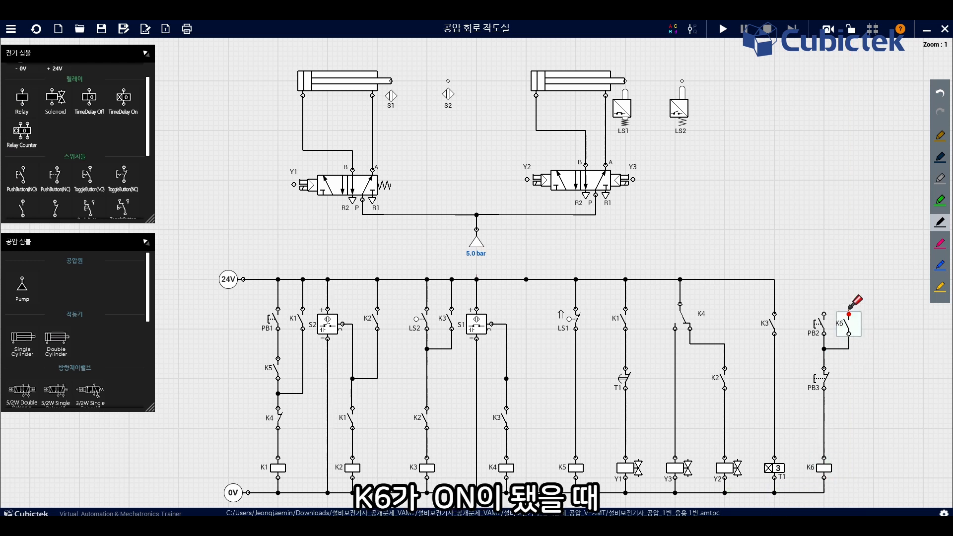
pyautogui.moveTo(848, 314)
pyautogui.mouseDown()
pyautogui.moveTo(789, 279)
pyautogui.moveTo(724, 279)
pyautogui.mouseUp()
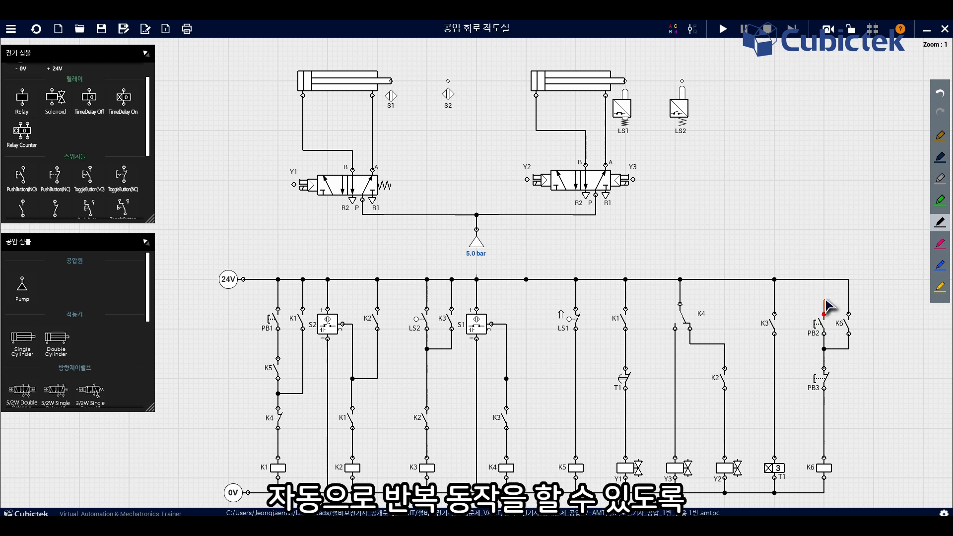
pyautogui.moveTo(824, 301); pyautogui.dragTo(823, 279)
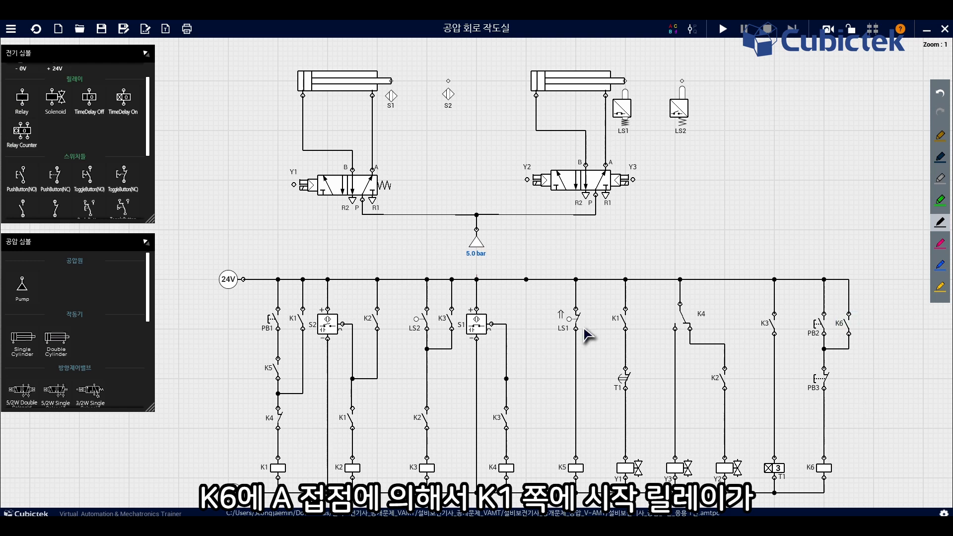
# Add a normally open K6 contact beside PB1, shift the 24V source outward to make room, and wire the contact in parallel with PB1
pyautogui.moveTo(29, 213); pyautogui.dragTo(246, 320)
pyautogui.write('6')
pyautogui.click(431, 308)
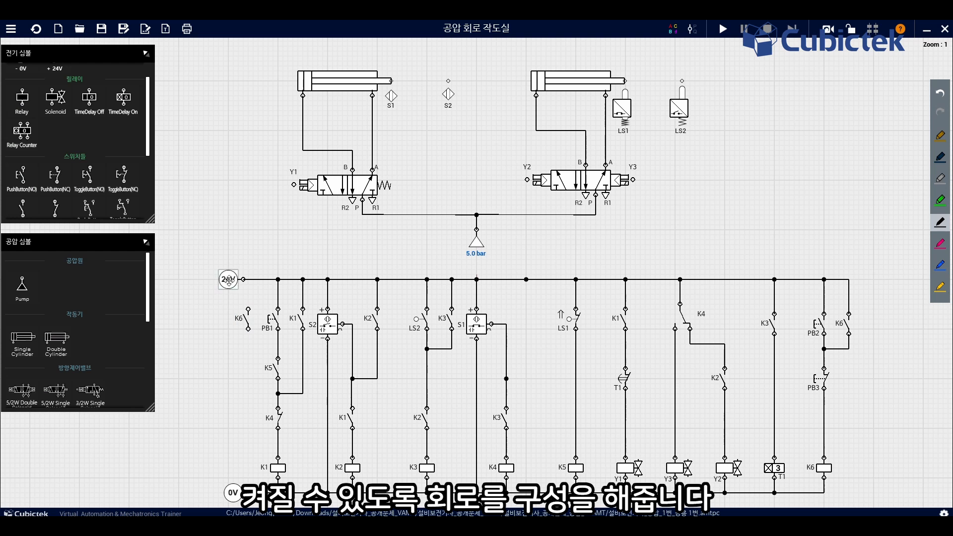
pyautogui.moveTo(228, 279); pyautogui.dragTo(210, 278)
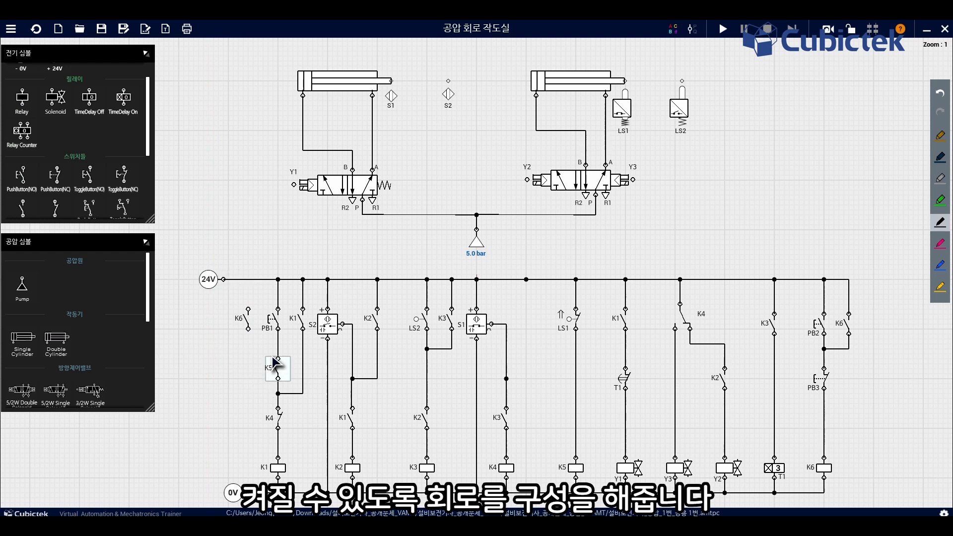
pyautogui.moveTo(248, 308); pyautogui.dragTo(248, 279)
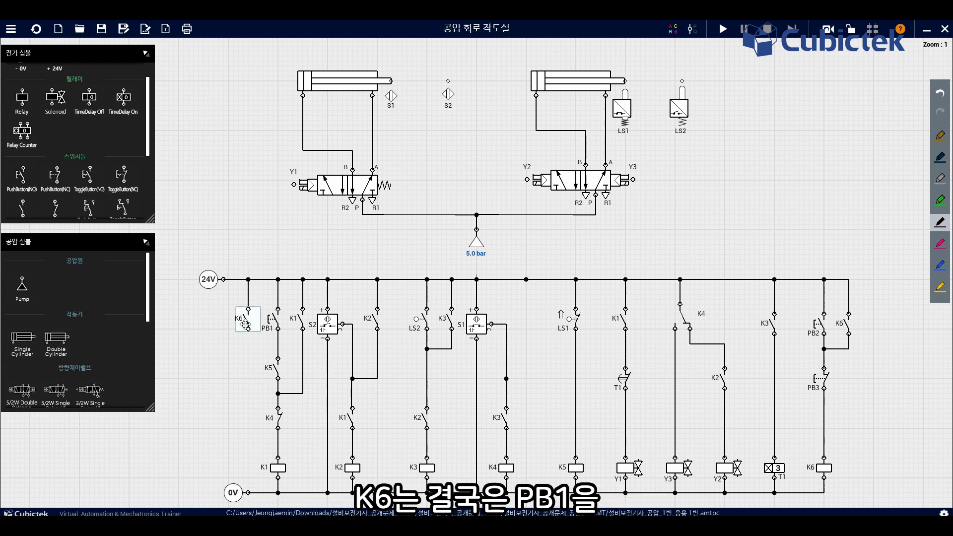
pyautogui.moveTo(248, 329)
pyautogui.mouseDown()
pyautogui.moveTo(258, 363)
pyautogui.moveTo(275, 358)
pyautogui.moveTo(278, 344)
pyautogui.mouseUp()
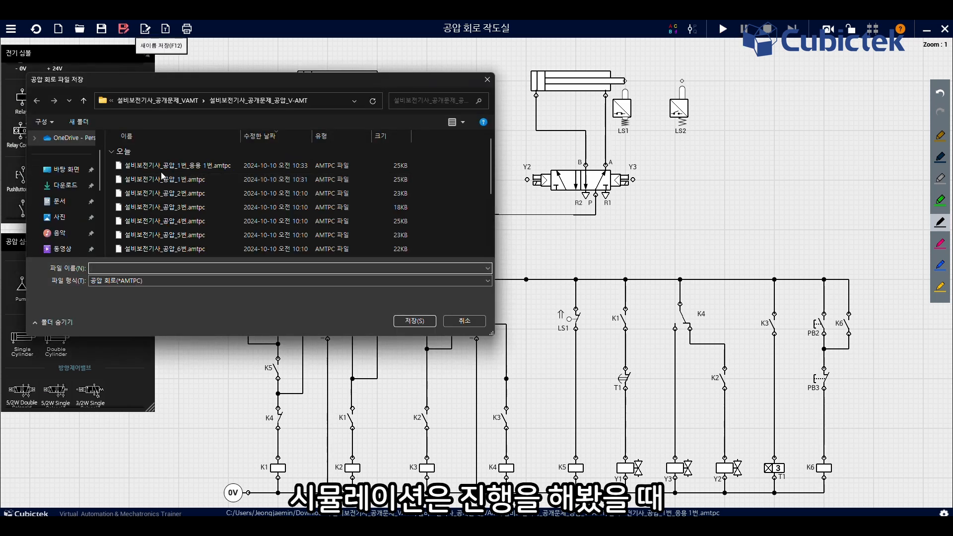
# Save the circuit under the new file name 설비보전기사_공압_1번_응용 2번.amtpc
pyautogui.click(172, 267)
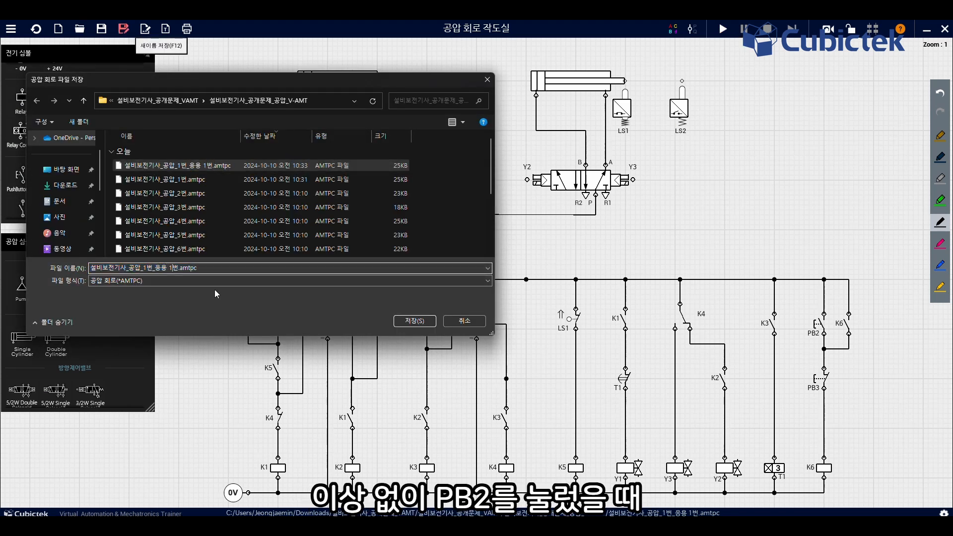
pyautogui.press('BackSpace')
pyautogui.write('2')
pyautogui.press('Return')
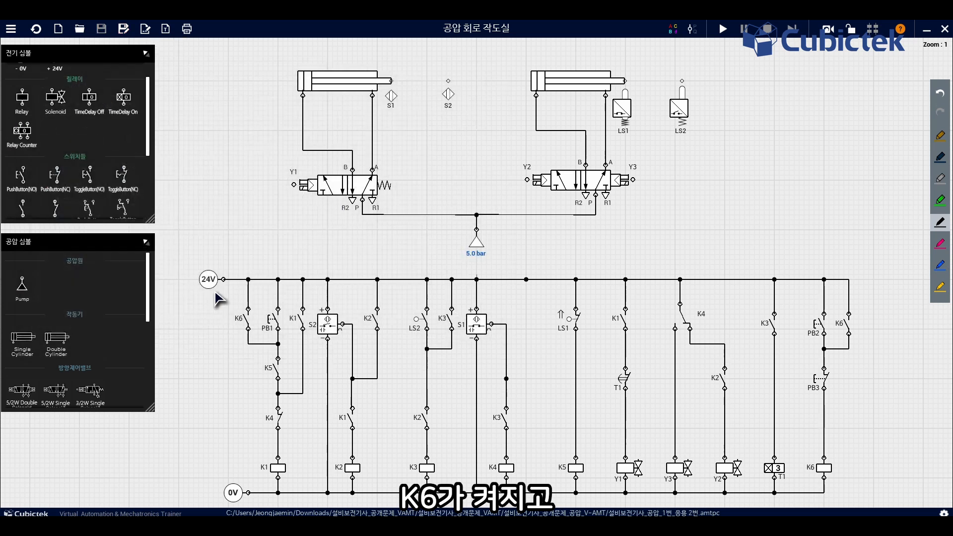
# Simulate the circuit, operating PB1 for a single cycle, PB2 for continuous cycling and PB3 to release the K6 self-holding
pyautogui.click(727, 30)
pyautogui.click(280, 324)
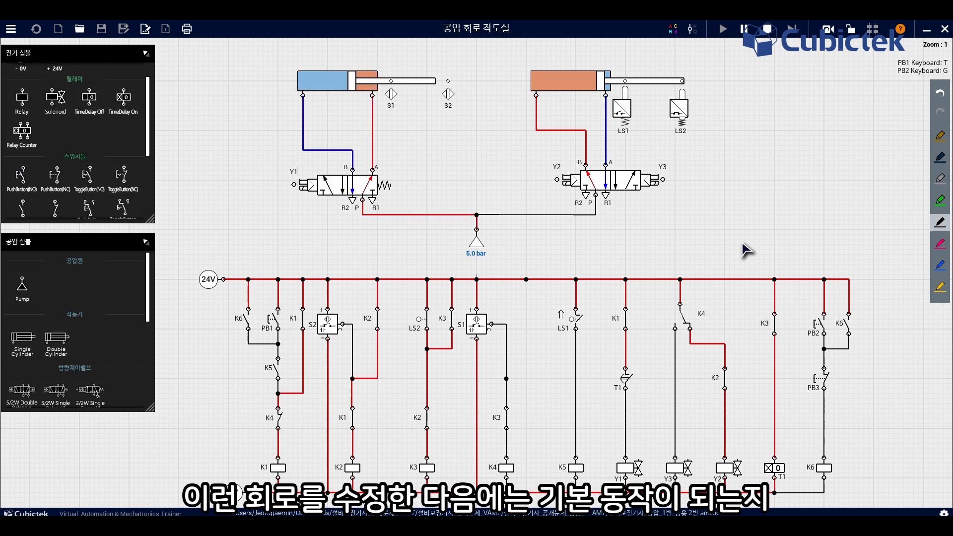
pyautogui.click(824, 324)
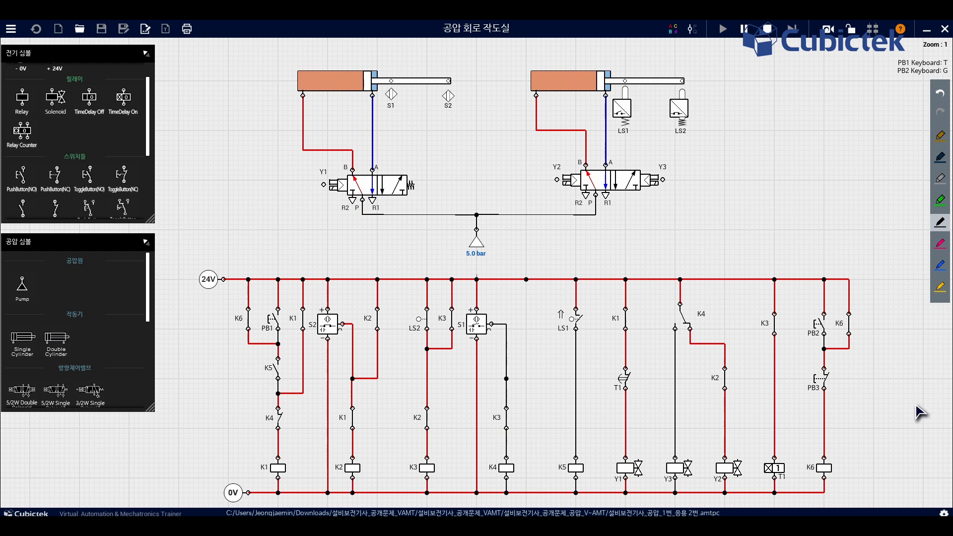
pyautogui.click(824, 381)
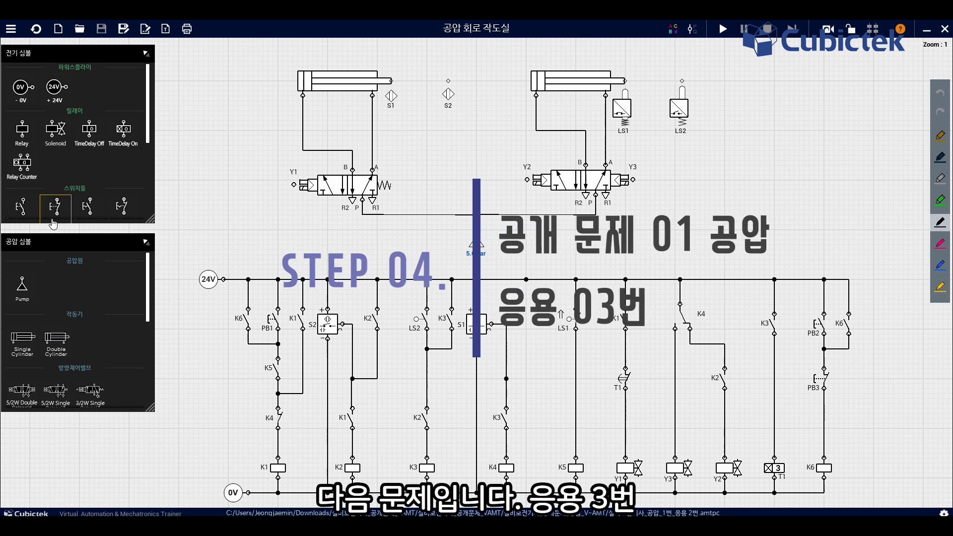
# Insert a one-way flow control valve, rotated 180 degrees, in the line between cylinder A's rod-side port and valve port A
pyautogui.scroll(-5, 107, 315)
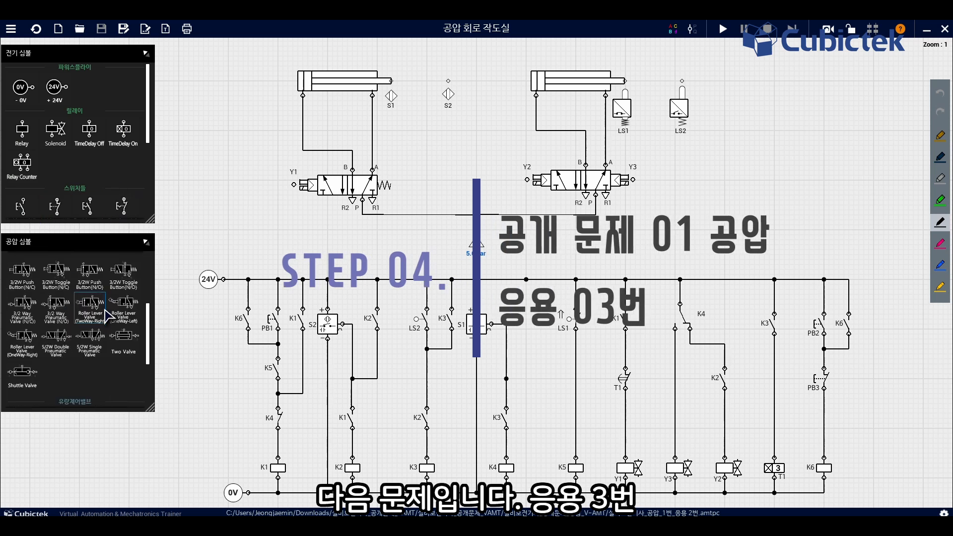
pyautogui.moveTo(22, 331); pyautogui.dragTo(454, 144)
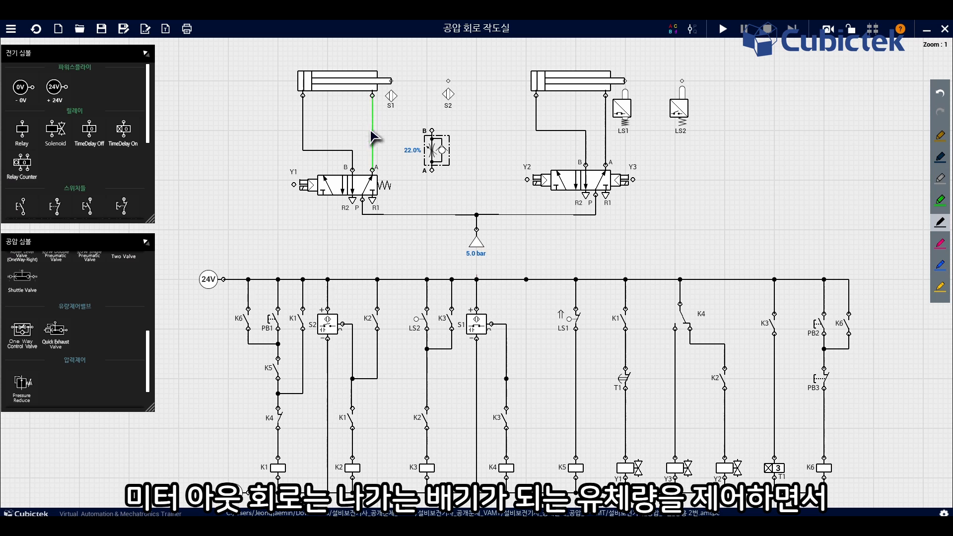
pyautogui.moveTo(430, 149); pyautogui.dragTo(371, 133)
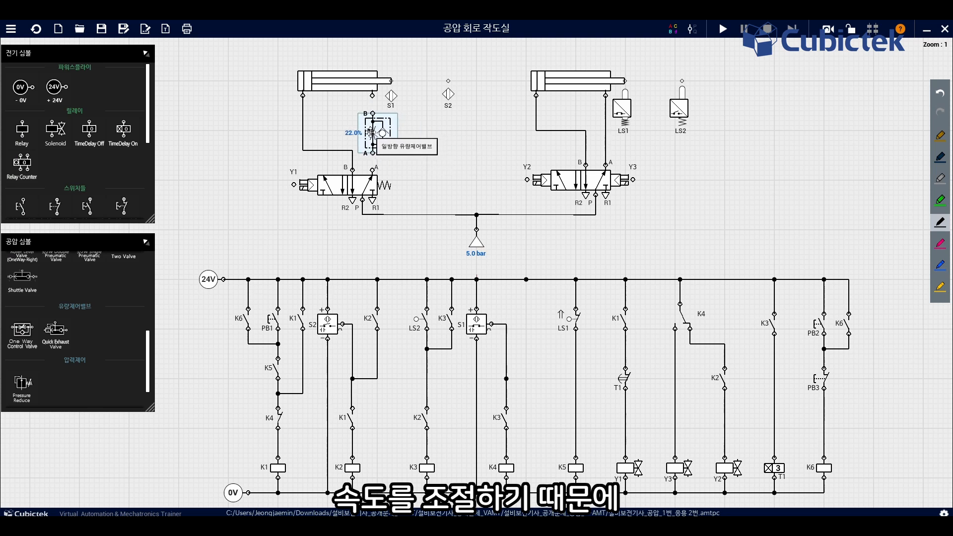
pyautogui.rightClick(374, 137)
pyautogui.rightClick(374, 136)
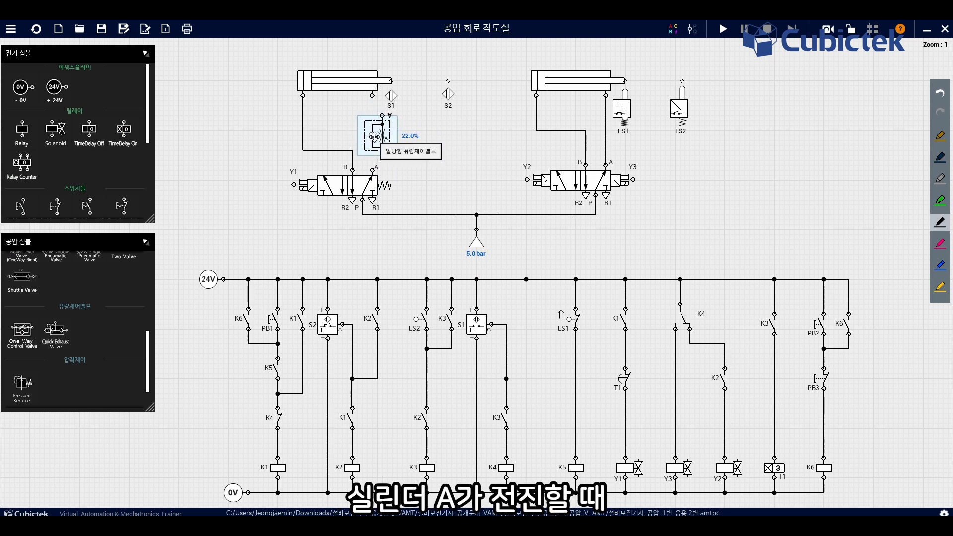
pyautogui.moveTo(374, 136); pyautogui.dragTo(373, 168)
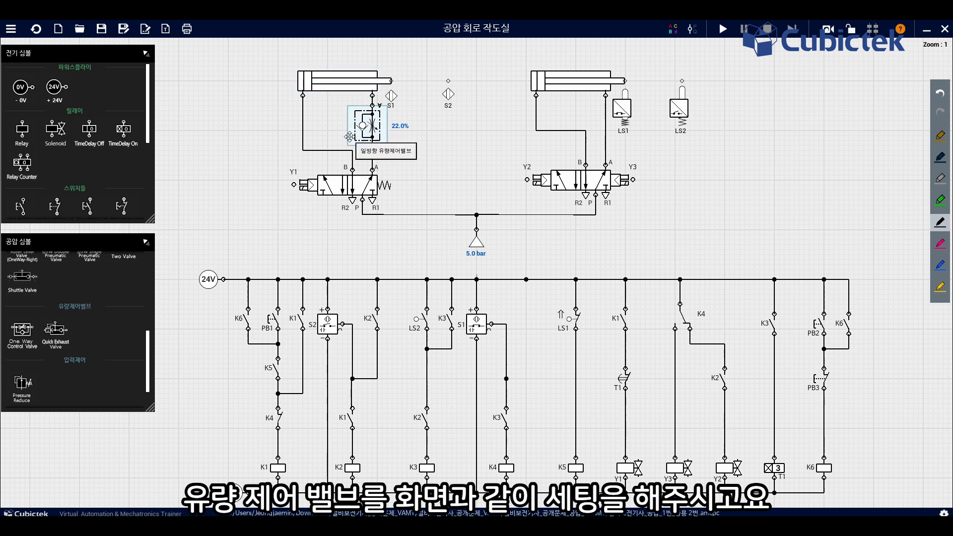
# Set the opening of cylinder A's one-way flow control valve to 8%
pyautogui.doubleClick(360, 123)
pyautogui.moveTo(407, 280); pyautogui.dragTo(562, 283)
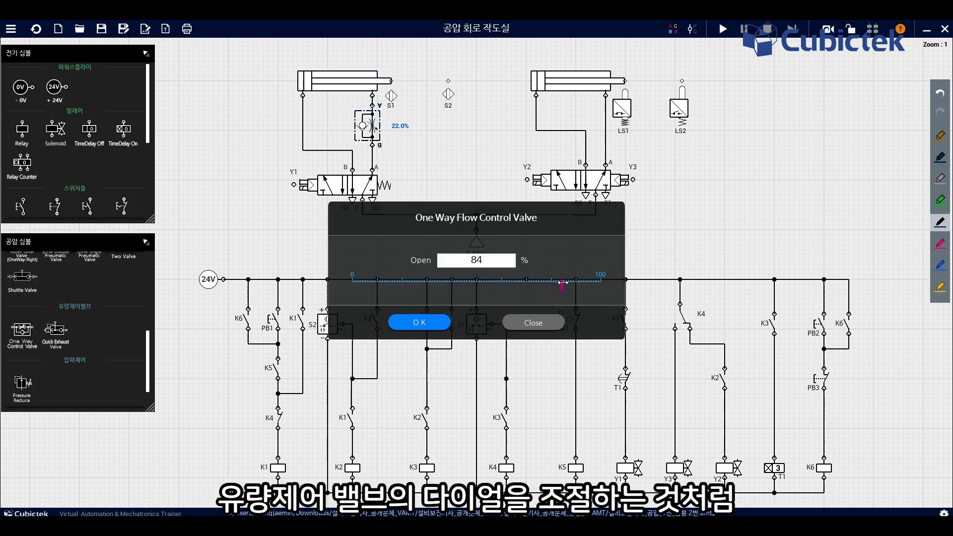
pyautogui.click(420, 322)
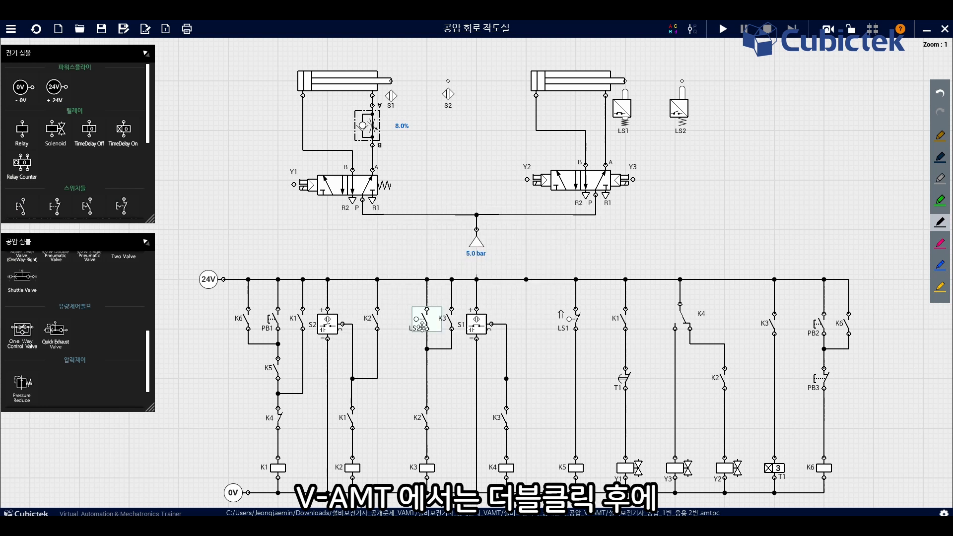
# Insert a quick exhaust valve in cylinder B's rod-side line, wiring P to valve port A and A to the cylinder port
pyautogui.scroll(-1, 84, 342)
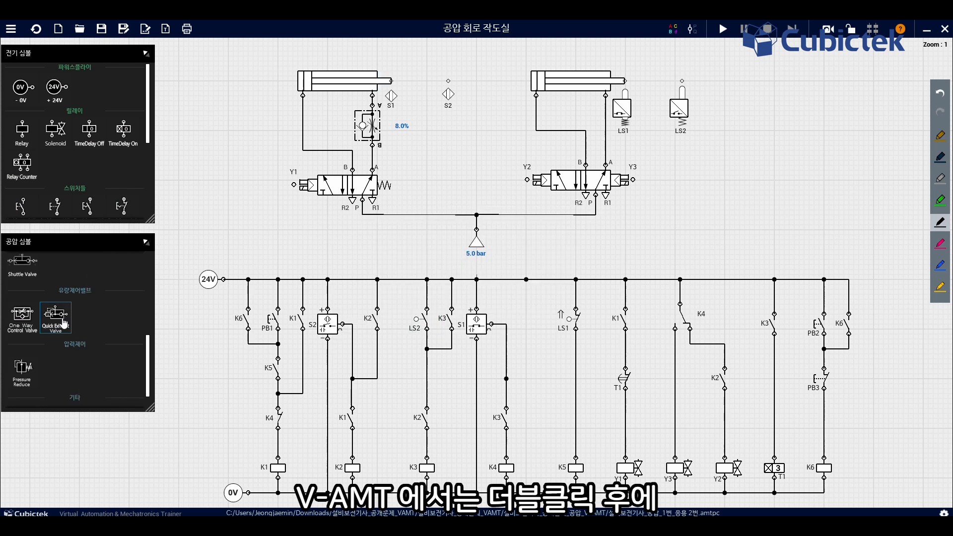
pyautogui.moveTo(64, 323); pyautogui.dragTo(752, 167)
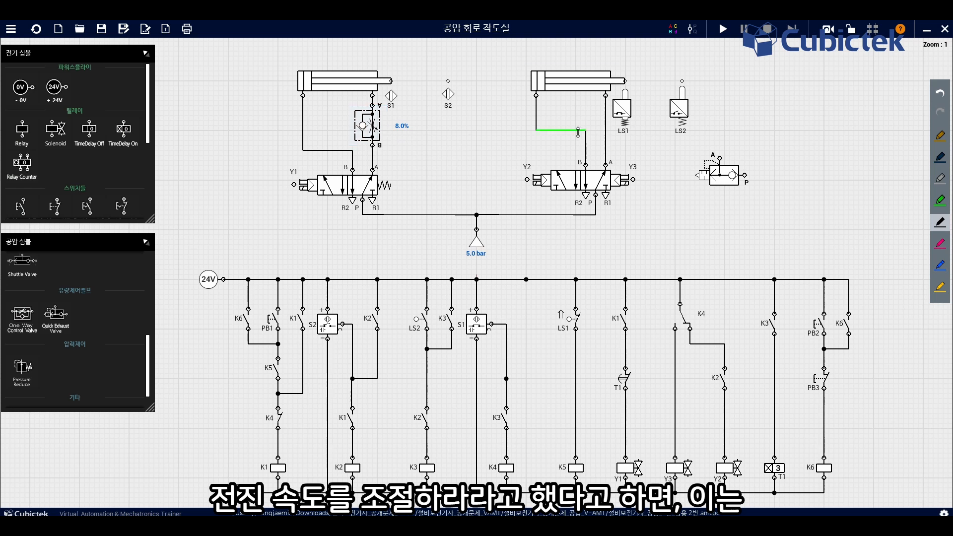
pyautogui.moveTo(720, 171)
pyautogui.mouseDown()
pyautogui.moveTo(580, 124)
pyautogui.moveTo(605, 165)
pyautogui.mouseUp()
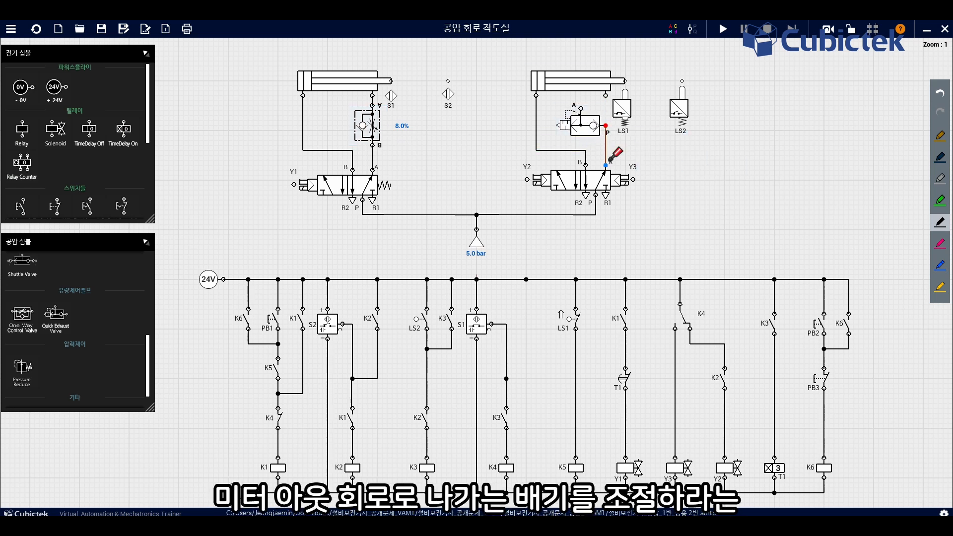
pyautogui.moveTo(579, 106); pyautogui.dragTo(605, 94)
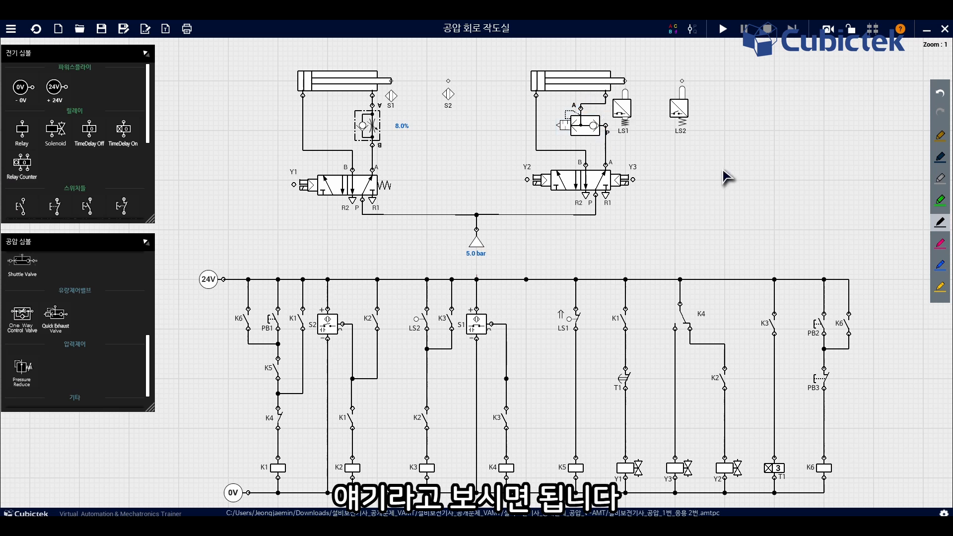
# Save the circuit as 설비보전기사_공압_1번_응용 3번.amtpc and simulate it by operating PB1 and PB2
pyautogui.hotkey('ctrl', 's')
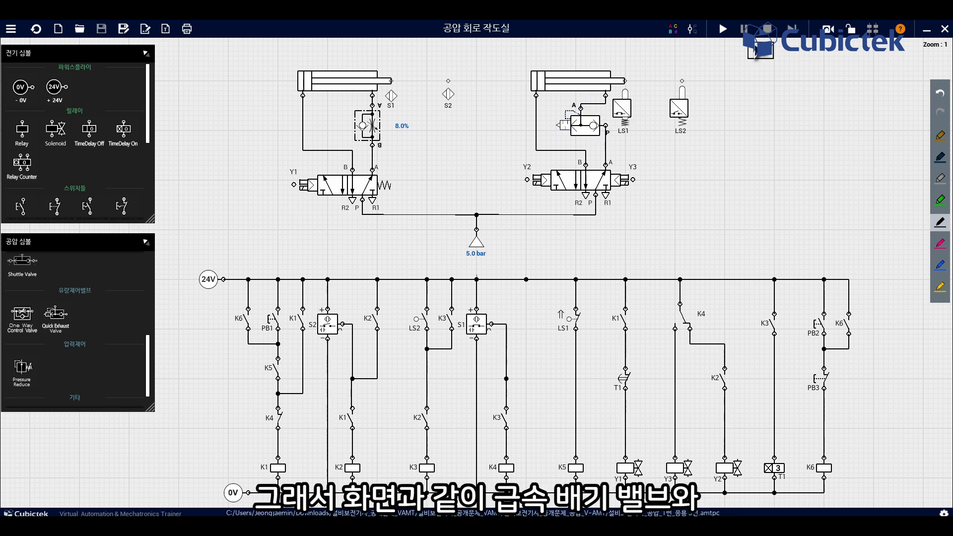
pyautogui.click(724, 31)
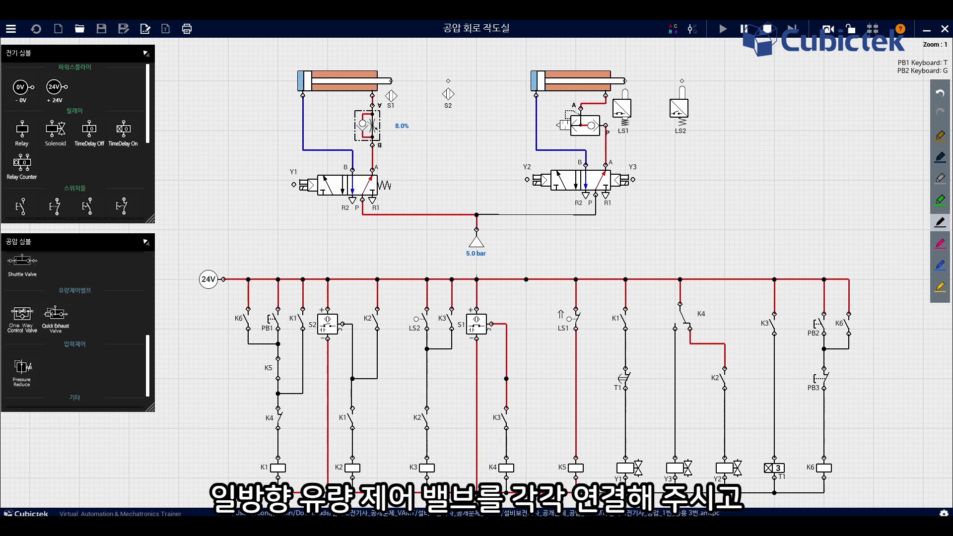
pyautogui.click(278, 322)
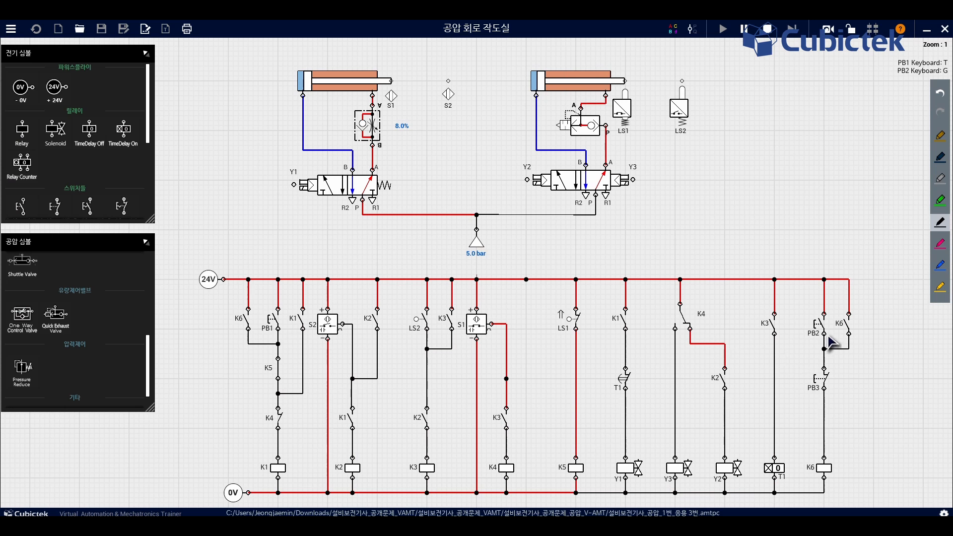
pyautogui.click(824, 337)
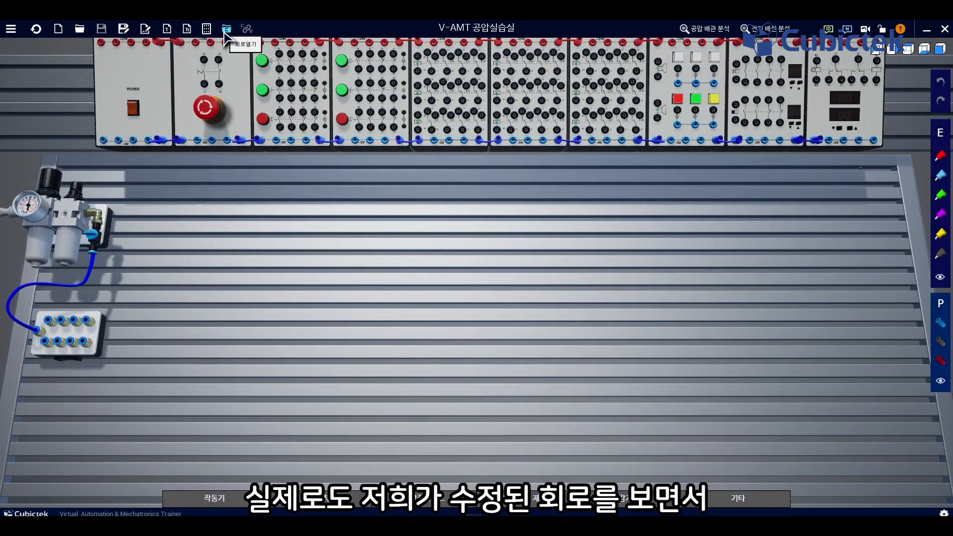
# Load 설비보전기사_공압_1번.amtpc from the 설비보전기사_공개문제_공압_V-AMT download folder into the lab's circuit viewer
pyautogui.click(228, 29)
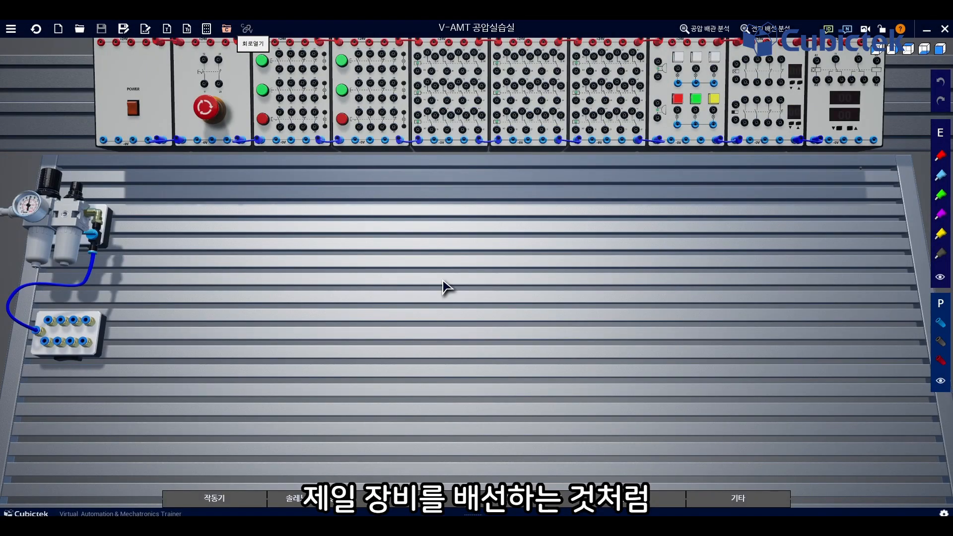
pyautogui.scroll(5, 54, 205)
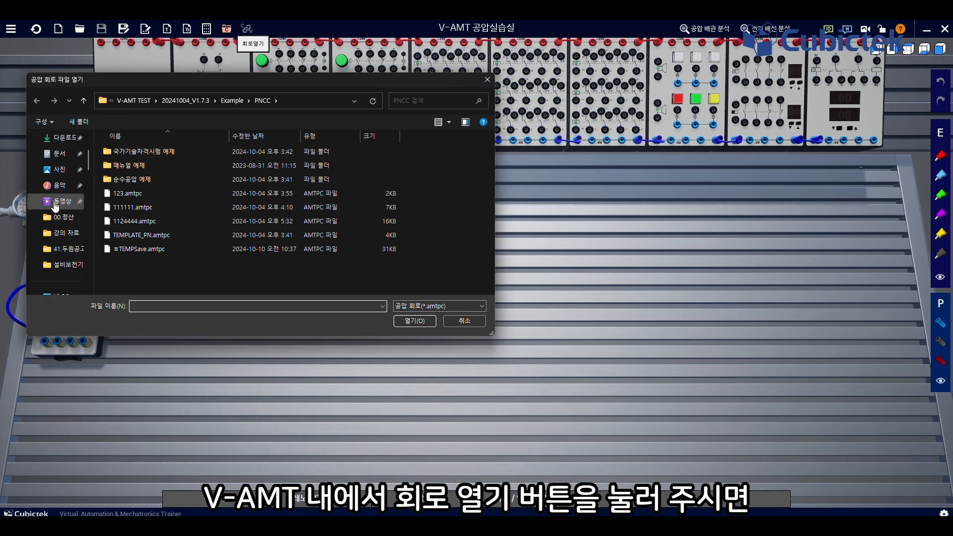
pyautogui.click(59, 138)
pyautogui.doubleClick(128, 165)
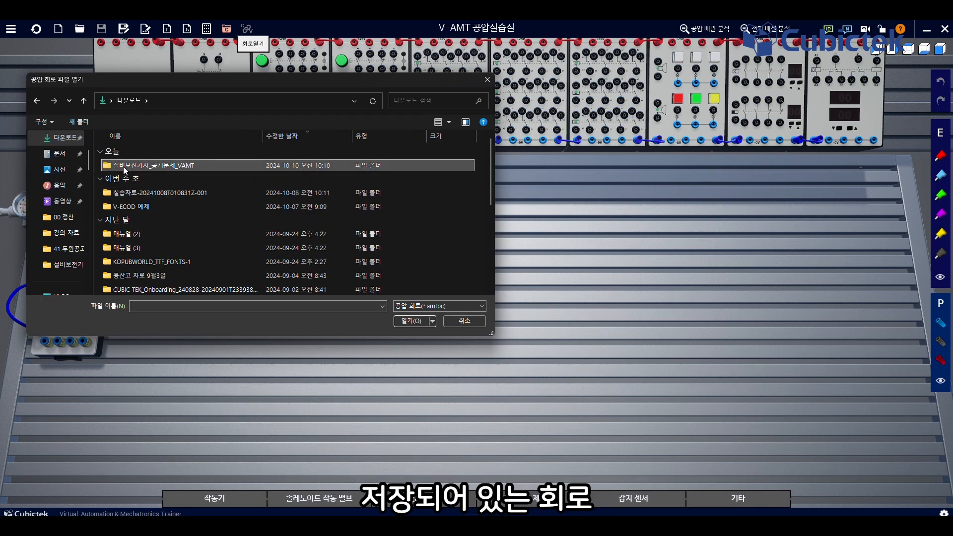
pyautogui.doubleClick(124, 167)
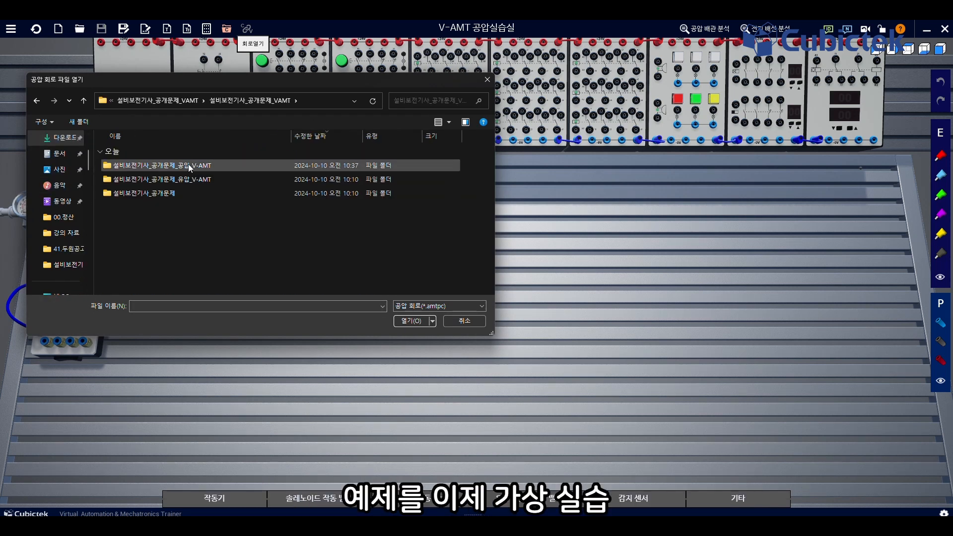
pyautogui.doubleClick(188, 165)
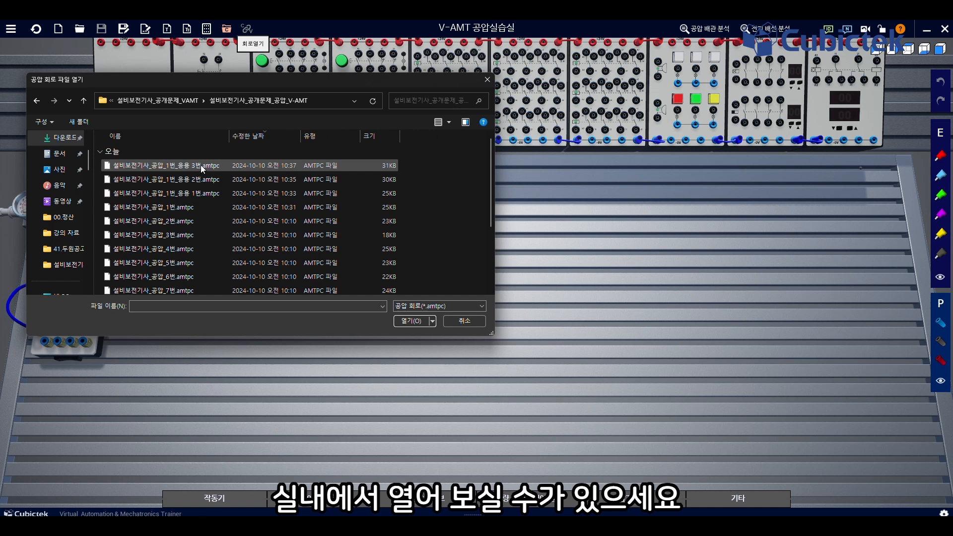
pyautogui.doubleClick(175, 207)
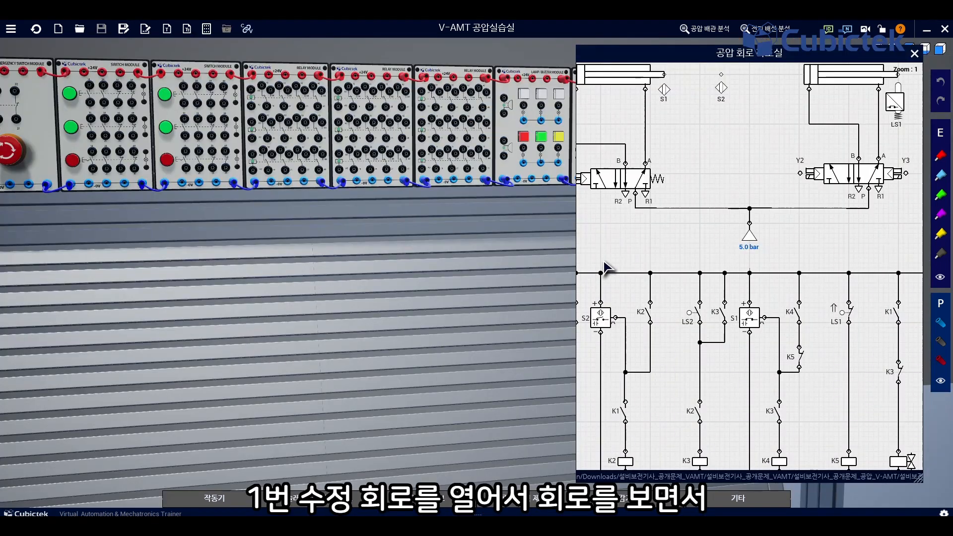
# Enlarge the circuit viewer and examine the two-cylinder pneumatic diagram together with its relay control circuit
pyautogui.moveTo(639, 253); pyautogui.dragTo(750, 280)
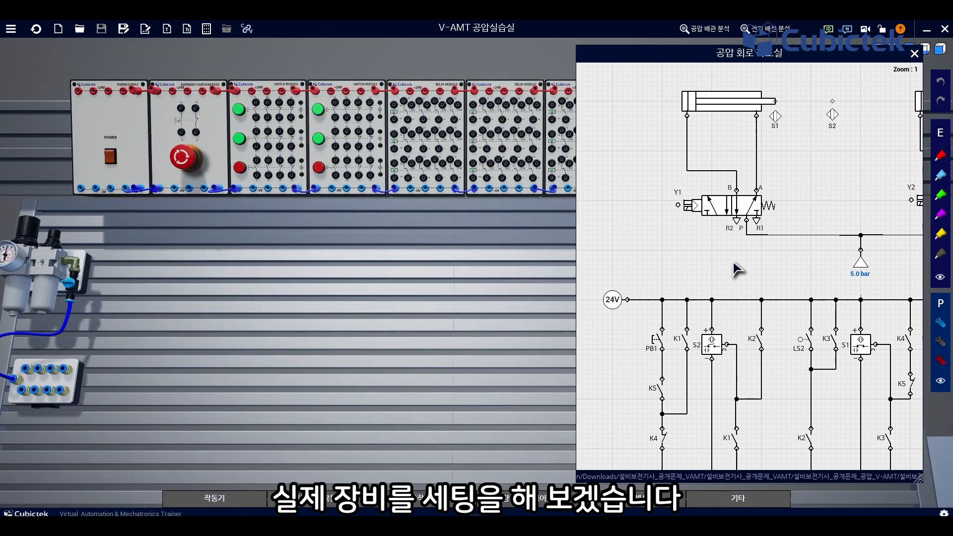
pyautogui.scroll(-3, 657, 268)
pyautogui.moveTo(657, 268); pyautogui.dragTo(601, 238)
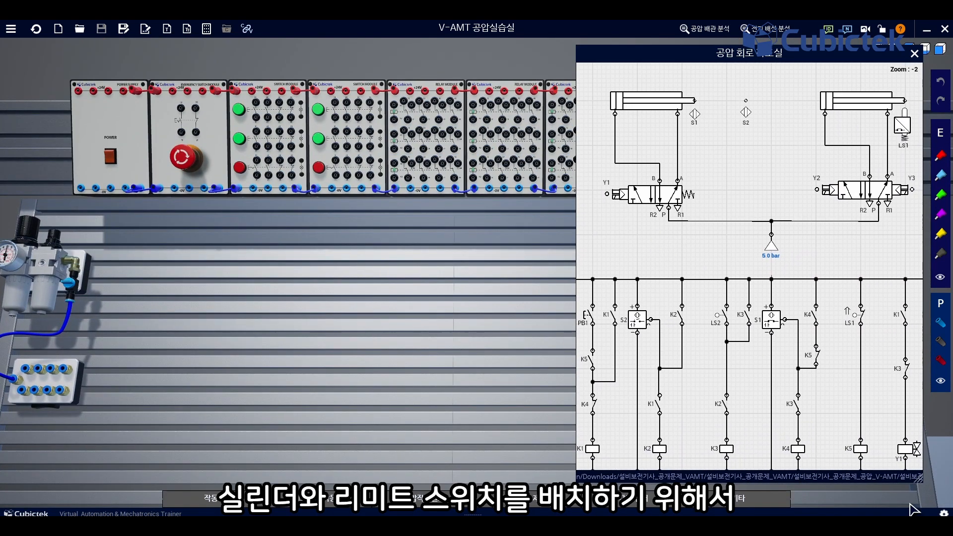
pyautogui.moveTo(919, 480); pyautogui.dragTo(943, 497)
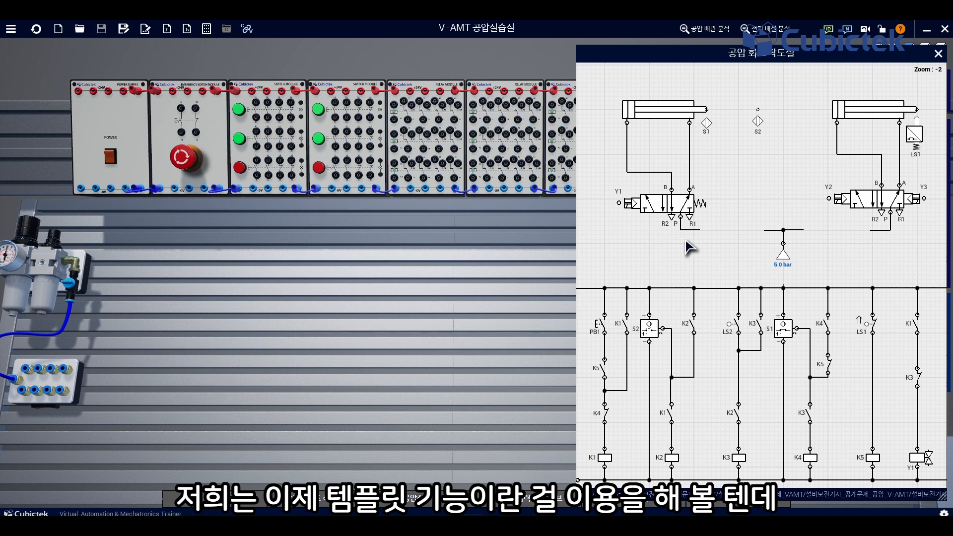
pyautogui.scroll(2, 697, 245)
pyautogui.moveTo(699, 245); pyautogui.dragTo(699, 228)
pyautogui.scroll(-1, 700, 230)
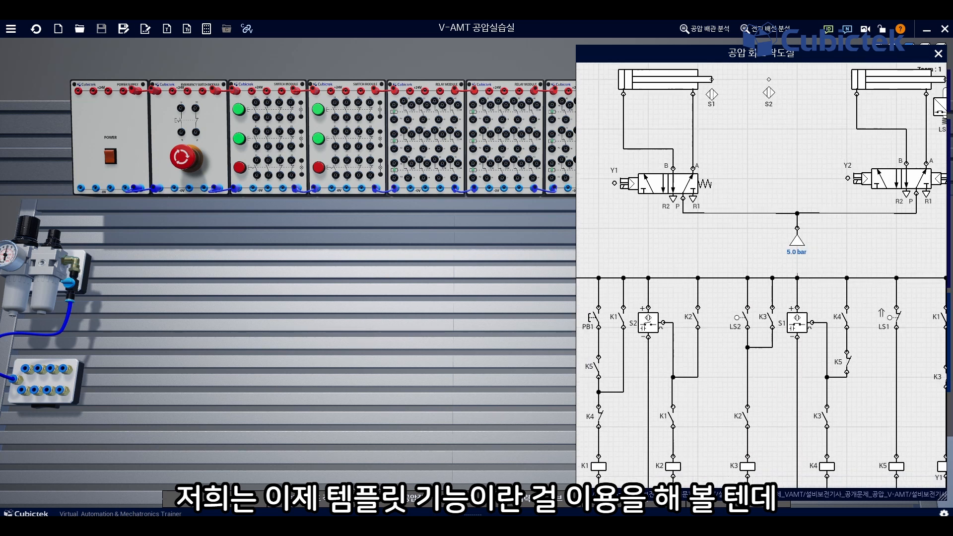
# Load the cylinder and limit switch template and delete the third cylinder with its two limit switches
pyautogui.click(186, 31)
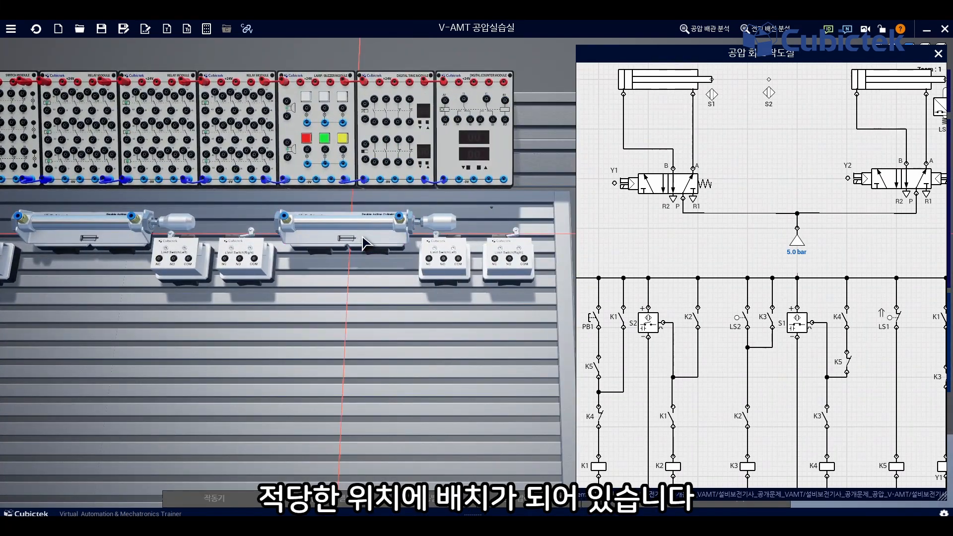
pyautogui.press('Delete')
pyautogui.click(428, 272)
pyautogui.press('Delete')
pyautogui.click(485, 271)
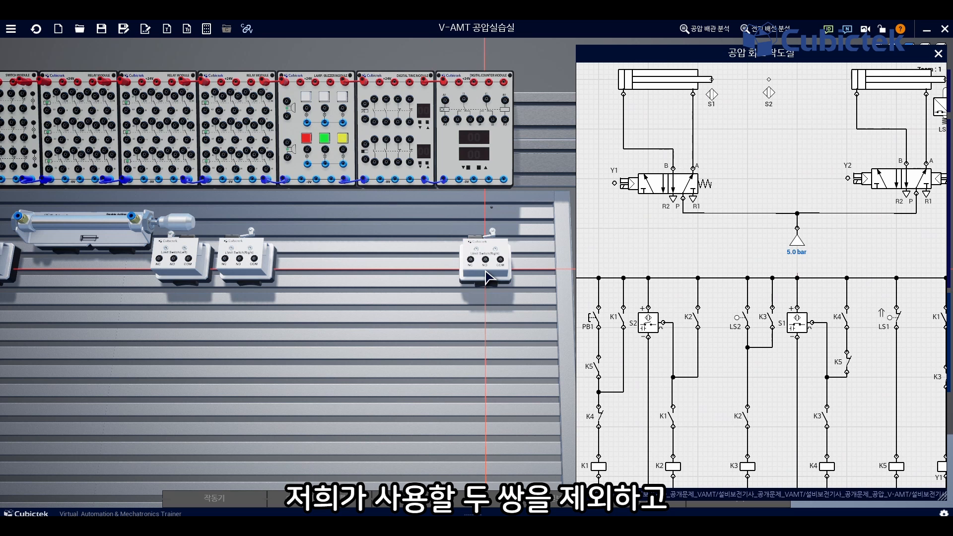
pyautogui.press('Delete')
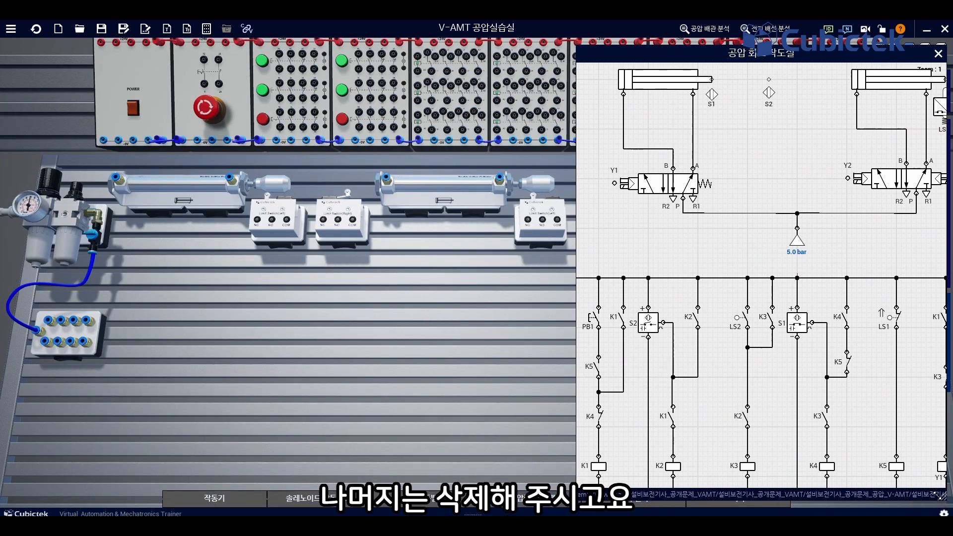
# Shrink the circuit viewer and place two capacitive sensors side by side on the empty lower part of the bench
pyautogui.moveTo(938, 495); pyautogui.dragTo(929, 304)
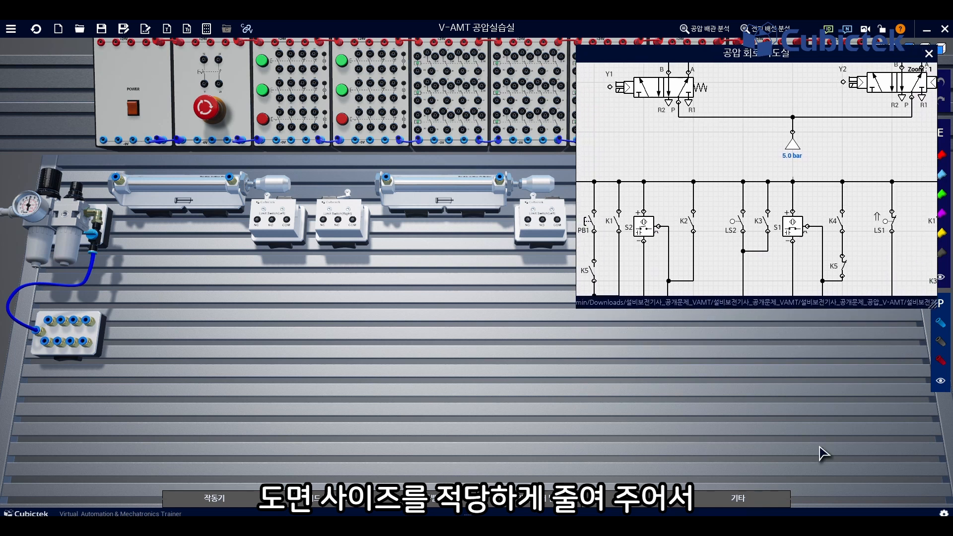
pyautogui.click(739, 509)
pyautogui.click(634, 505)
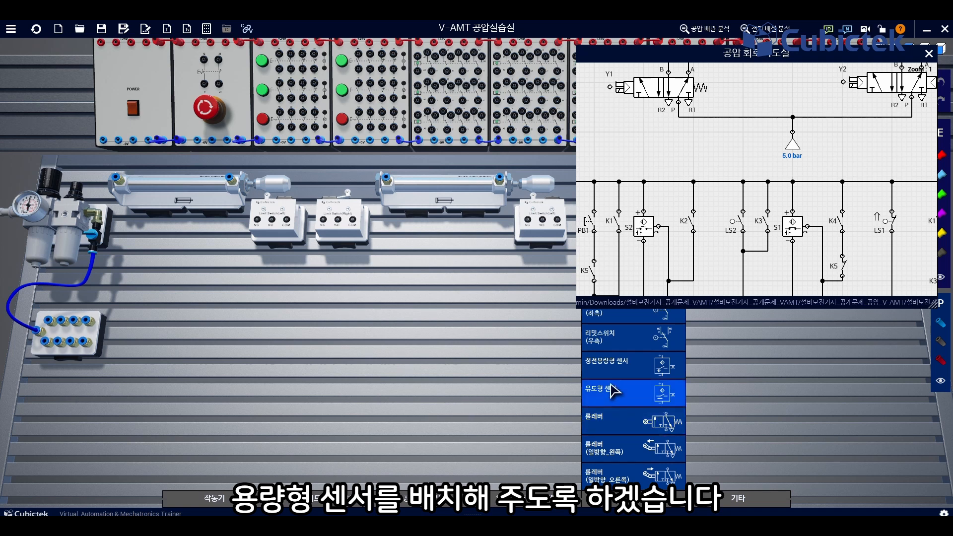
pyautogui.moveTo(615, 379); pyautogui.dragTo(403, 350)
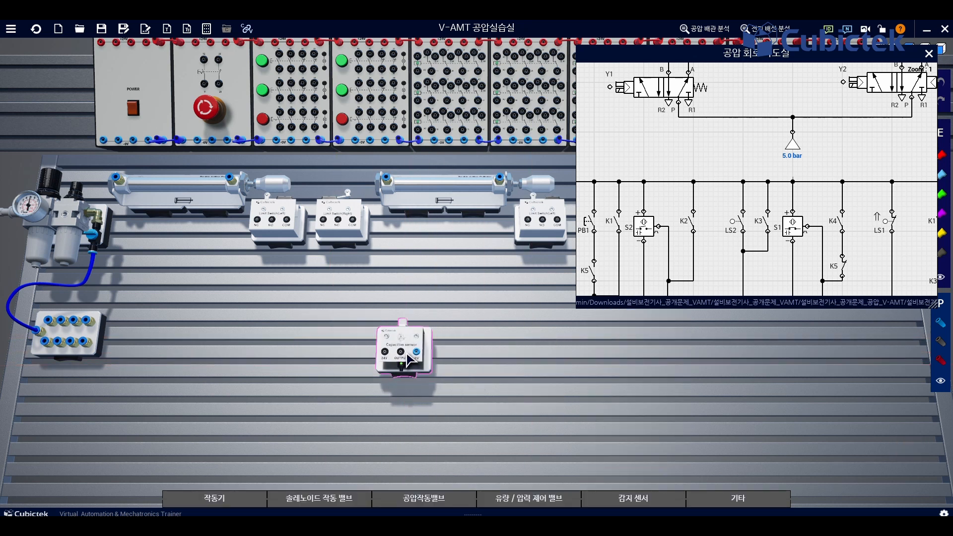
pyautogui.click(742, 500)
pyautogui.click(633, 498)
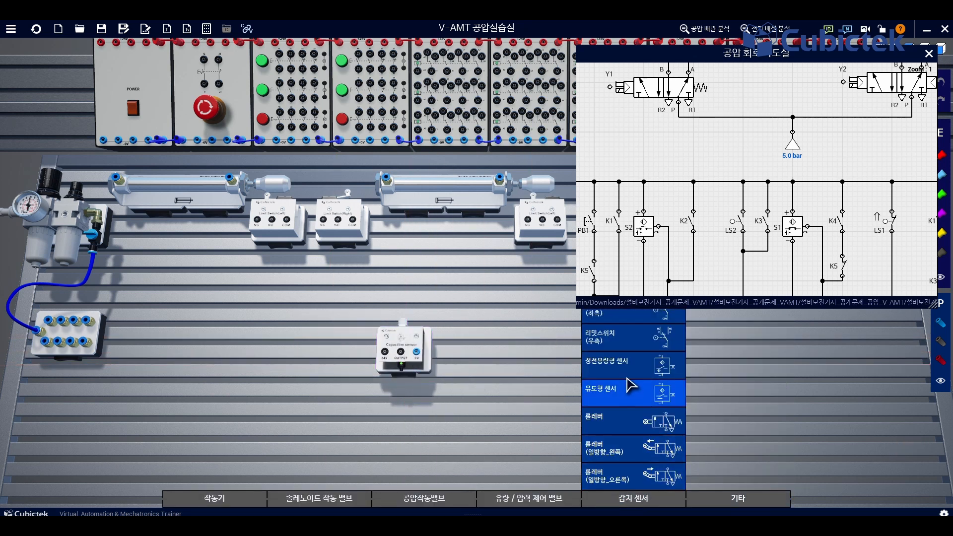
pyautogui.moveTo(631, 376); pyautogui.dragTo(489, 349)
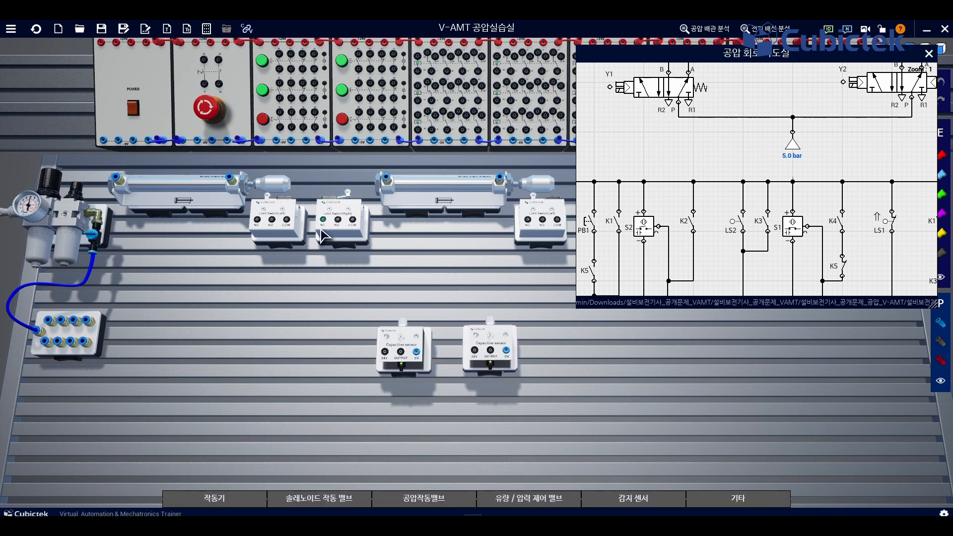
# Replace cylinder A's two limit switches with the capacitive sensors, aligned to the rod's retracted and extended end positions
pyautogui.moveTo(279, 241); pyautogui.dragTo(912, 462)
pyautogui.moveTo(399, 365); pyautogui.dragTo(276, 232)
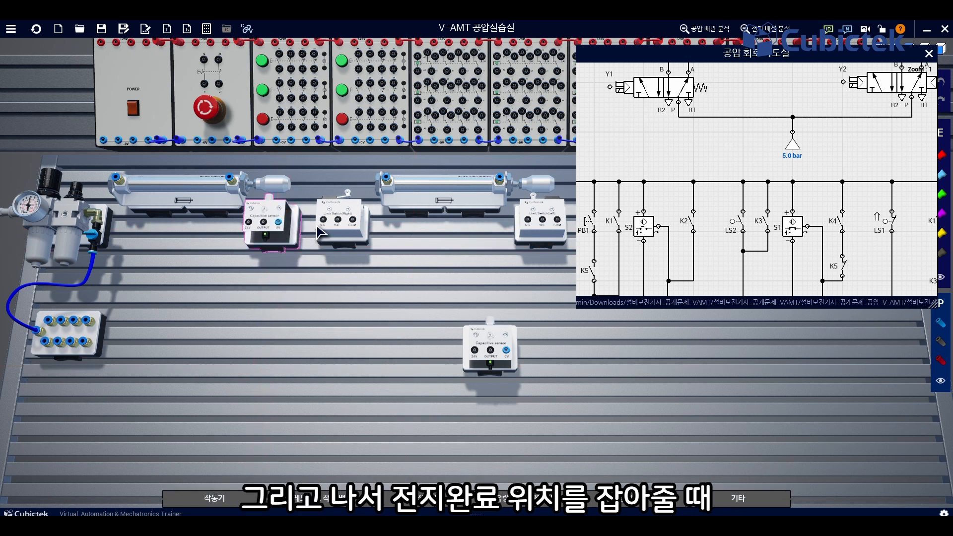
pyautogui.moveTo(342, 221); pyautogui.dragTo(927, 461)
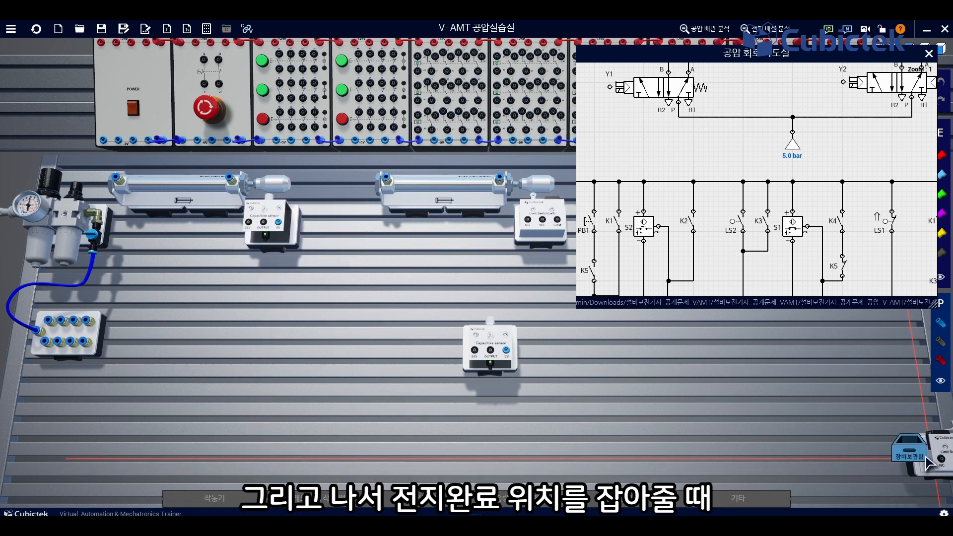
pyautogui.doubleClick(286, 187)
pyautogui.moveTo(288, 211); pyautogui.dragTo(370, 211)
pyautogui.moveTo(475, 366); pyautogui.dragTo(231, 214)
pyautogui.click(375, 168)
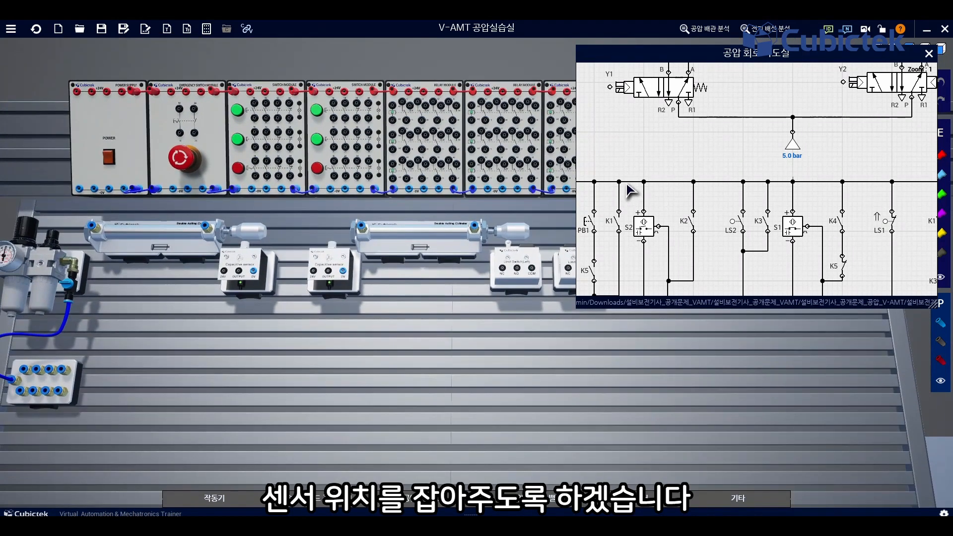
# Place a 5/2-way single solenoid valve below cylinder A and a 5/2-way double solenoid valve below cylinder B
pyautogui.scroll(3, 671, 179)
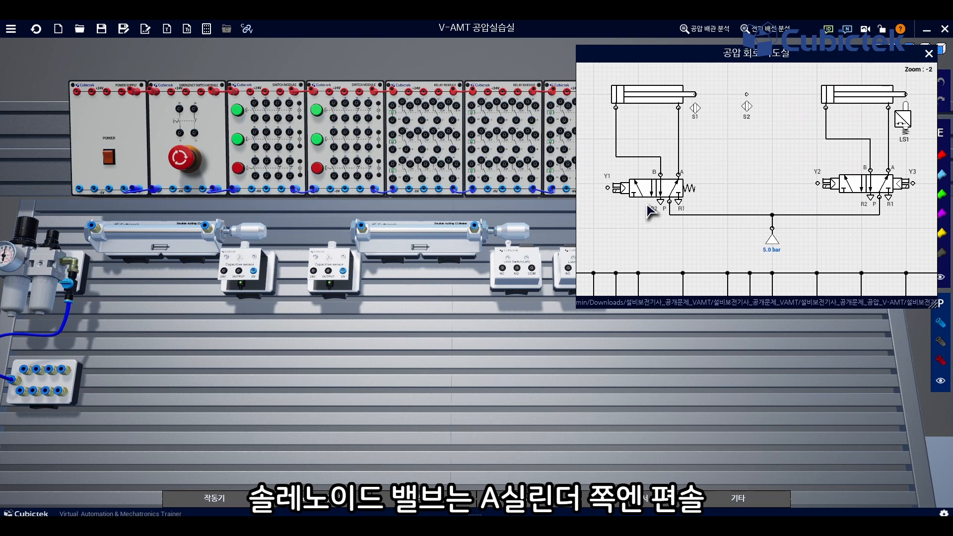
pyautogui.click(320, 498)
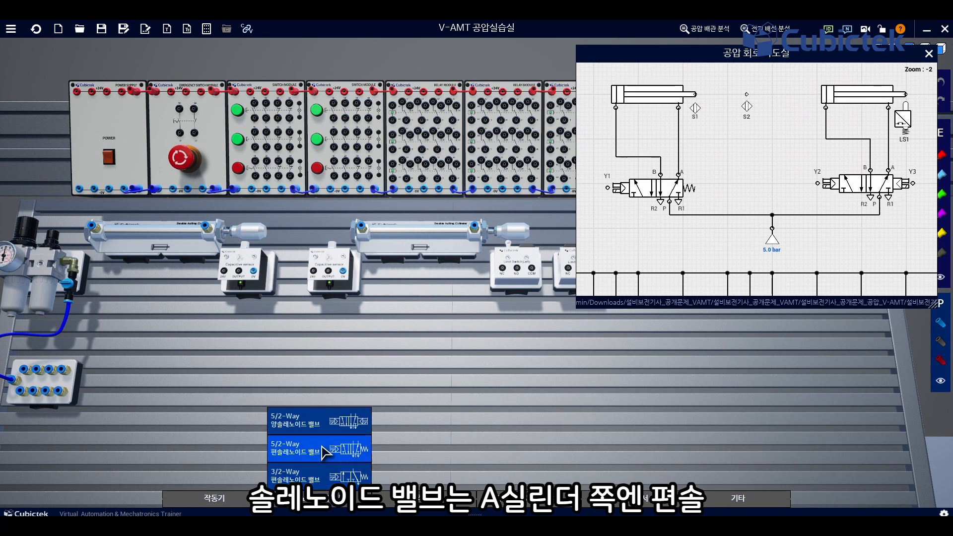
pyautogui.moveTo(319, 449); pyautogui.dragTo(191, 360)
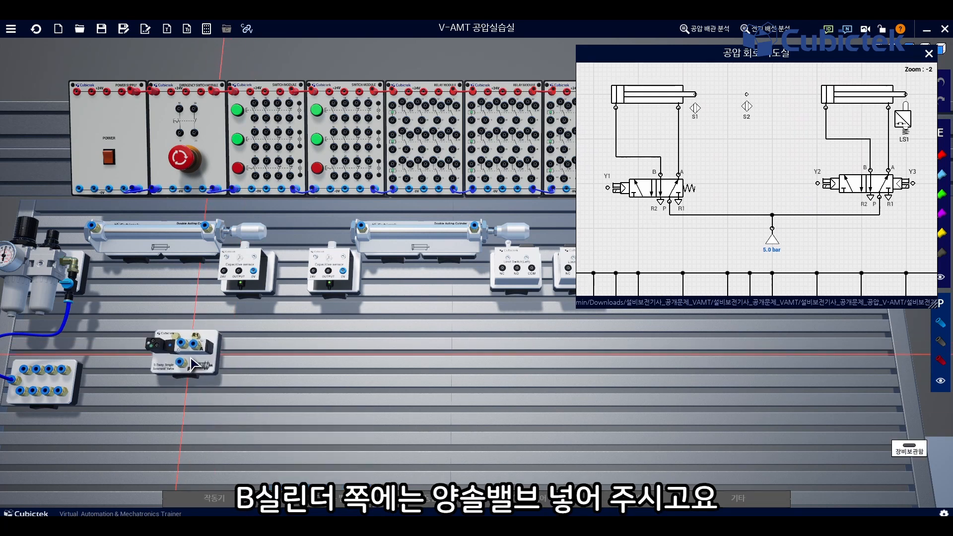
pyautogui.click(320, 498)
pyautogui.moveTo(297, 418); pyautogui.dragTo(446, 363)
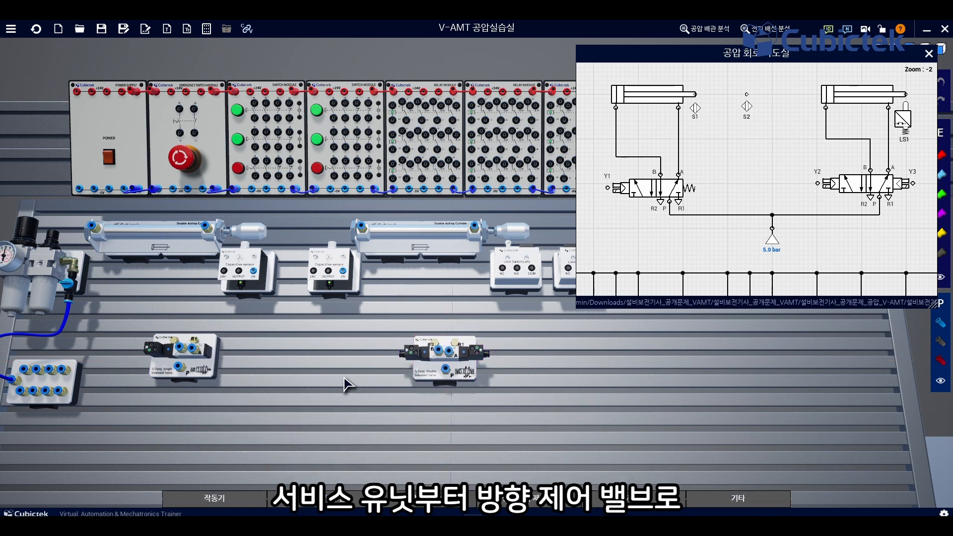
# Pipe the air distributor to the P ports of the single and double solenoid valves
pyautogui.moveTo(343, 377); pyautogui.dragTo(415, 347)
pyautogui.click(82, 370)
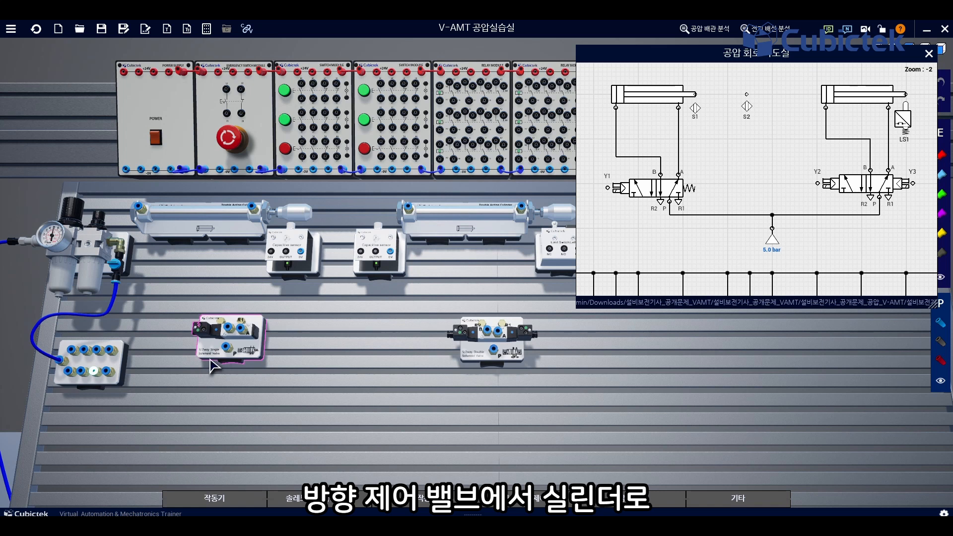
pyautogui.click(227, 346)
pyautogui.click(494, 349)
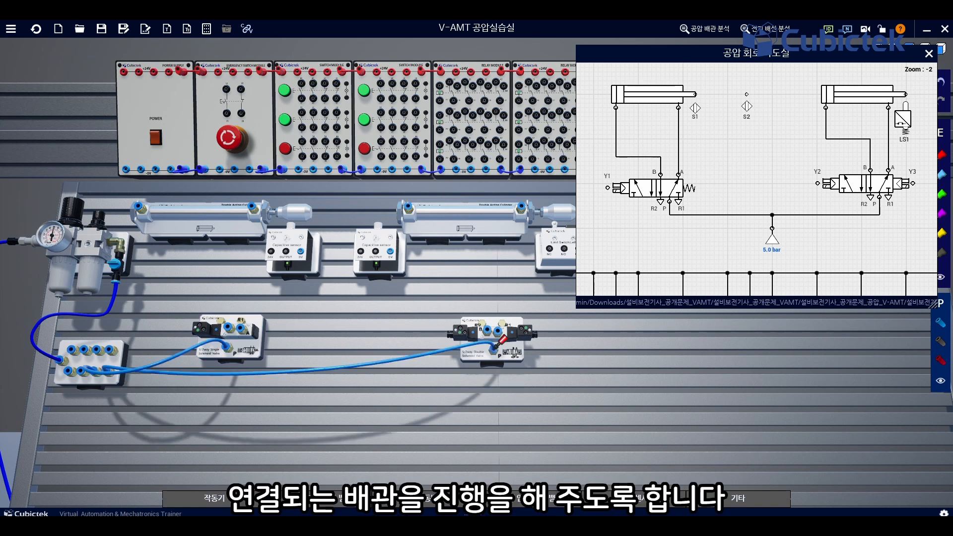
# Pipe each cylinder's rear port to its valve's port B and its rod-side port to port A
pyautogui.click(139, 206)
pyautogui.click(252, 206)
pyautogui.click(244, 328)
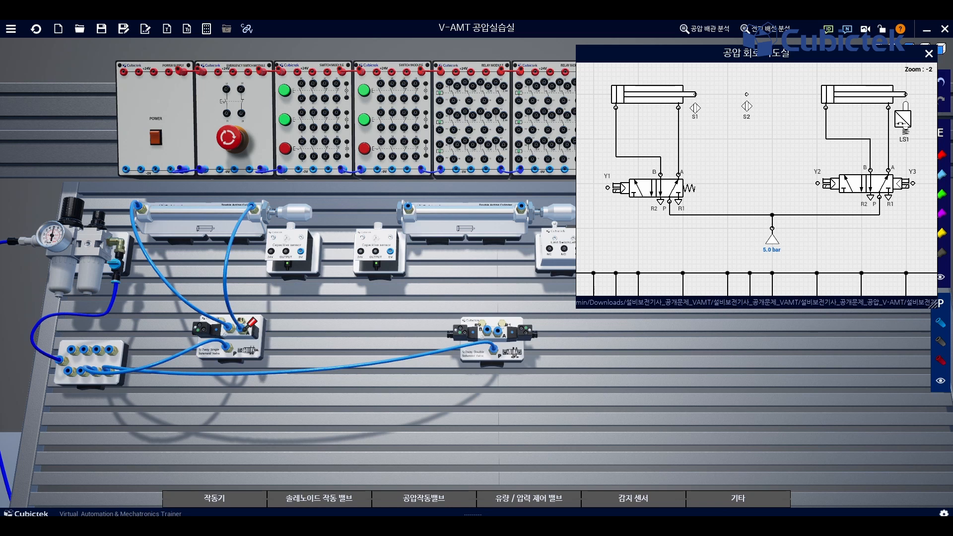
pyautogui.click(407, 200)
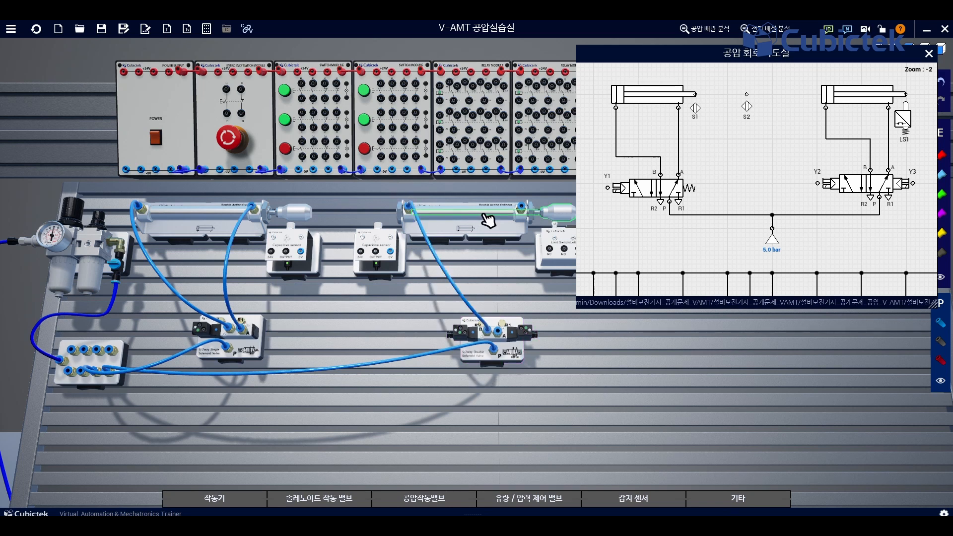
pyautogui.click(497, 325)
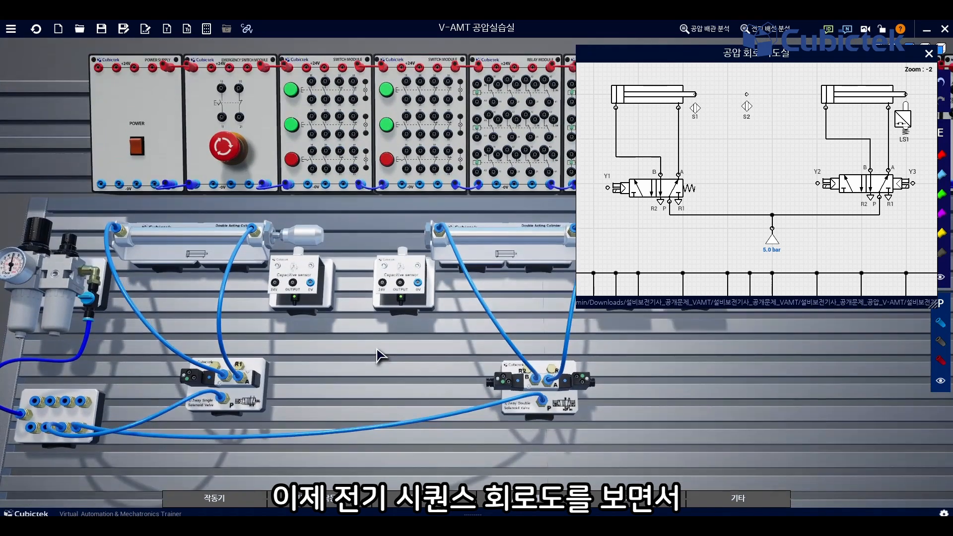
# Enlarge the circuit drawing window to show the electrical sequence's first rungs beside the switch and relay modules
pyautogui.moveTo(934, 303); pyautogui.dragTo(921, 473)
pyautogui.scroll(-3, 675, 320)
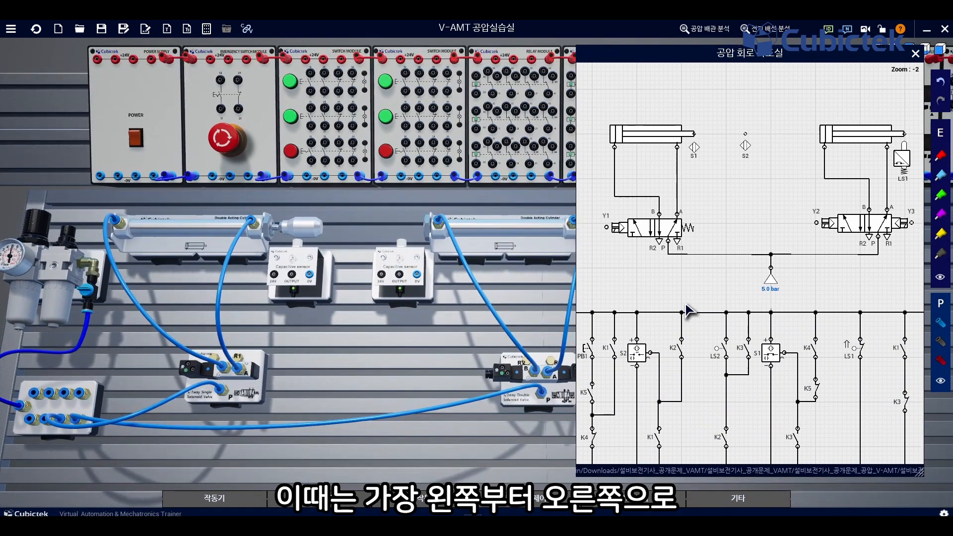
pyautogui.moveTo(687, 288); pyautogui.dragTo(766, 189)
pyautogui.scroll(7, 767, 189)
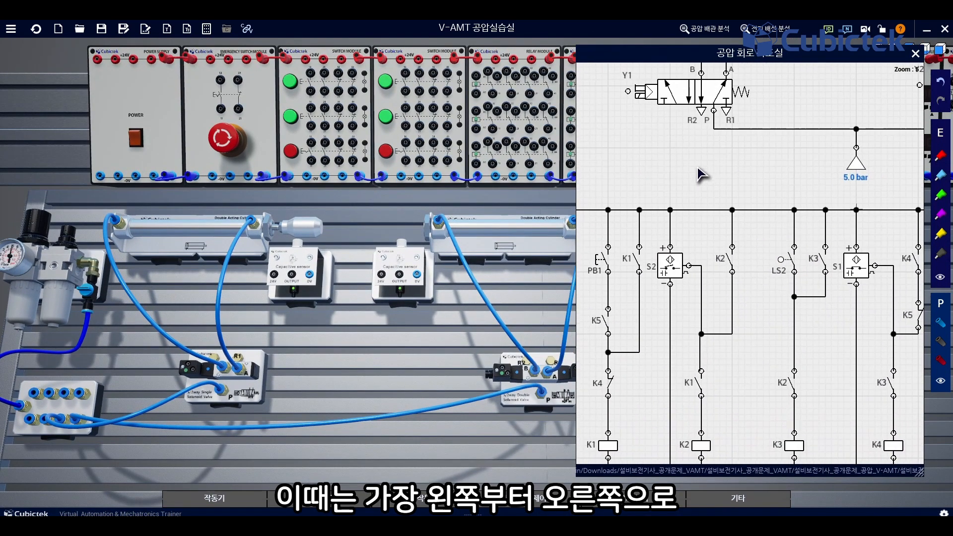
pyautogui.moveTo(687, 325); pyautogui.dragTo(668, 331)
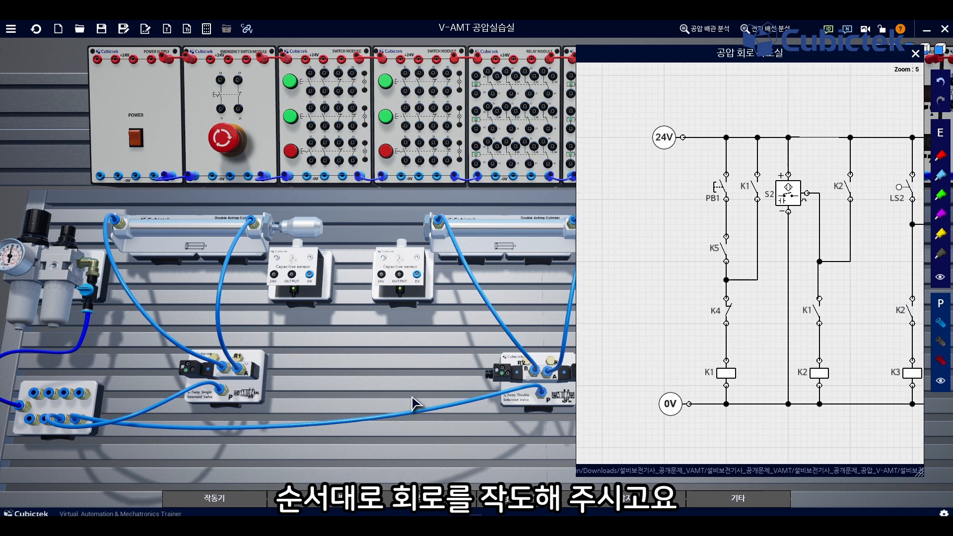
pyautogui.moveTo(413, 401); pyautogui.dragTo(283, 426)
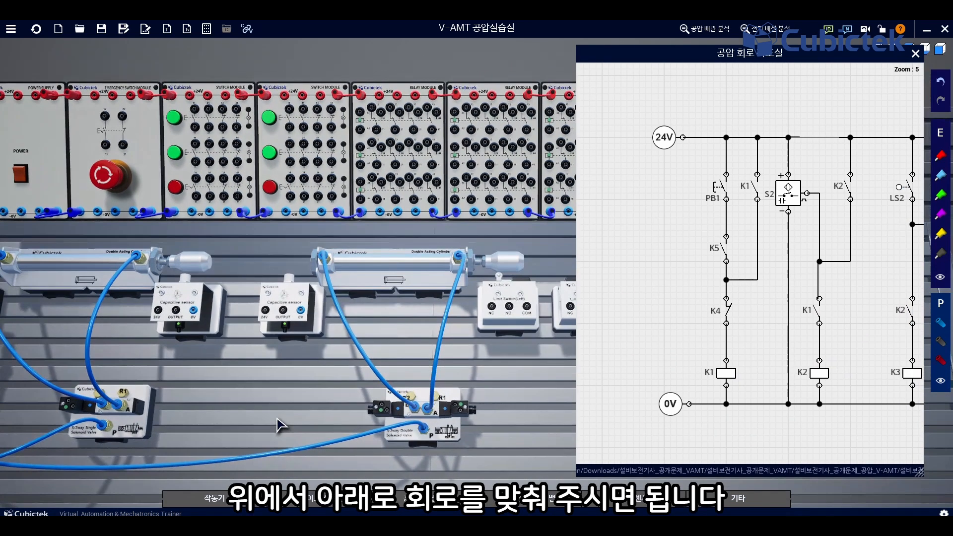
# Wire the K1 rung in red from 24V through PB1, K5's NO contact and K4's NC contact to coil K1 and 0V, with K1's holding contact
pyautogui.click(189, 94)
pyautogui.click(194, 109)
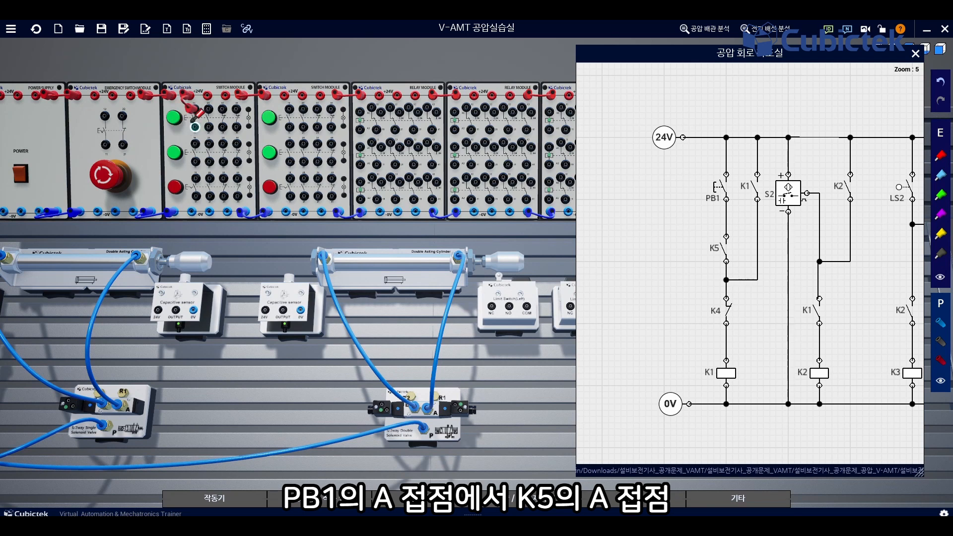
pyautogui.moveTo(503, 399); pyautogui.dragTo(420, 416)
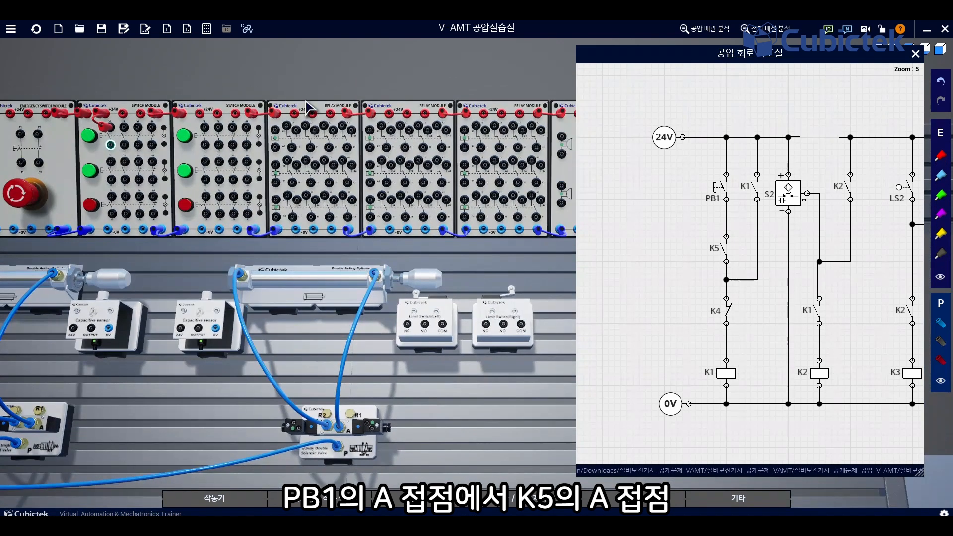
pyautogui.click(391, 179)
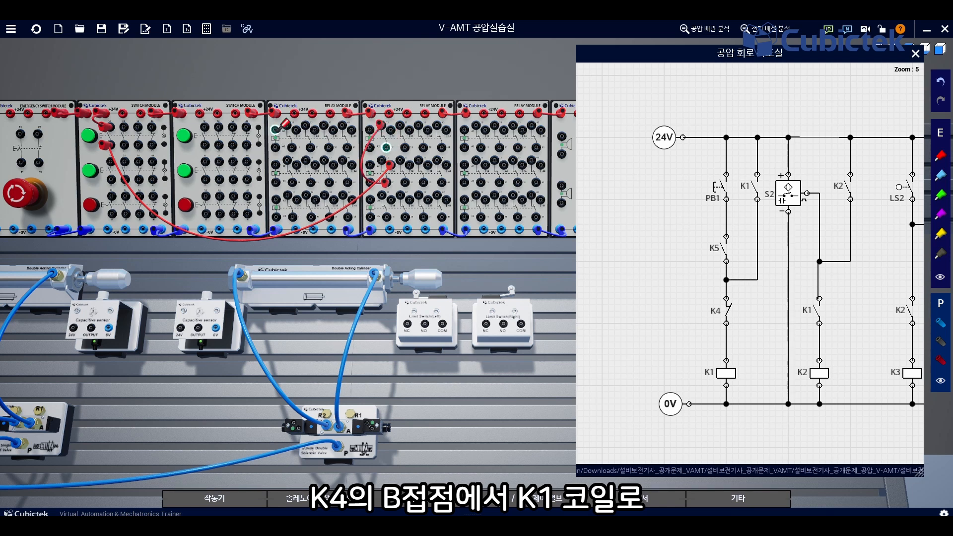
pyautogui.click(273, 130)
pyautogui.click(274, 229)
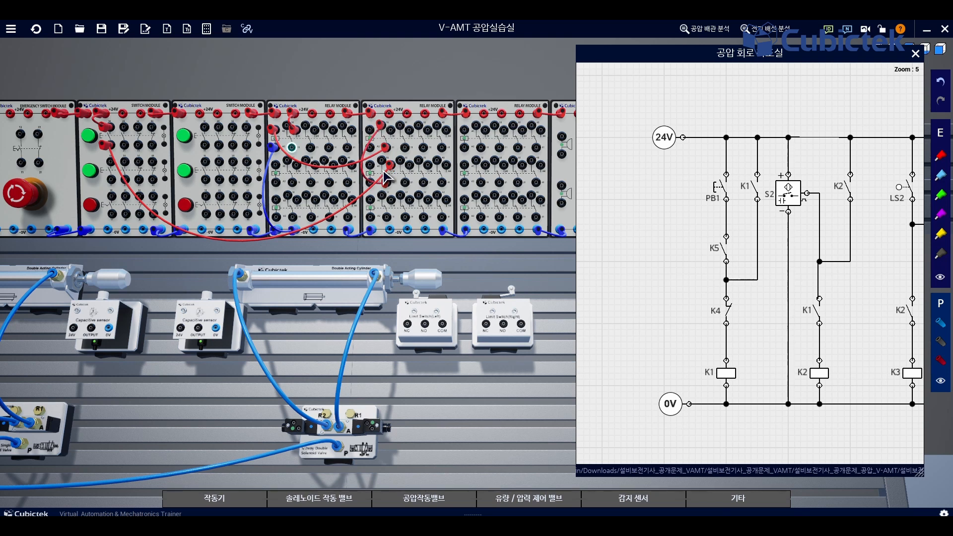
# Power capacitive sensor S2 by wiring its 24V terminal in red and its 0V terminal in blue to a switch module's supply
pyautogui.click(937, 199)
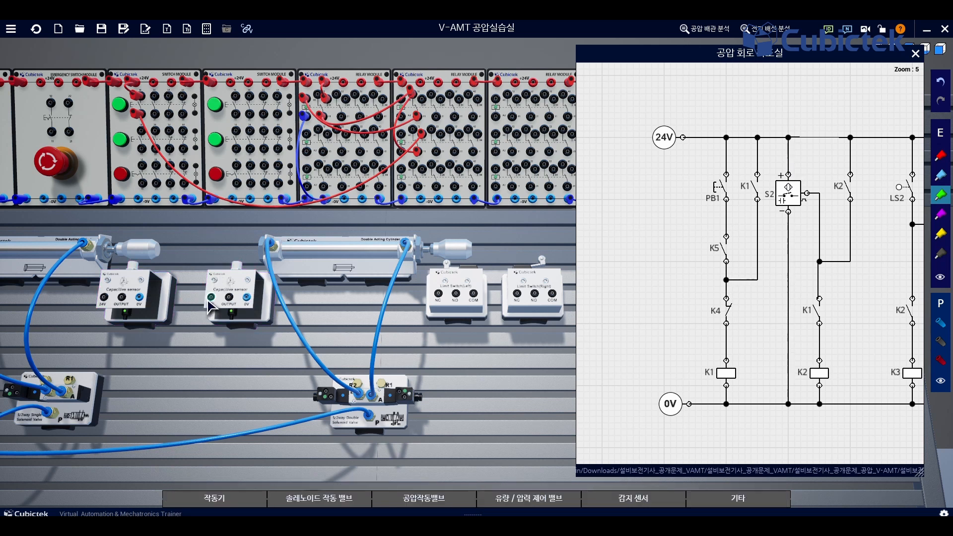
pyautogui.click(940, 156)
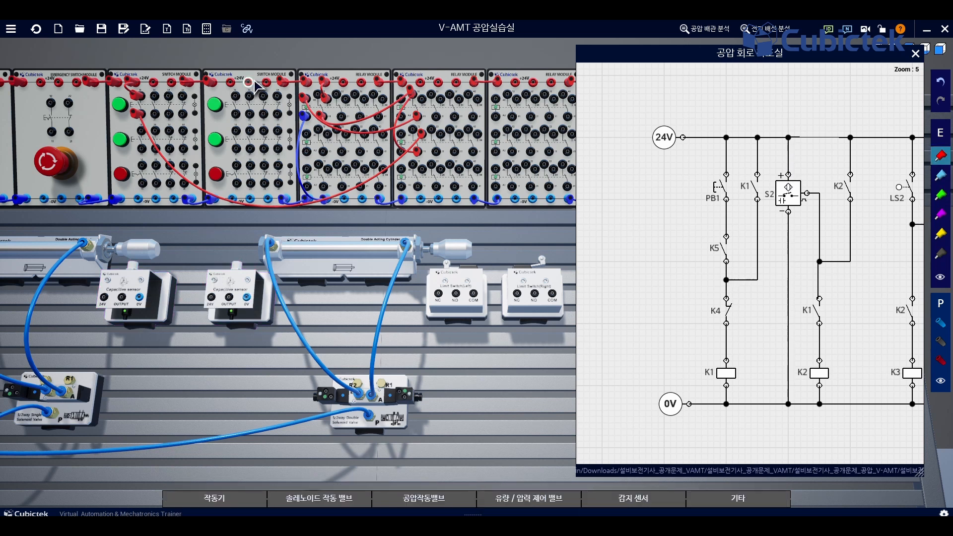
pyautogui.click(210, 297)
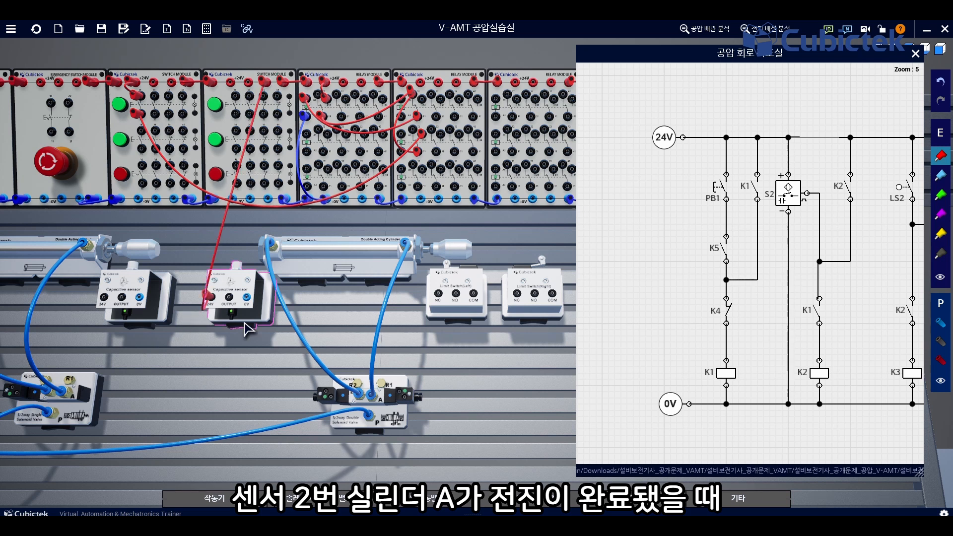
pyautogui.click(245, 297)
pyautogui.click(265, 198)
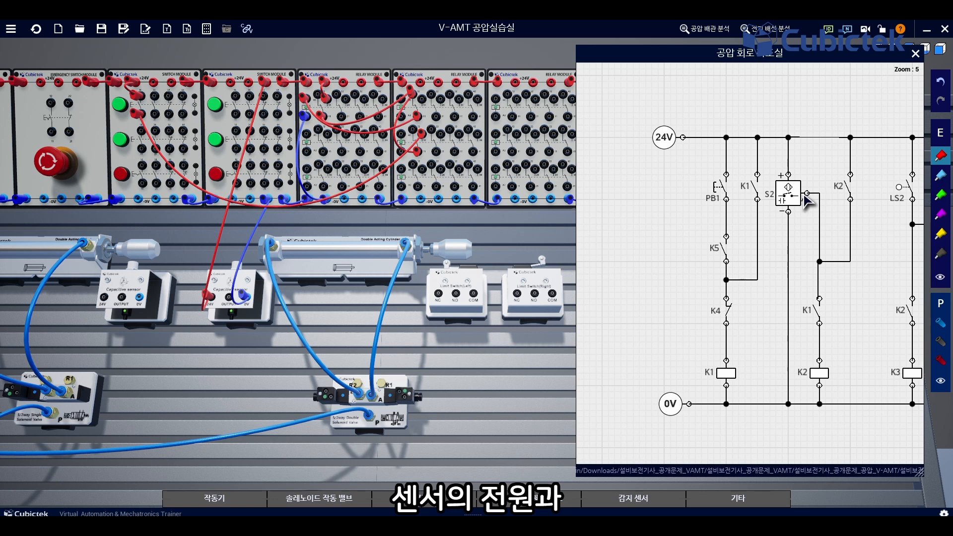
# Wire S2's output in green through K1's NO contact to coil K2 and 0V, with K2's holding contact in parallel
pyautogui.click(939, 195)
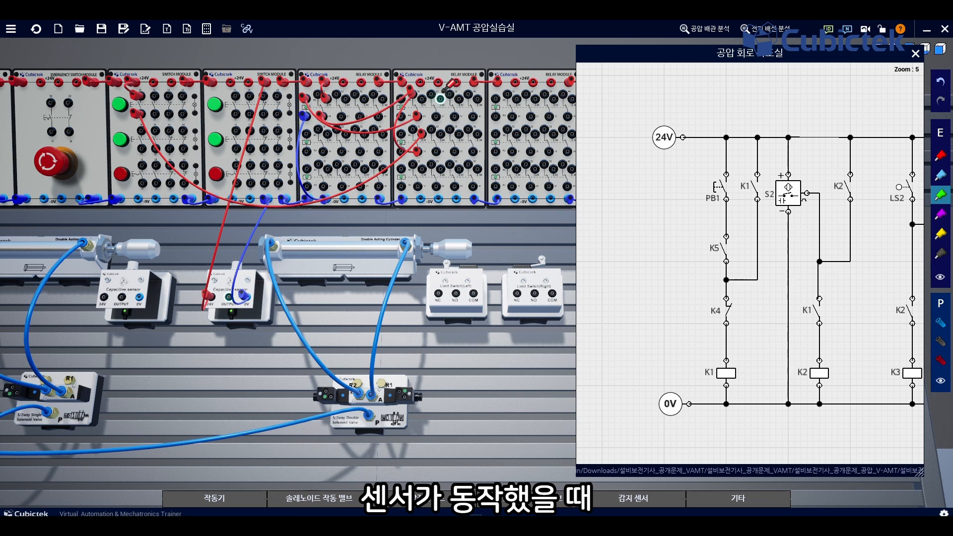
pyautogui.click(343, 99)
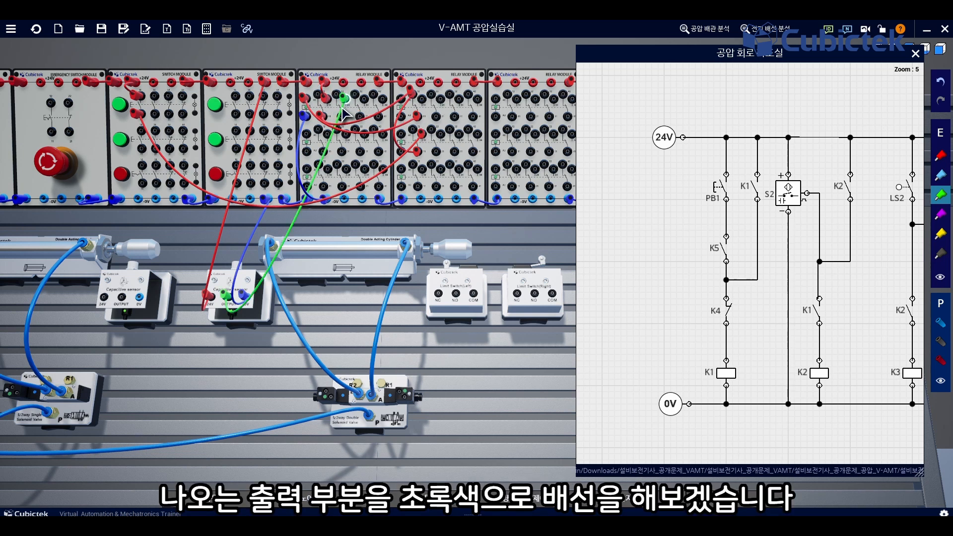
pyautogui.click(305, 133)
pyautogui.click(307, 150)
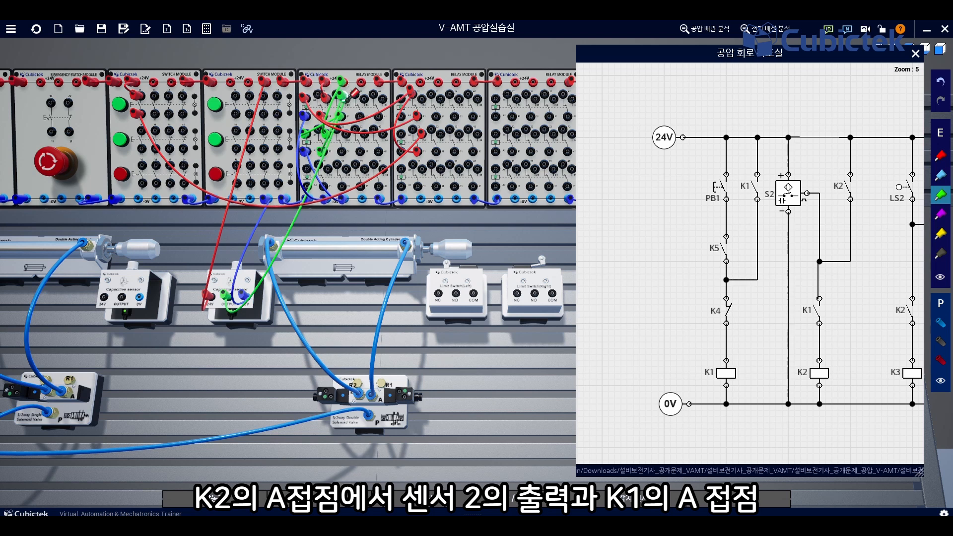
# Wire 24V from the lamp/buzzer module in magenta to the COM terminal of limit switch LS2, cylinder B's extended-end switch
pyautogui.scroll(1, 331, 312)
pyautogui.moveTo(330, 314); pyautogui.dragTo(381, 354)
pyautogui.scroll(1, 342, 368)
pyautogui.scroll(-1, 392, 374)
pyautogui.scroll(1, 390, 376)
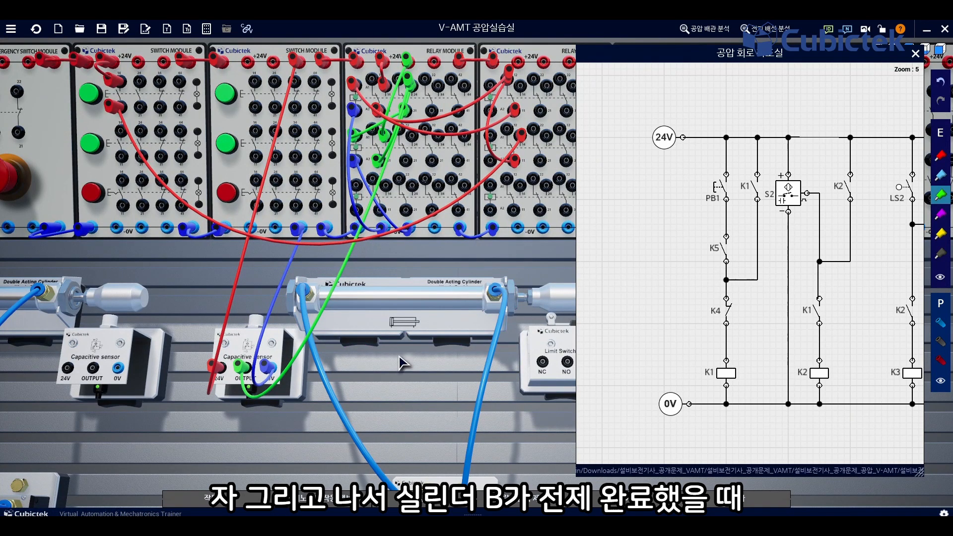
pyautogui.moveTo(861, 339); pyautogui.dragTo(746, 353)
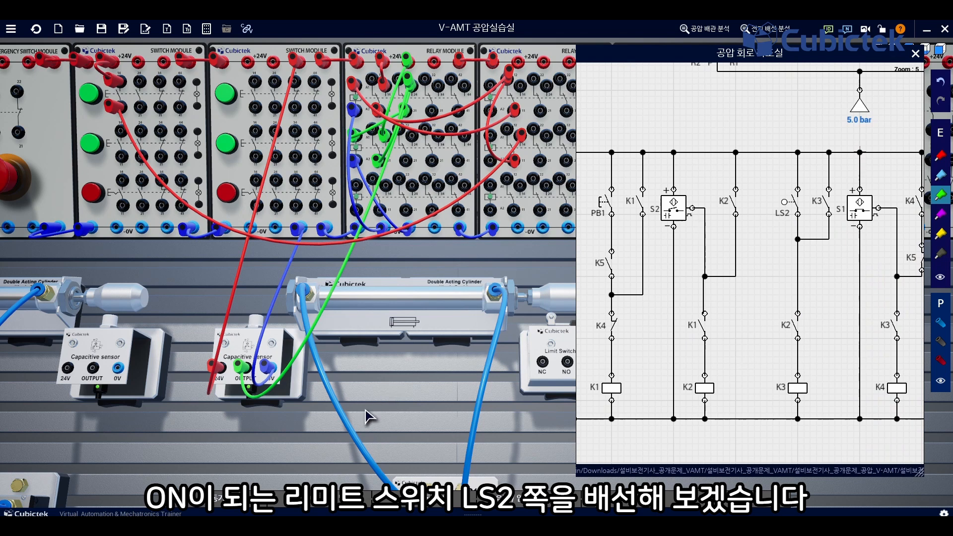
pyautogui.moveTo(423, 399); pyautogui.dragTo(202, 398)
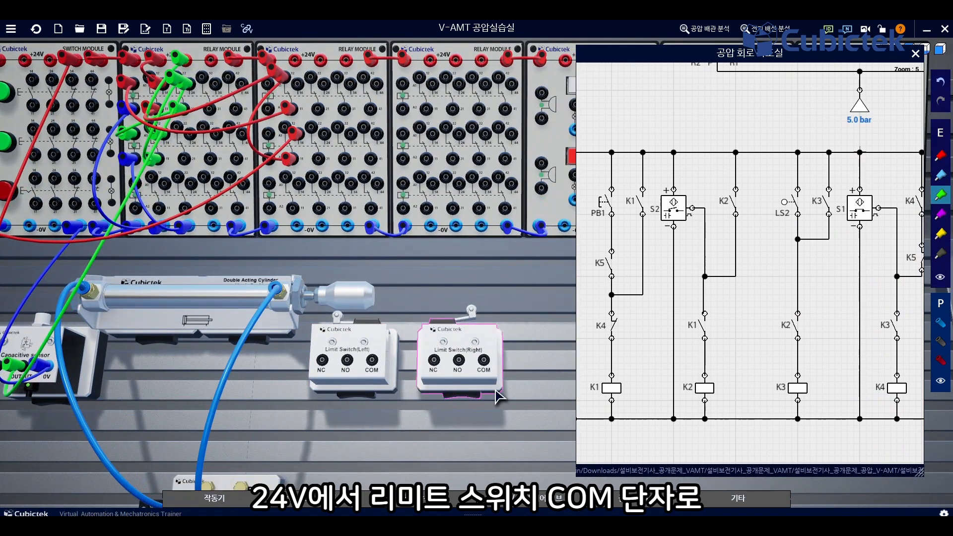
pyautogui.click(940, 214)
pyautogui.moveTo(489, 411); pyautogui.dragTo(416, 417)
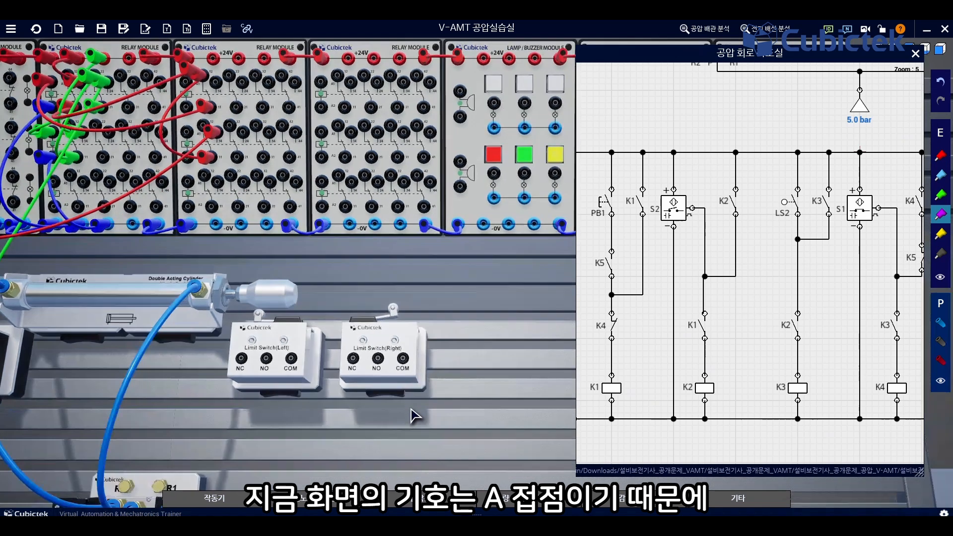
pyautogui.click(482, 58)
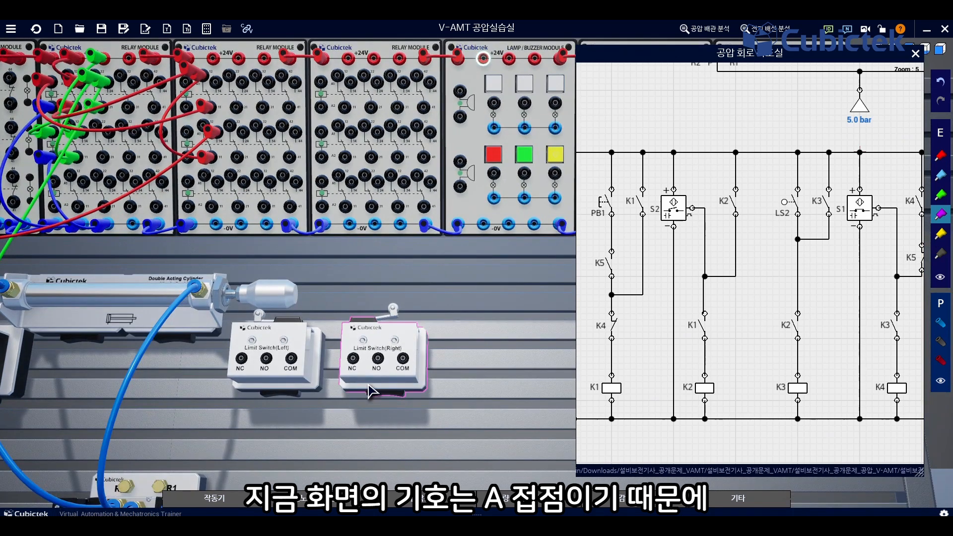
pyautogui.click(402, 357)
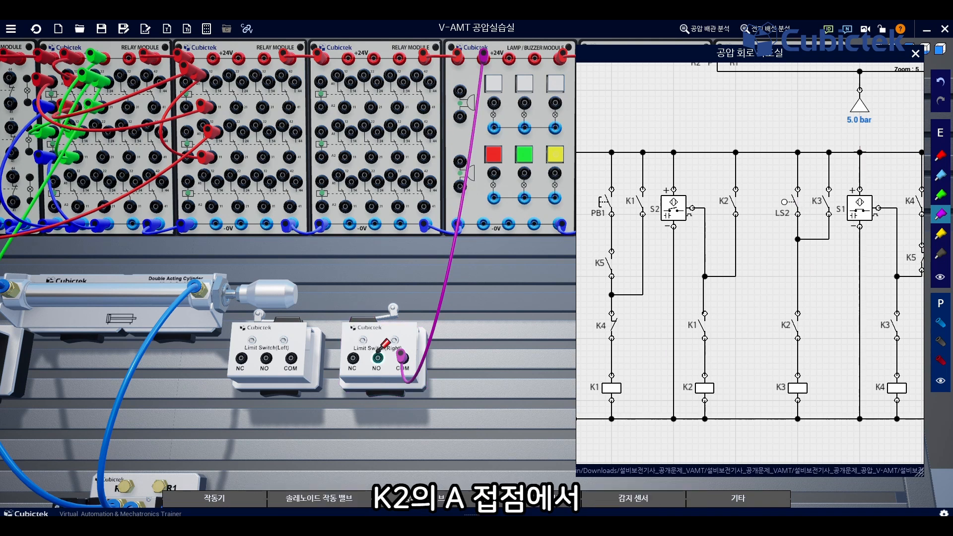
# Wire LS2's NO terminal in magenta through K2's NO contact to coil K3 and 0V, with K3's holding contact fed from 24V
pyautogui.click(377, 357)
pyautogui.moveTo(159, 435); pyautogui.dragTo(323, 462)
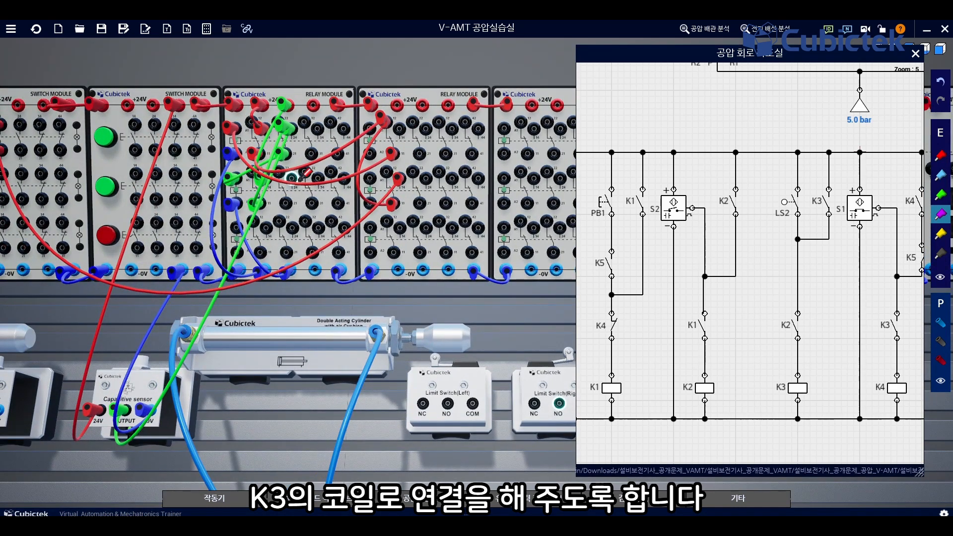
pyautogui.click(294, 178)
pyautogui.scroll(-1, 365, 414)
pyautogui.moveTo(343, 393); pyautogui.dragTo(214, 424)
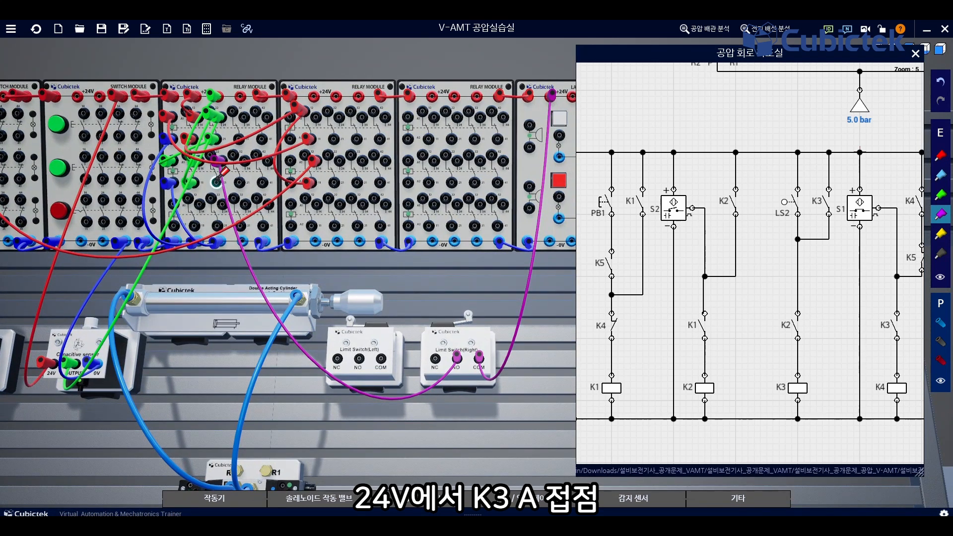
pyautogui.click(216, 183)
pyautogui.click(173, 204)
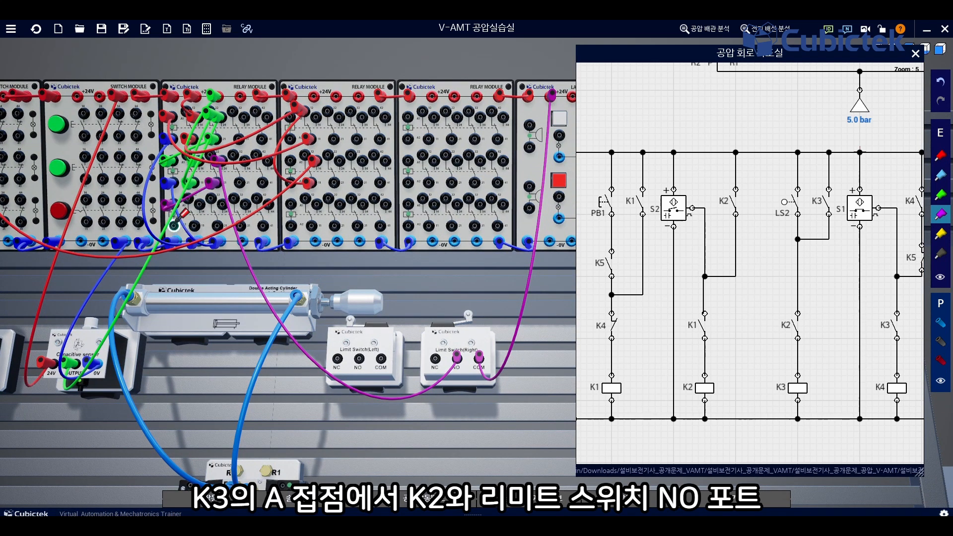
pyautogui.click(243, 240)
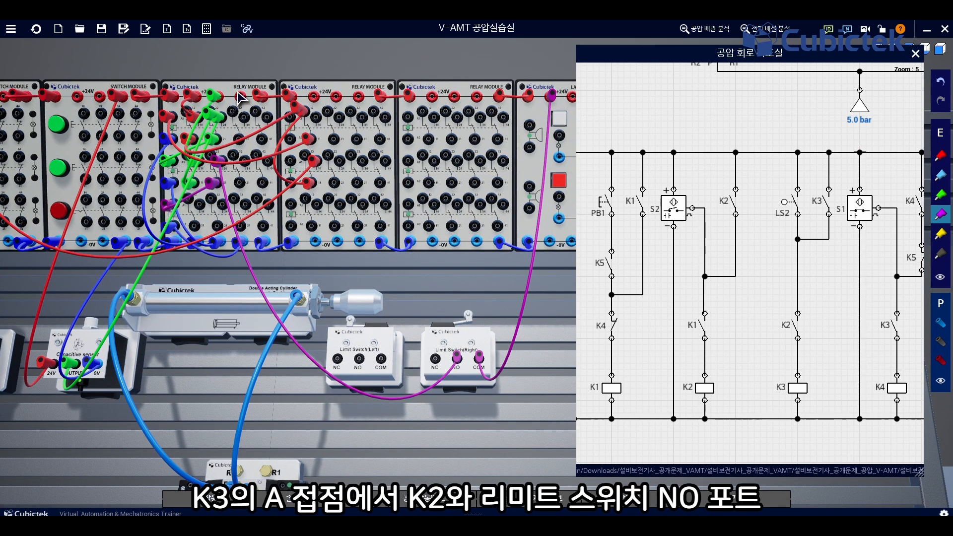
pyautogui.click(191, 201)
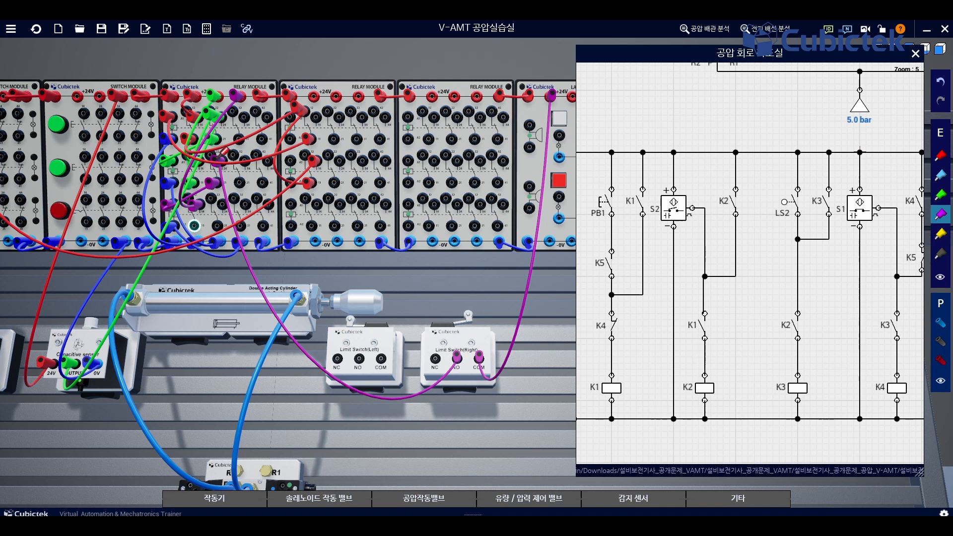
pyautogui.click(194, 226)
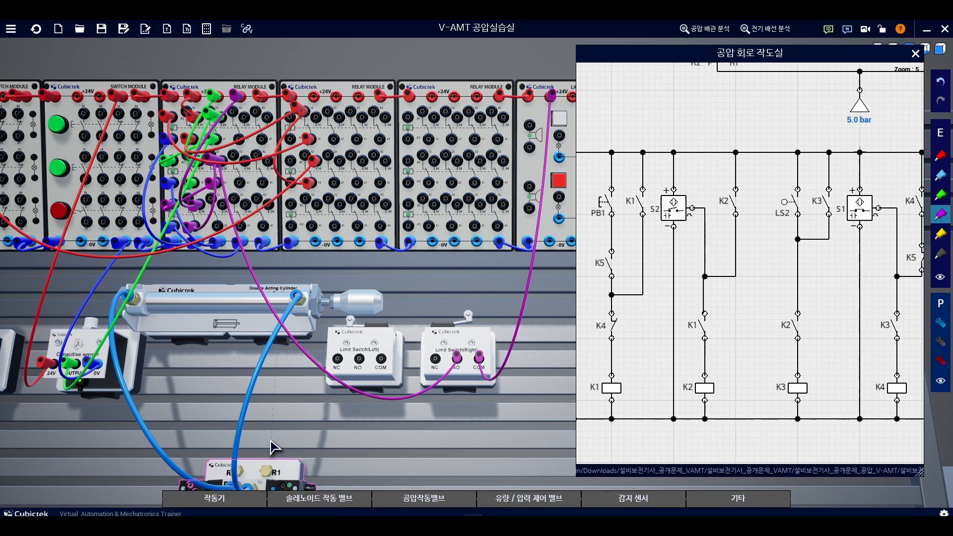
# Power capacitive sensor S1 from S2's terminals, linking 24V to 24V in red and 0V to 0V in blue
pyautogui.moveTo(840, 302); pyautogui.dragTo(729, 310)
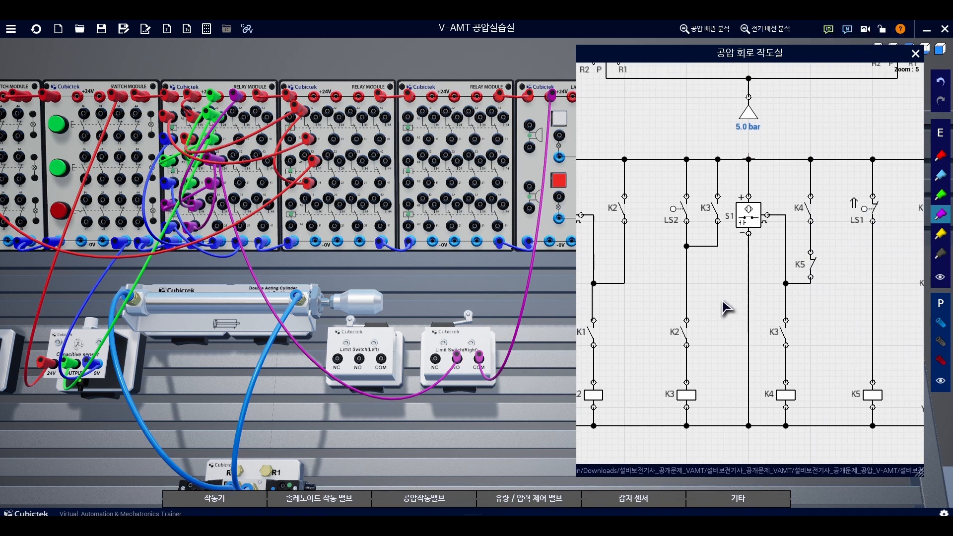
pyautogui.moveTo(164, 409); pyautogui.dragTo(218, 388)
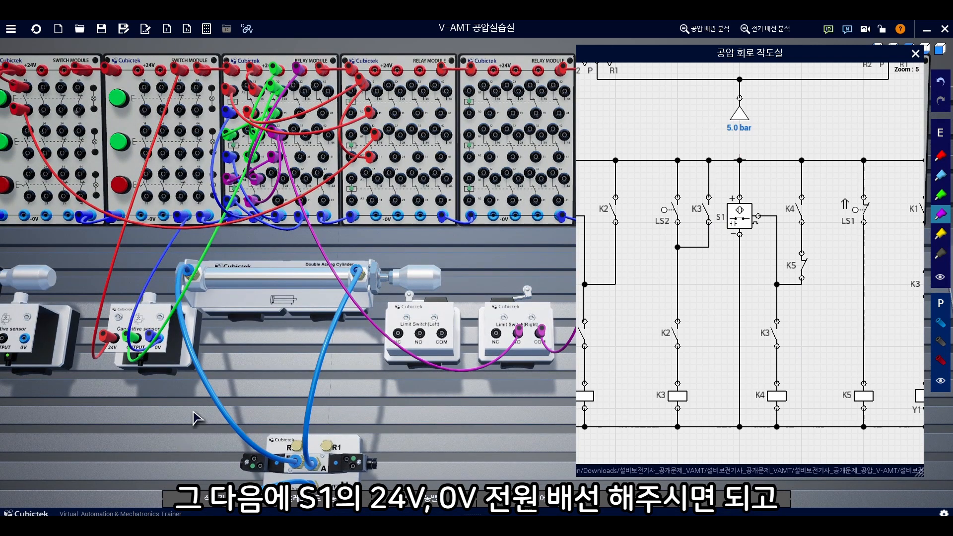
pyautogui.moveTo(194, 418); pyautogui.dragTo(357, 412)
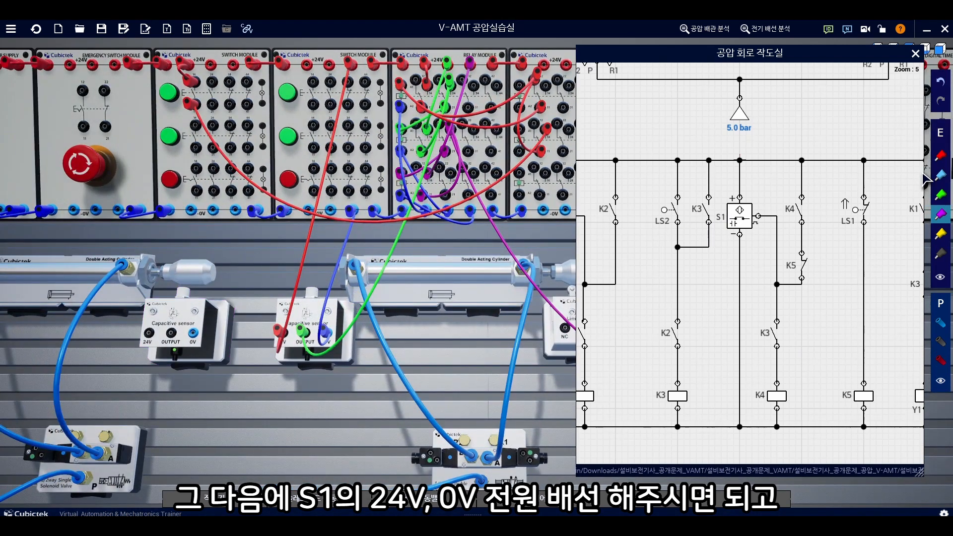
pyautogui.click(937, 158)
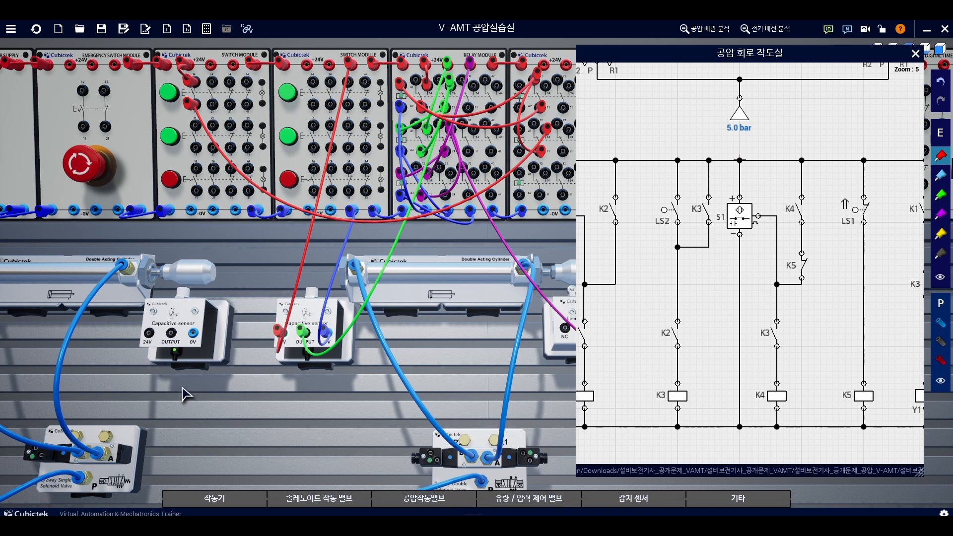
pyautogui.moveTo(147, 333); pyautogui.dragTo(273, 328)
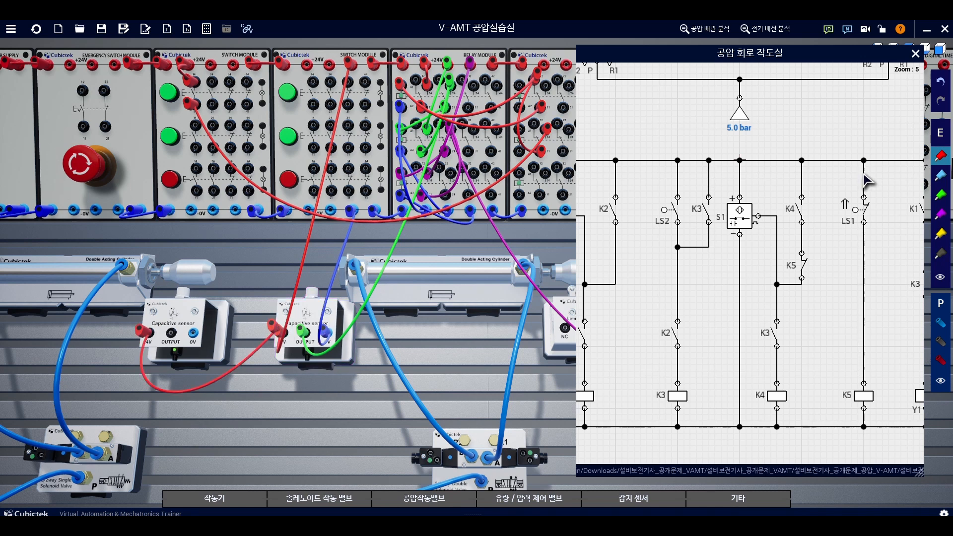
pyautogui.click(940, 174)
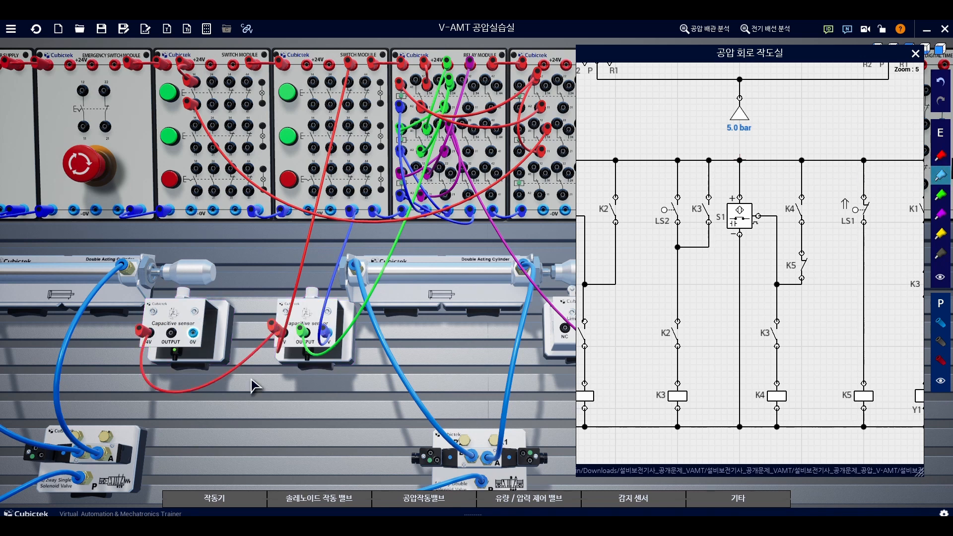
pyautogui.moveTo(328, 320); pyautogui.dragTo(325, 331)
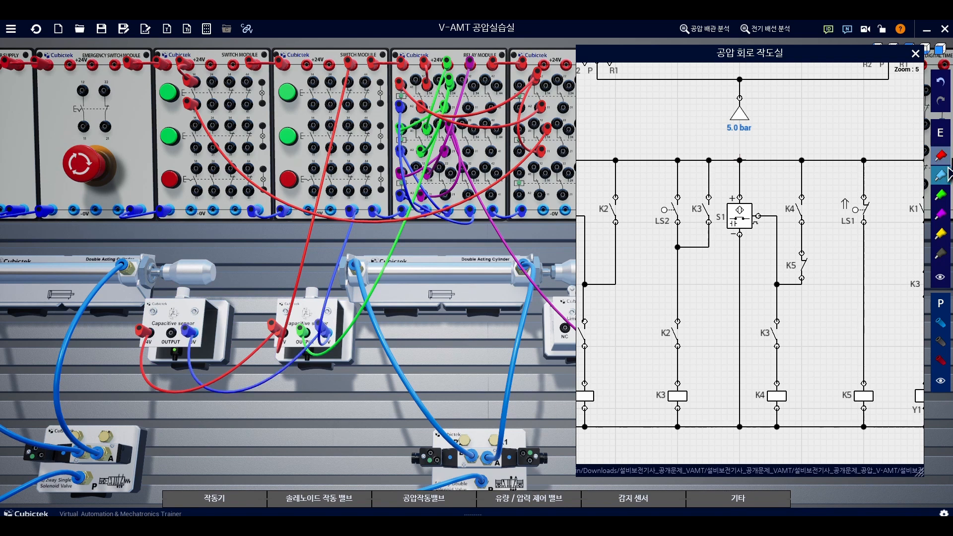
# Wire S1's output in yellow through K3's NO contact to coil K4 and on to 0V
pyautogui.click(940, 195)
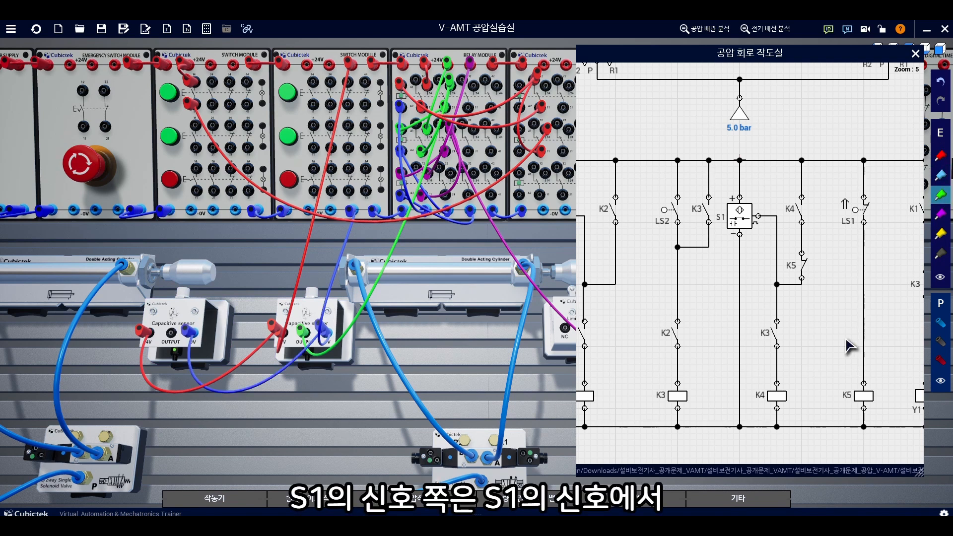
pyautogui.click(940, 233)
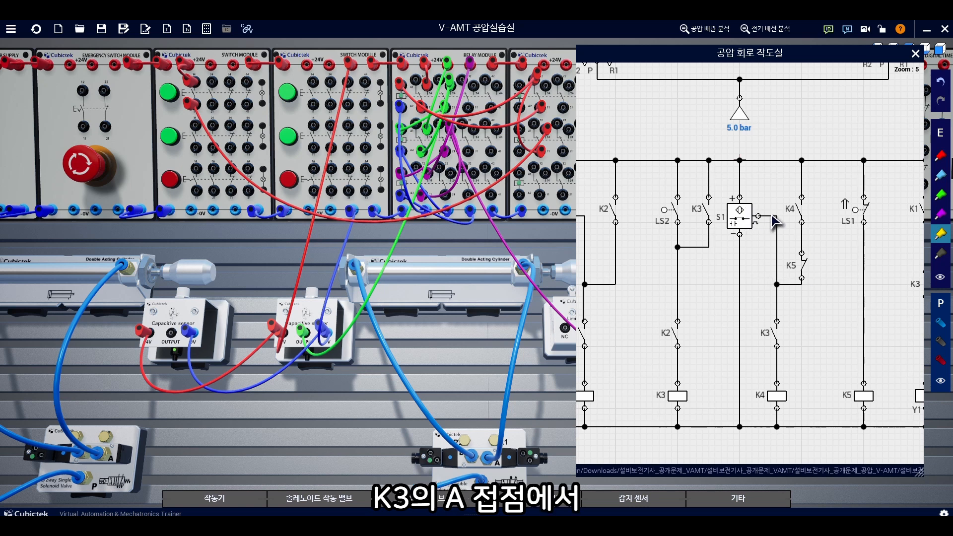
pyautogui.click(170, 331)
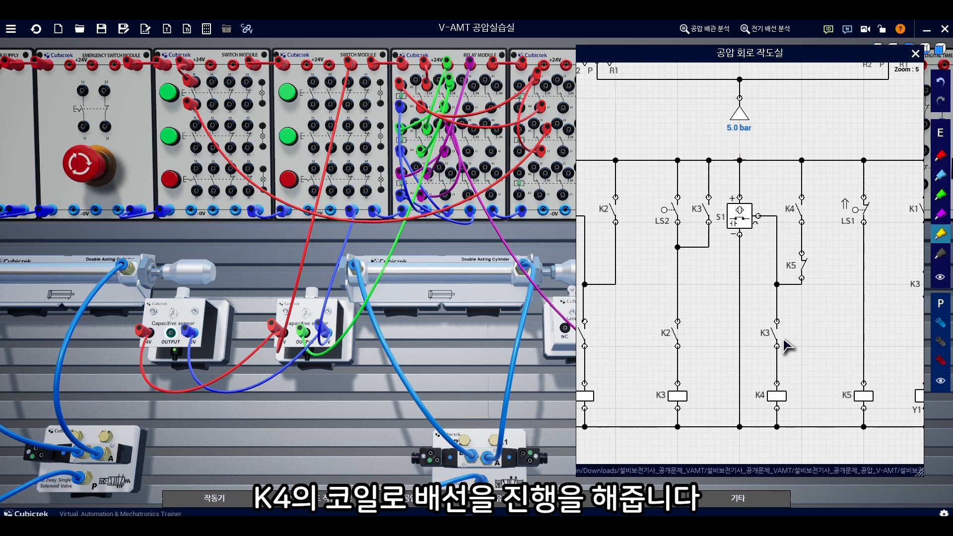
pyautogui.moveTo(413, 379); pyautogui.dragTo(329, 405)
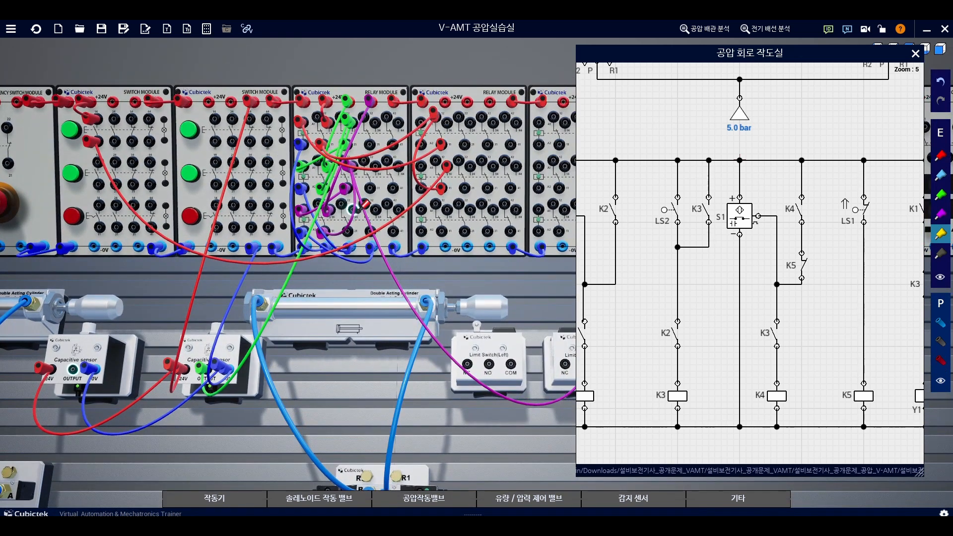
pyautogui.click(353, 208)
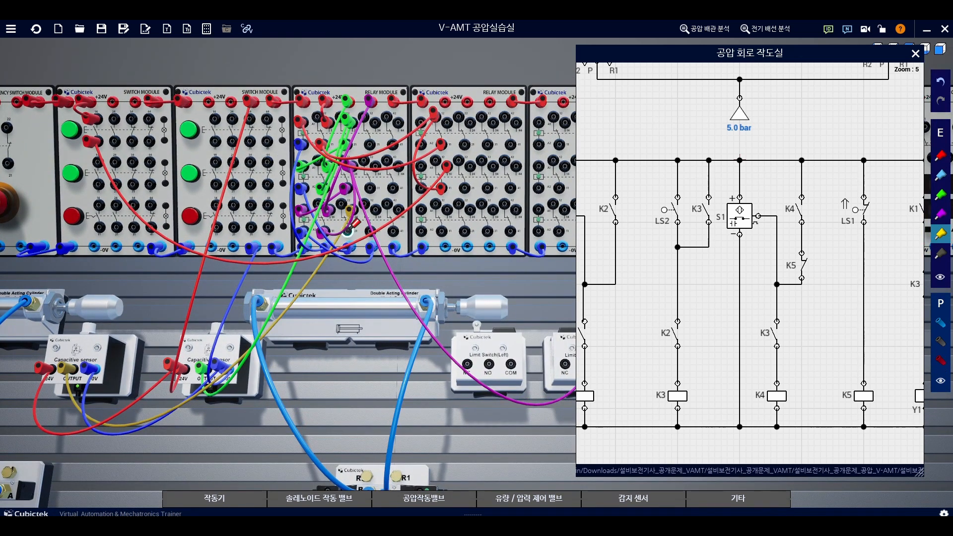
pyautogui.click(420, 120)
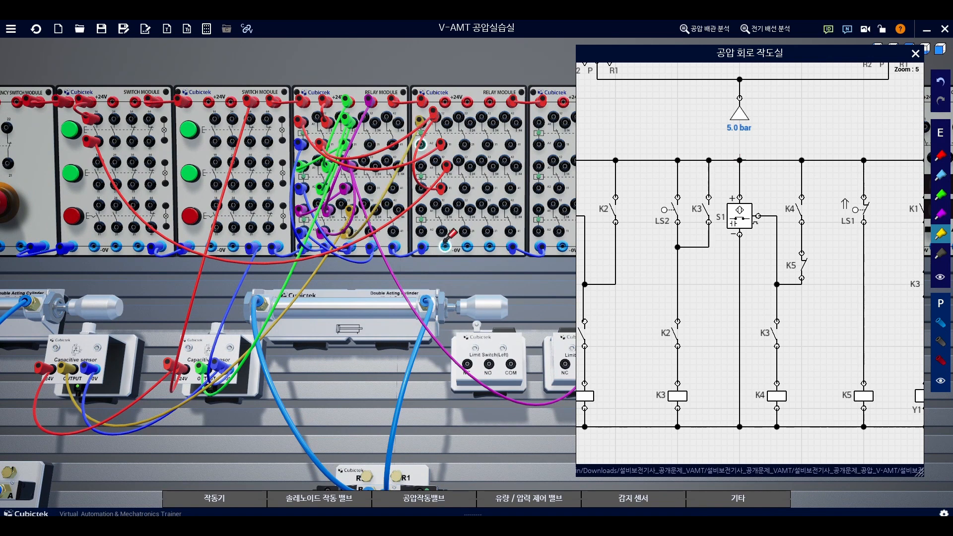
pyautogui.click(445, 246)
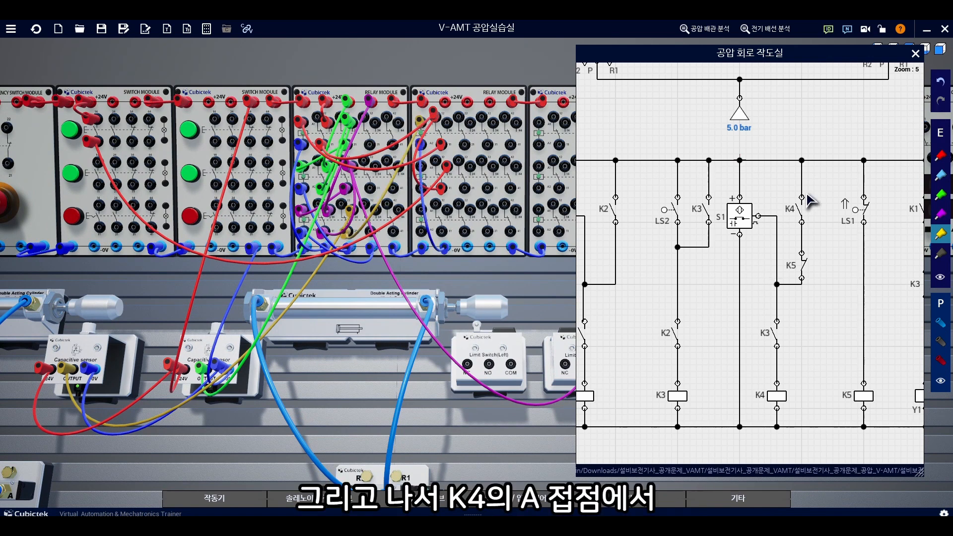
# Add K4's holding circuit in yellow from 24V through K4's NO and K5's NC contacts to the S1 signal at K3's contact
pyautogui.click(445, 102)
pyautogui.click(470, 121)
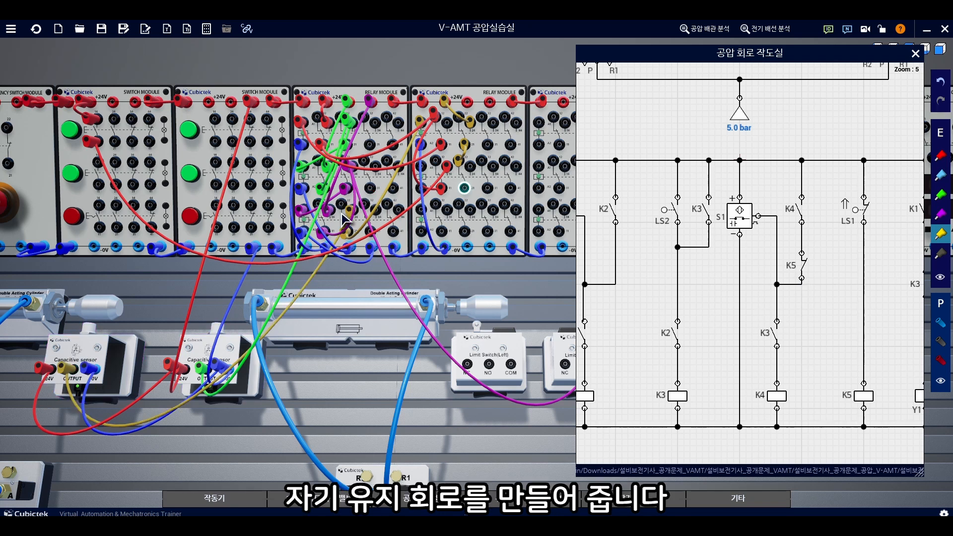
pyautogui.click(463, 188)
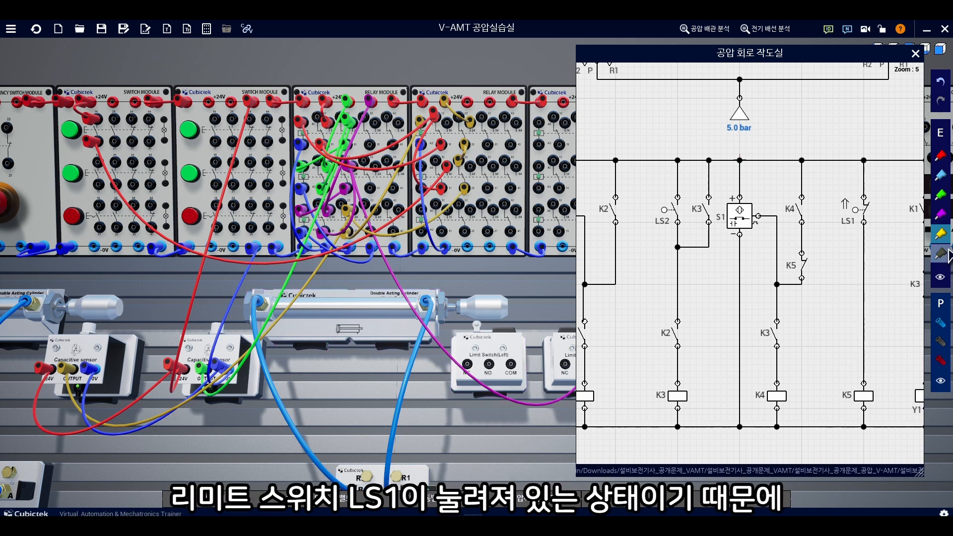
# Feed the COM terminal of left limit switch LS1 in black from the 24V-supplied COM terminal of LS2
pyautogui.moveTo(388, 410); pyautogui.dragTo(288, 394)
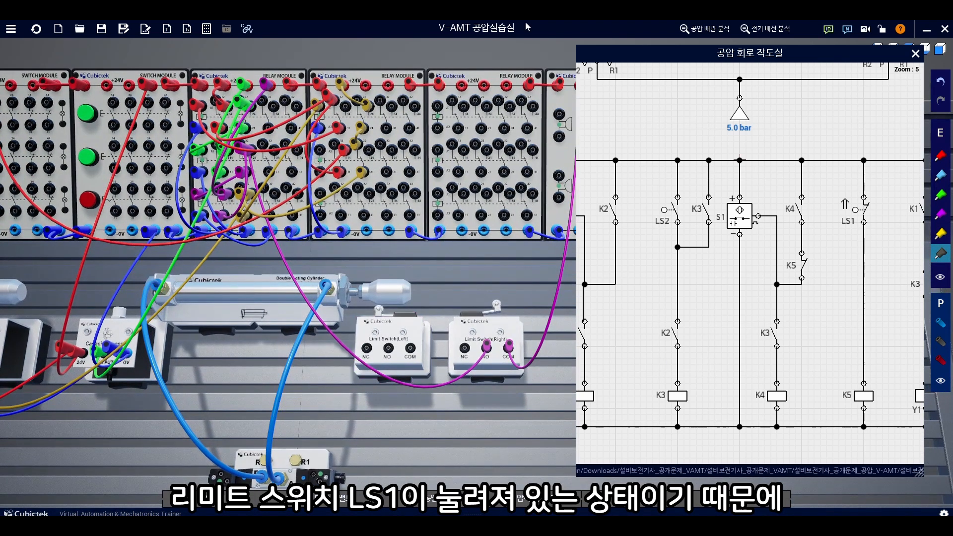
pyautogui.click(411, 346)
pyautogui.rightClick(412, 346)
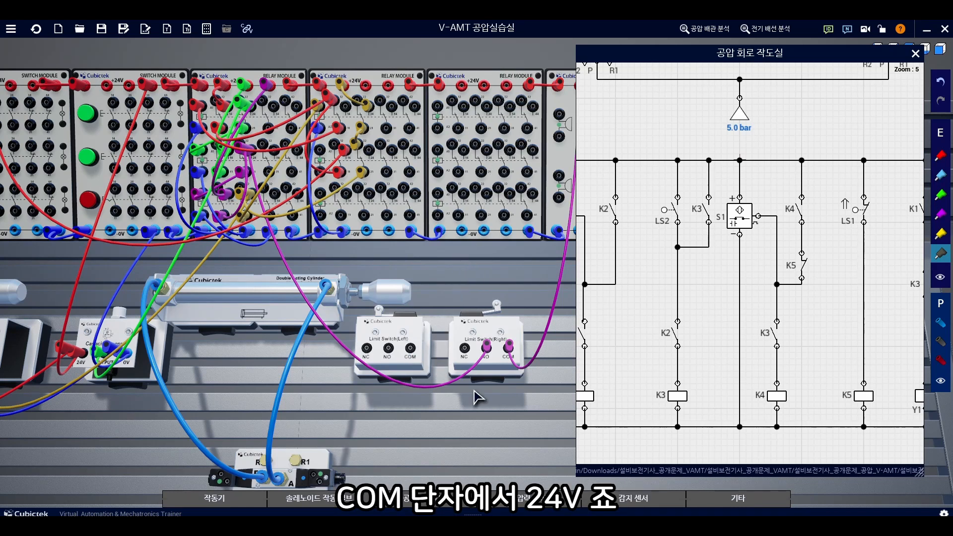
pyautogui.click(411, 346)
pyautogui.click(508, 346)
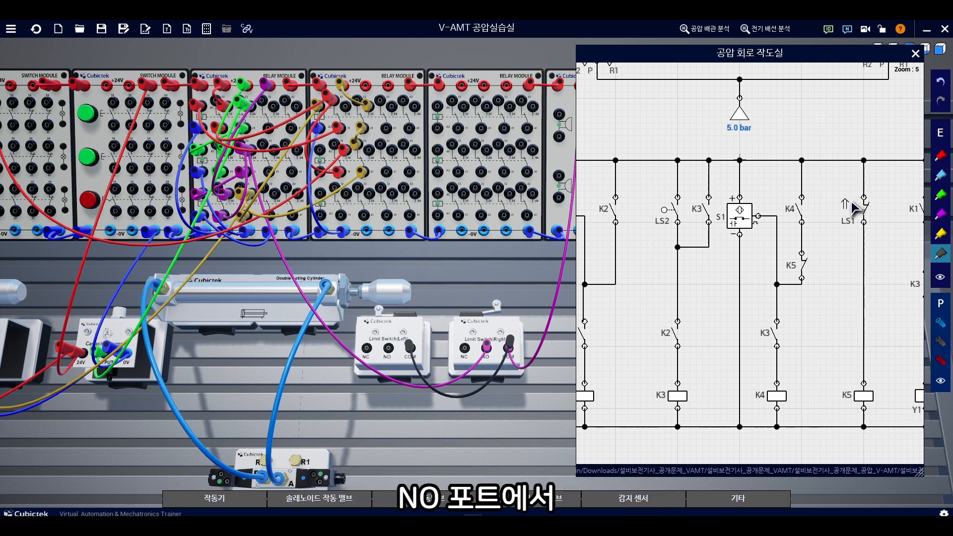
# Wire LS1's NO terminal in black to coil K5, and connect the coil's other side to 0V
pyautogui.click(388, 347)
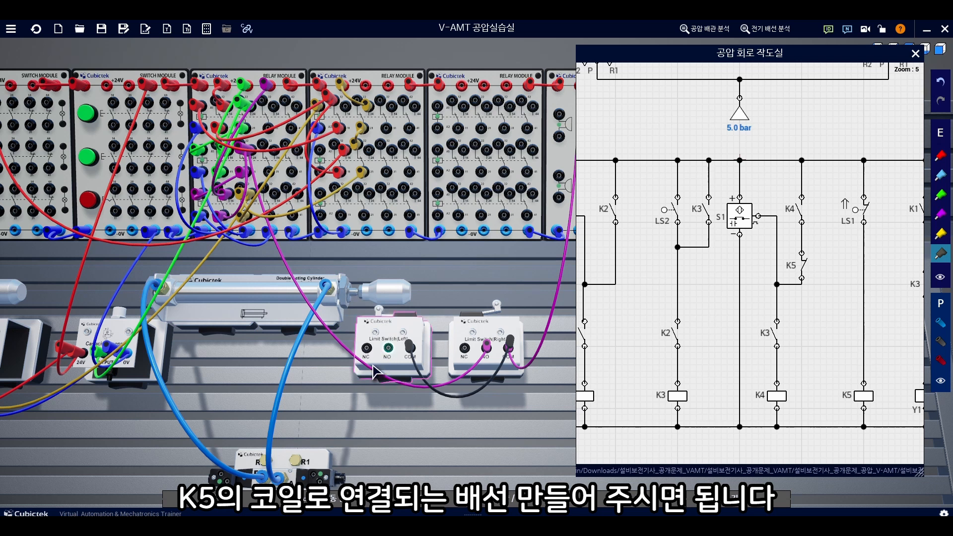
pyautogui.click(320, 149)
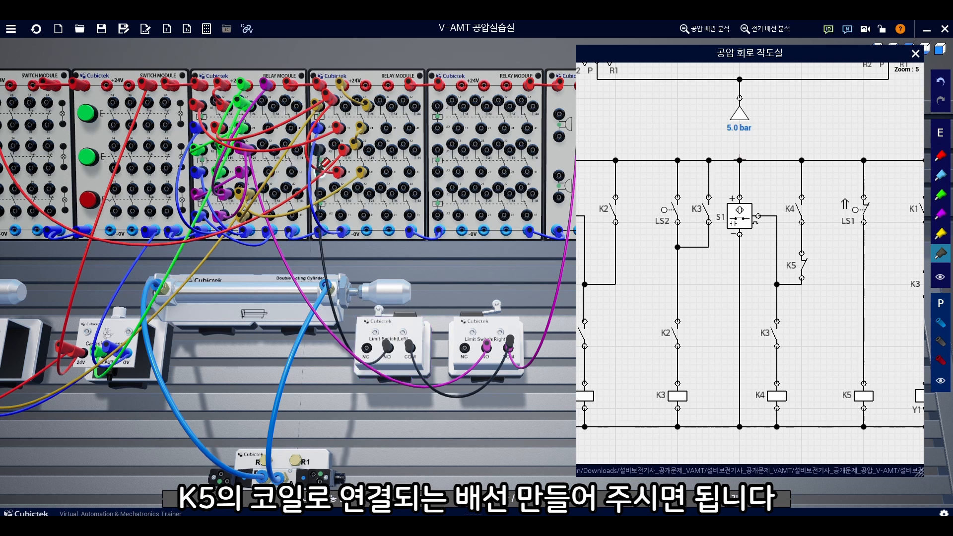
pyautogui.click(364, 231)
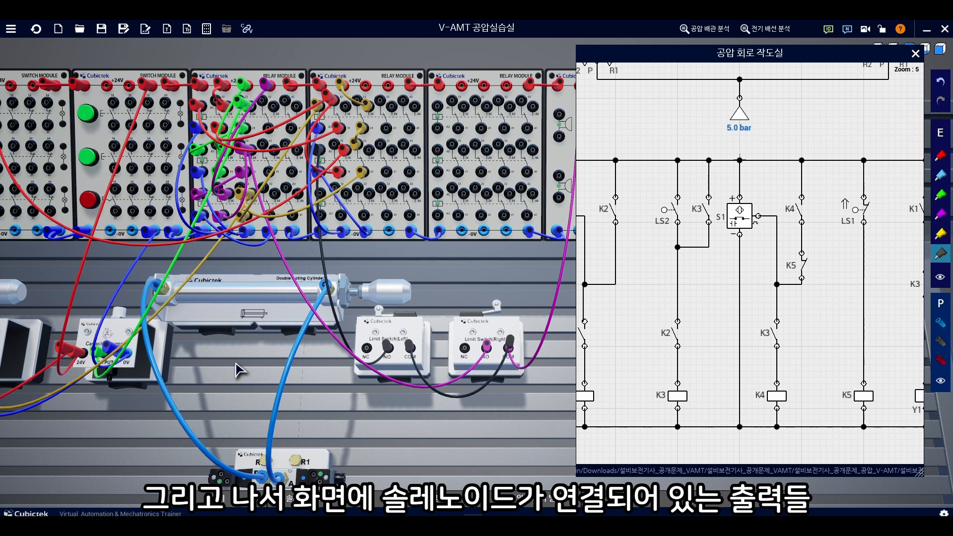
# Wire 24V in red through K1's NO contact and K3's NC contact to solenoid Y1 of the 5/2-way single solenoid valve
pyautogui.moveTo(850, 319); pyautogui.dragTo(648, 328)
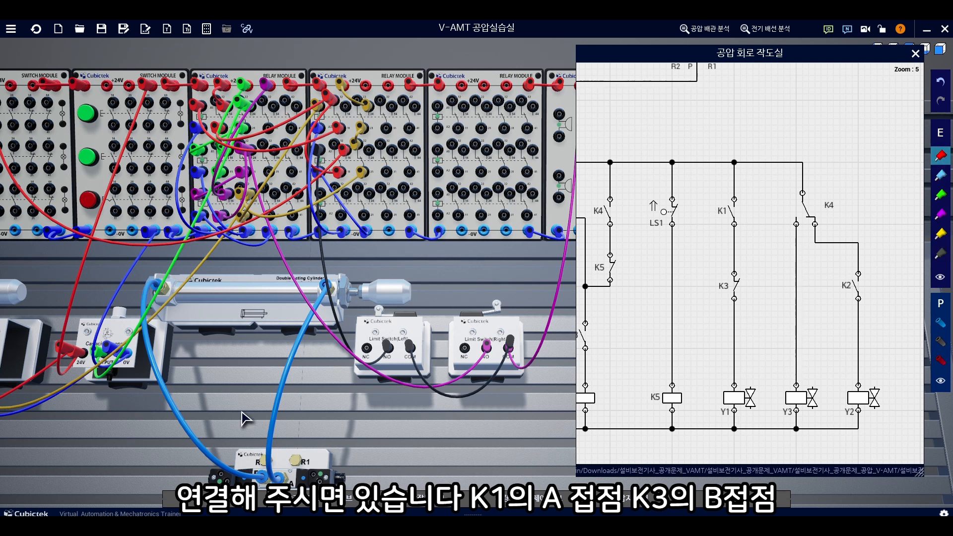
pyautogui.moveTo(151, 426); pyautogui.dragTo(176, 417)
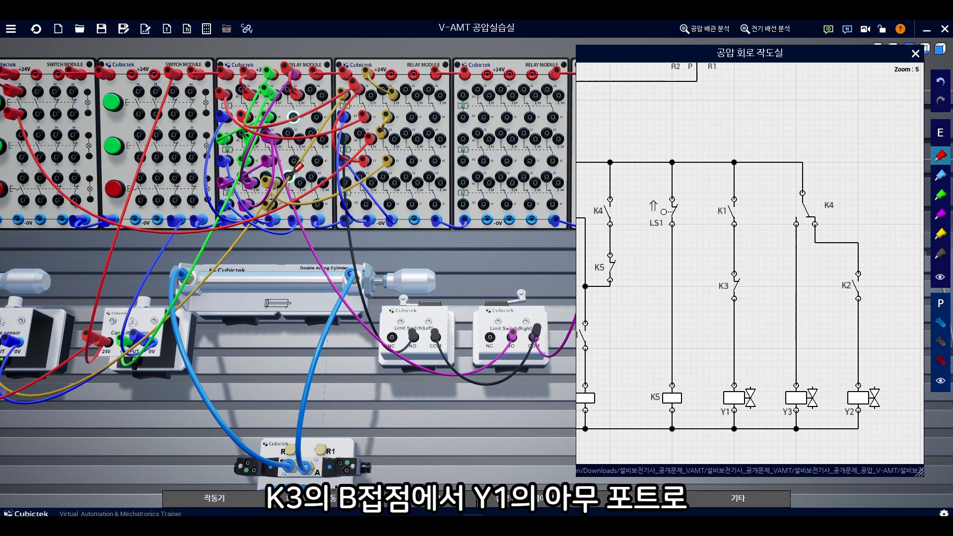
pyautogui.click(293, 117)
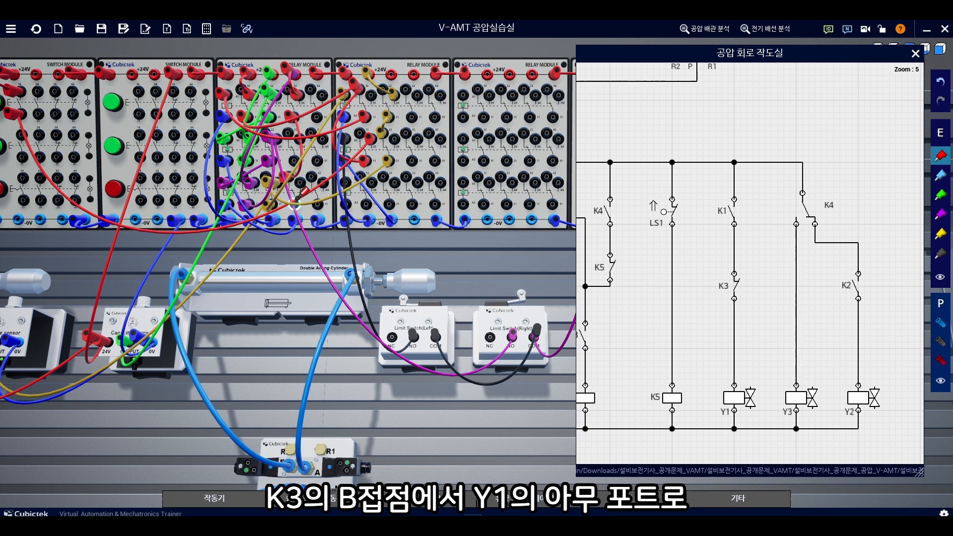
pyautogui.click(294, 204)
pyautogui.moveTo(139, 421); pyautogui.dragTo(283, 287)
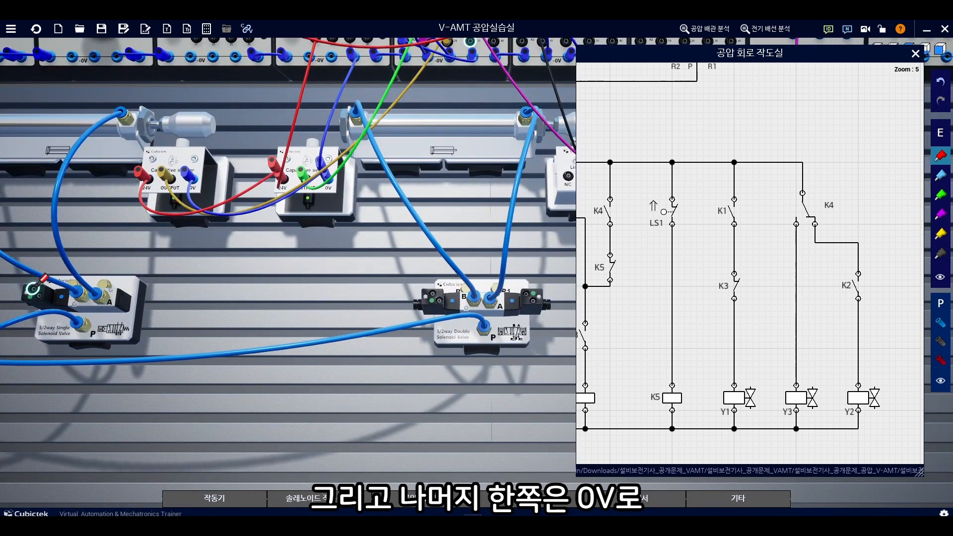
pyautogui.click(33, 288)
pyautogui.scroll(-1, 142, 294)
pyautogui.moveTo(174, 283); pyautogui.dragTo(177, 390)
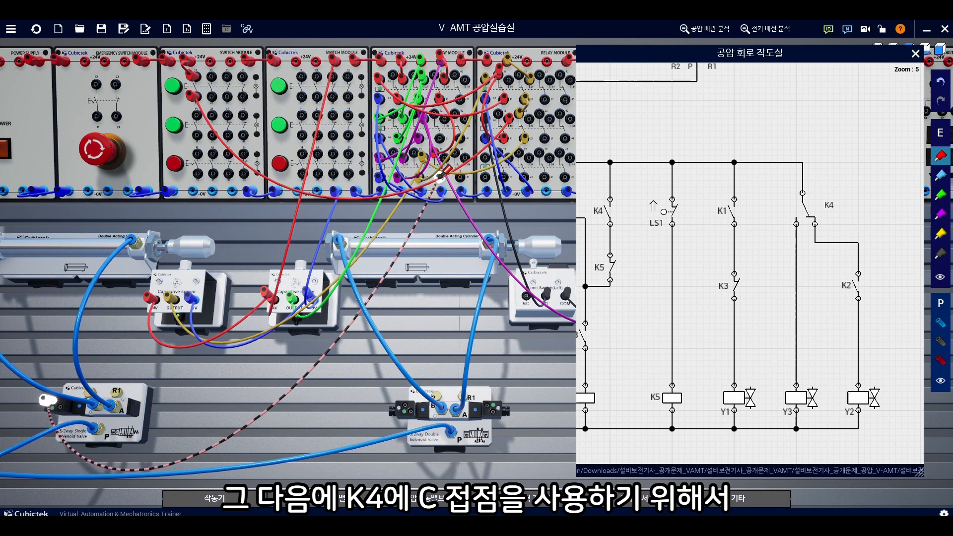
pyautogui.moveTo(438, 97); pyautogui.dragTo(439, 55)
pyautogui.click(443, 77)
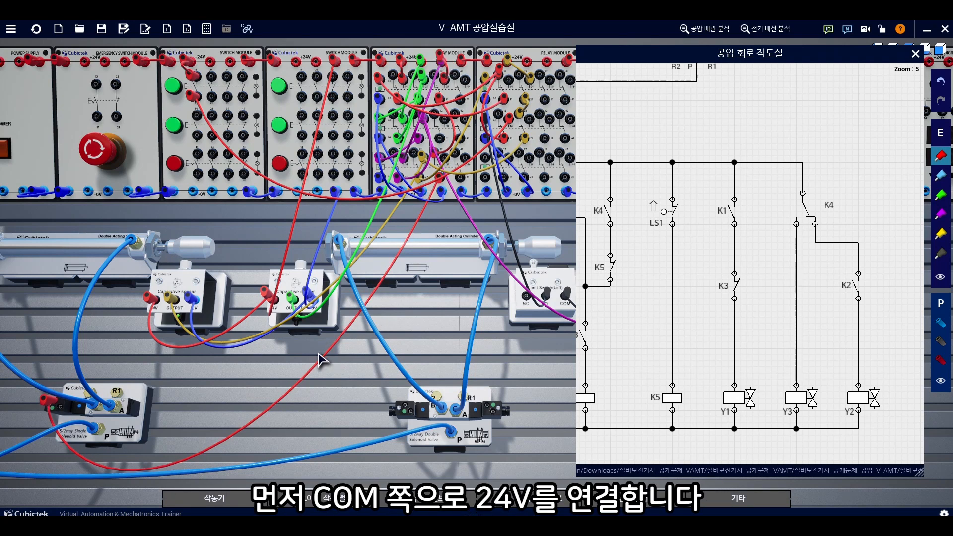
# Feed 24V in green to K4's changeover COM, and wire its NO contact to solenoid Y3 of the double solenoid valve
pyautogui.moveTo(319, 356); pyautogui.dragTo(291, 356)
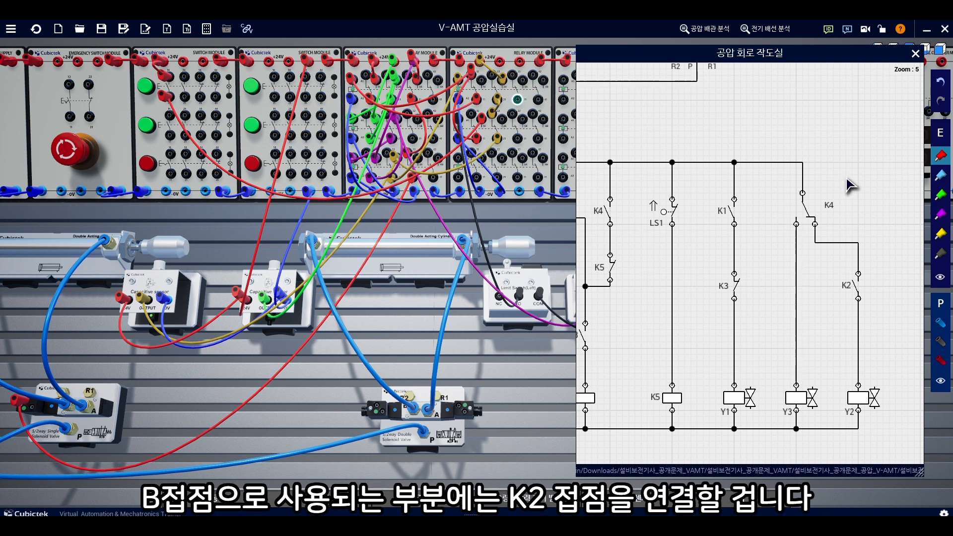
pyautogui.click(940, 195)
pyautogui.moveTo(519, 61); pyautogui.dragTo(517, 99)
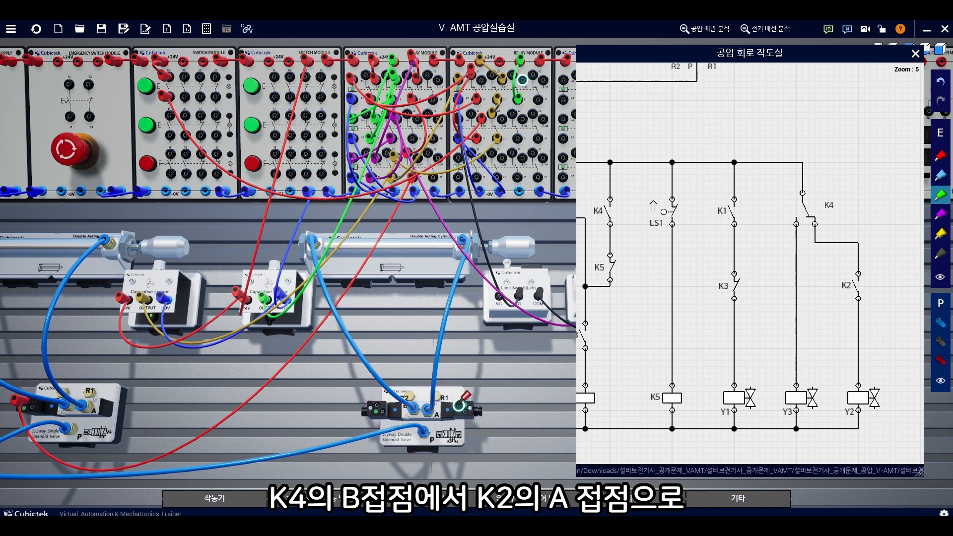
pyautogui.click(460, 406)
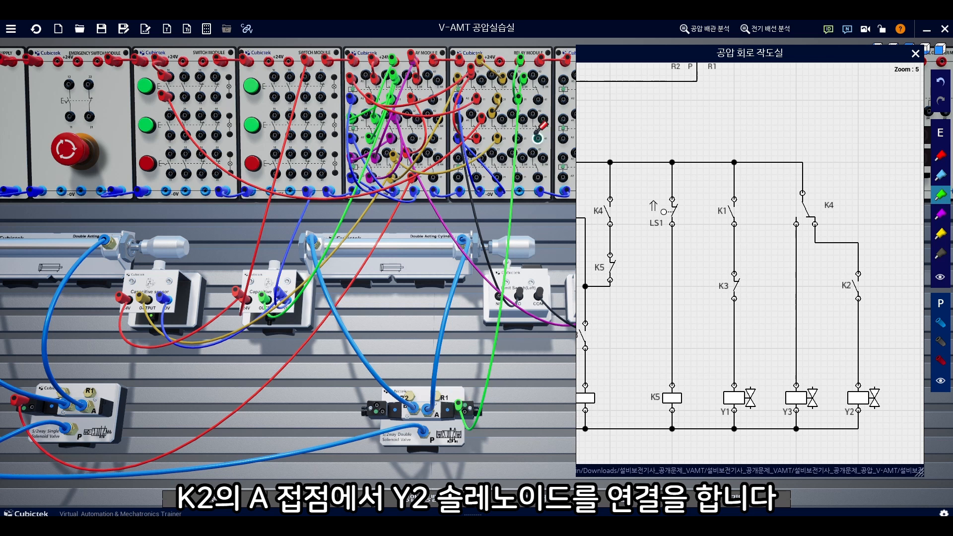
# Wire K4's NC contact in green through K2's NO contact to solenoid Y2 of the double solenoid valve
pyautogui.scroll(3, 517, 117)
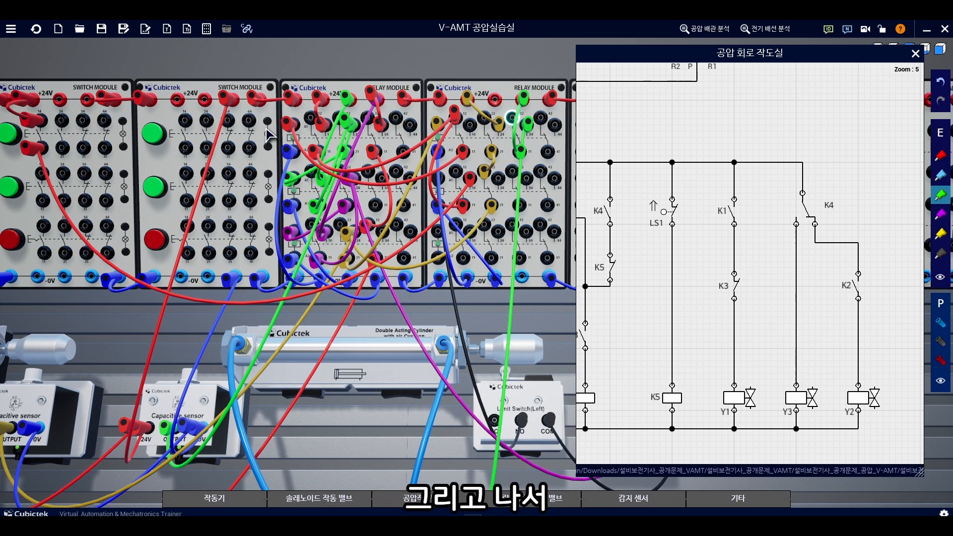
pyautogui.click(381, 175)
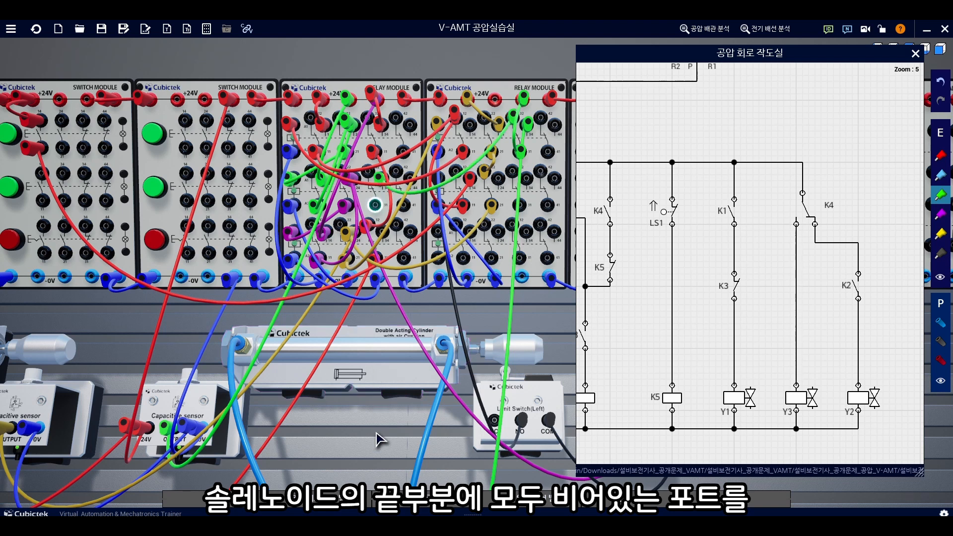
pyautogui.scroll(-2, 380, 433)
pyautogui.click(412, 419)
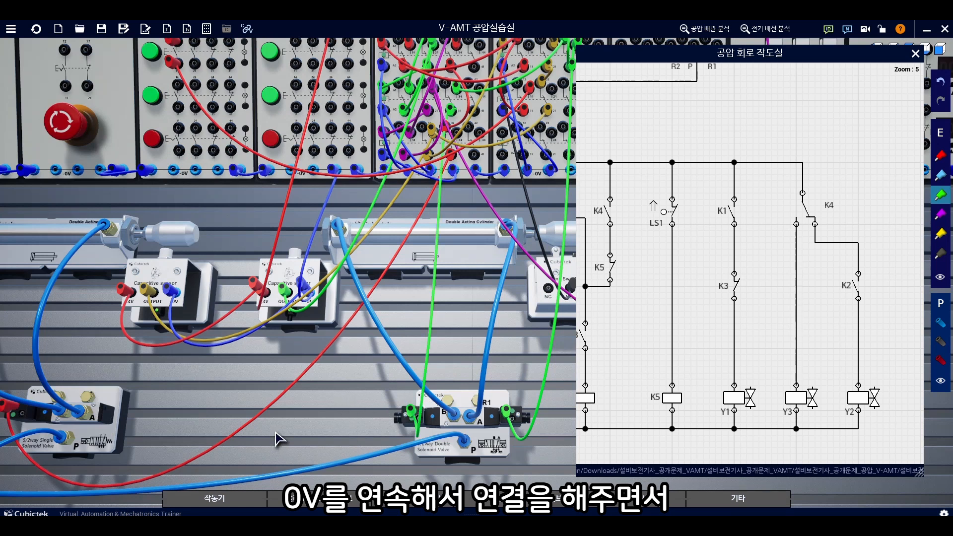
# Daisy-chain the free terminals of solenoids Y3, Y2 and Y1 in blue and connect them to 0V on the emergency switch module
pyautogui.click(947, 179)
pyautogui.scroll(-2, 185, 404)
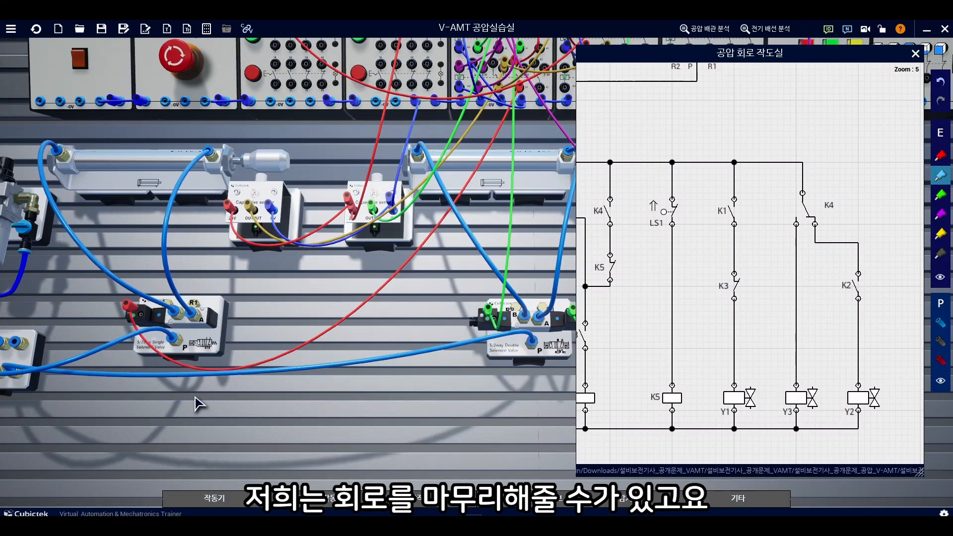
pyautogui.scroll(1, 239, 400)
pyautogui.click(489, 344)
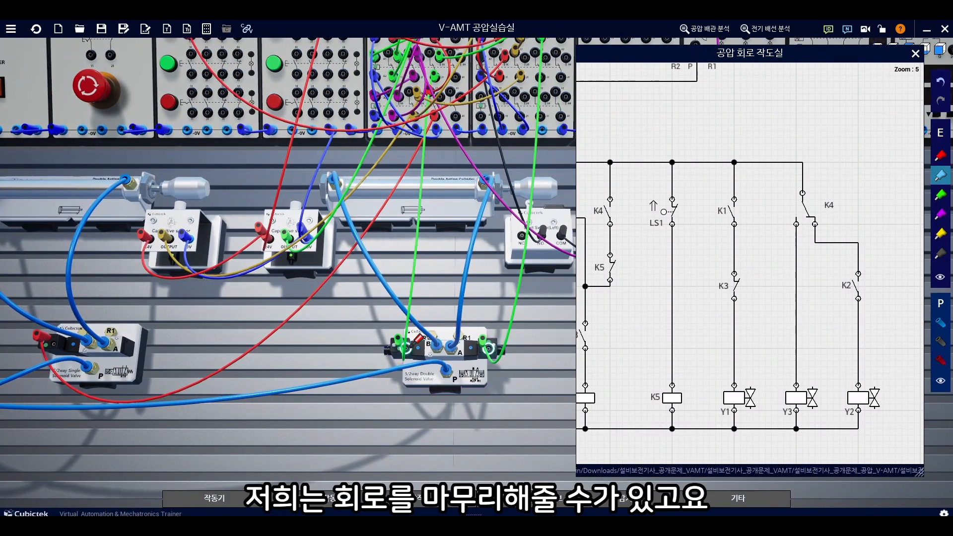
pyautogui.click(402, 346)
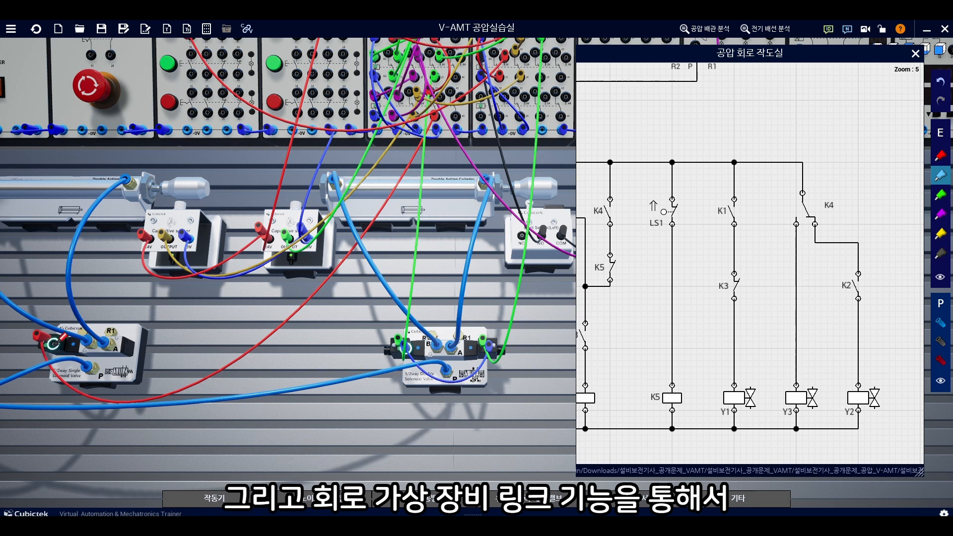
pyautogui.click(47, 342)
pyautogui.click(81, 129)
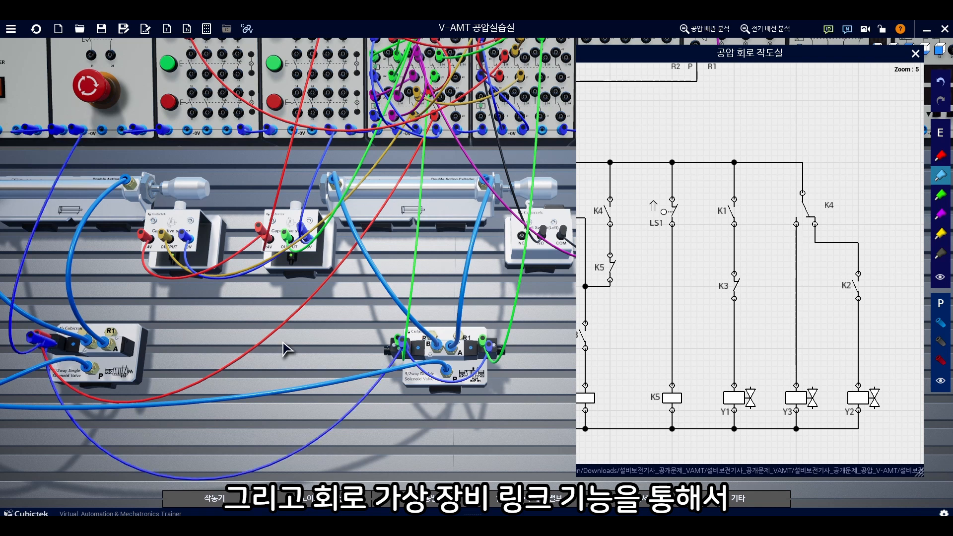
# Link the 2D circuit drawing with the virtual equipment to check the wiring and piping, and close the status report
pyautogui.scroll(-2, 288, 354)
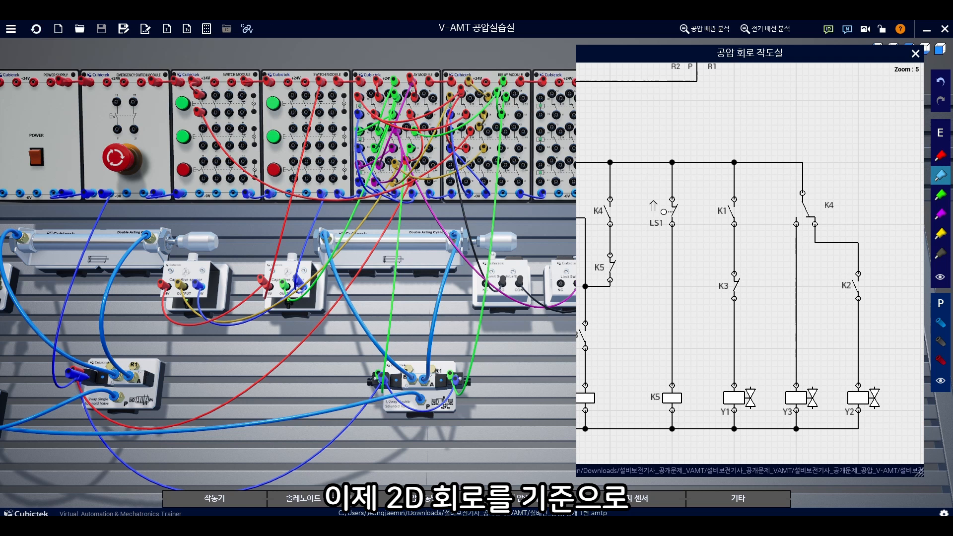
pyautogui.click(247, 28)
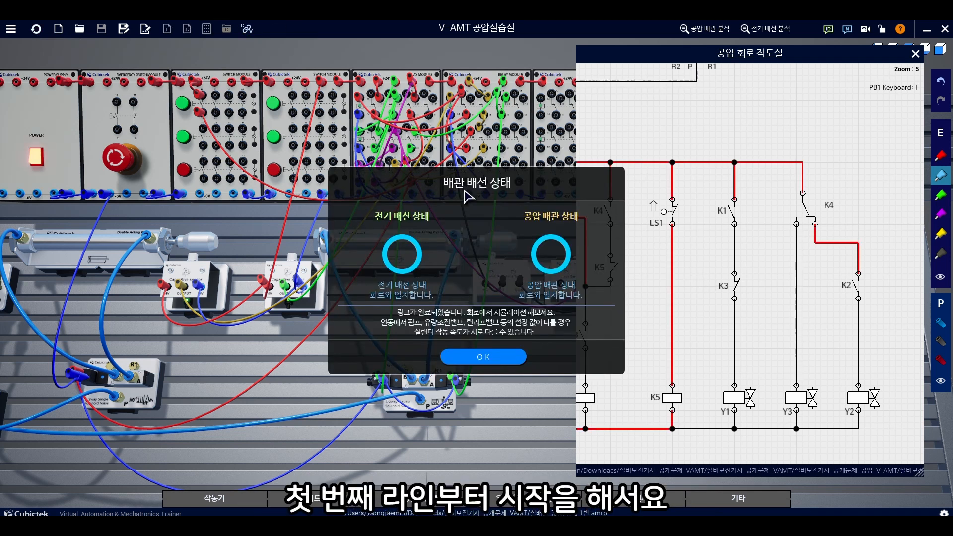
pyautogui.moveTo(464, 193); pyautogui.dragTo(274, 270)
pyautogui.moveTo(644, 299); pyautogui.dragTo(772, 345)
pyautogui.scroll(-1, 647, 302)
pyautogui.click(290, 438)
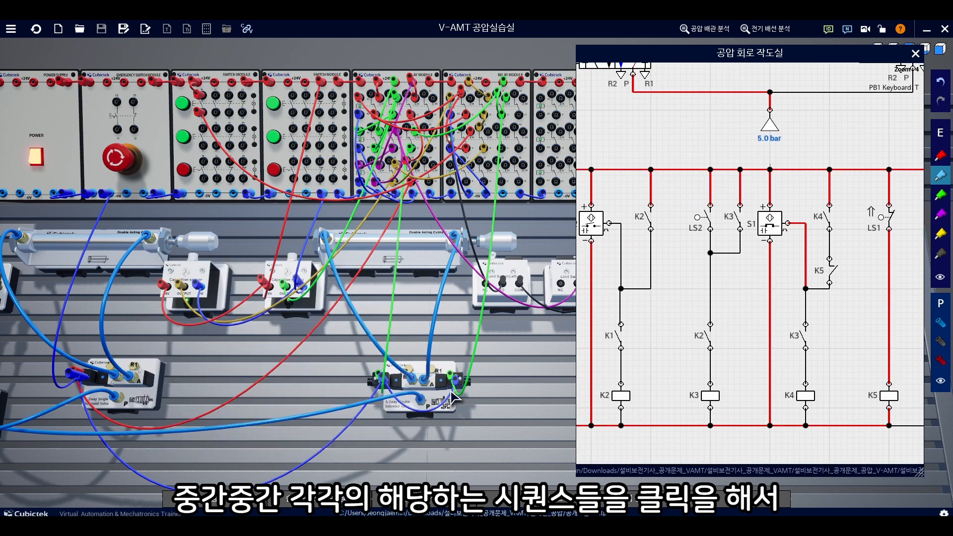
# Select the PB1–K5–K4–K1 rung in the drawing to highlight its wiring on the equipment
pyautogui.moveTo(624, 319); pyautogui.dragTo(719, 312)
pyautogui.click(646, 241)
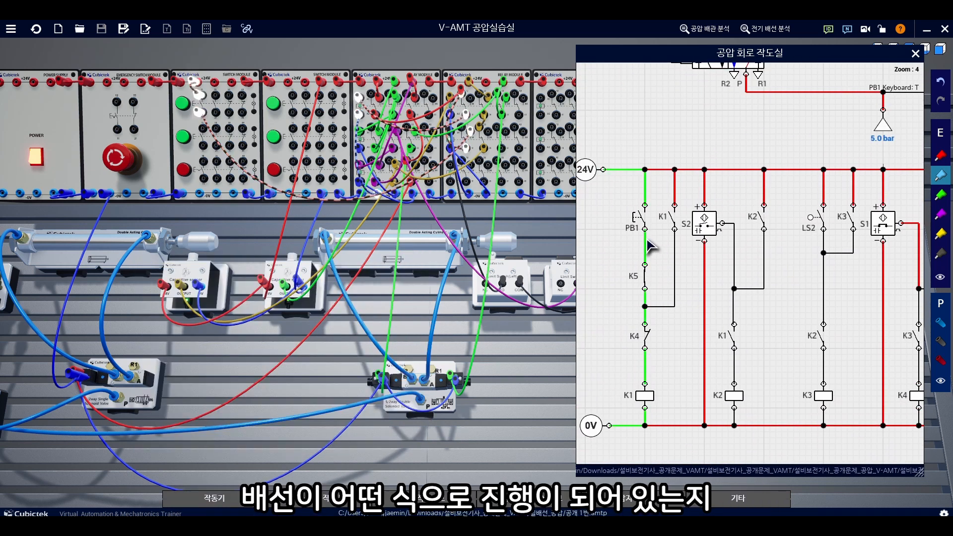
# Highlight K1's holding branch, sensor S2's supply and both branches feeding relay K2 to compare their wiring on the equipment
pyautogui.click(666, 244)
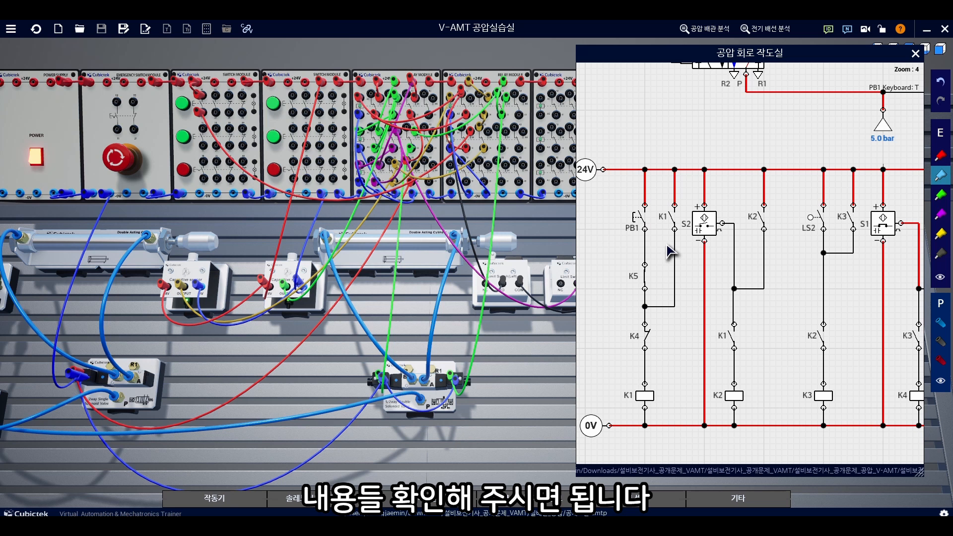
pyautogui.click(674, 245)
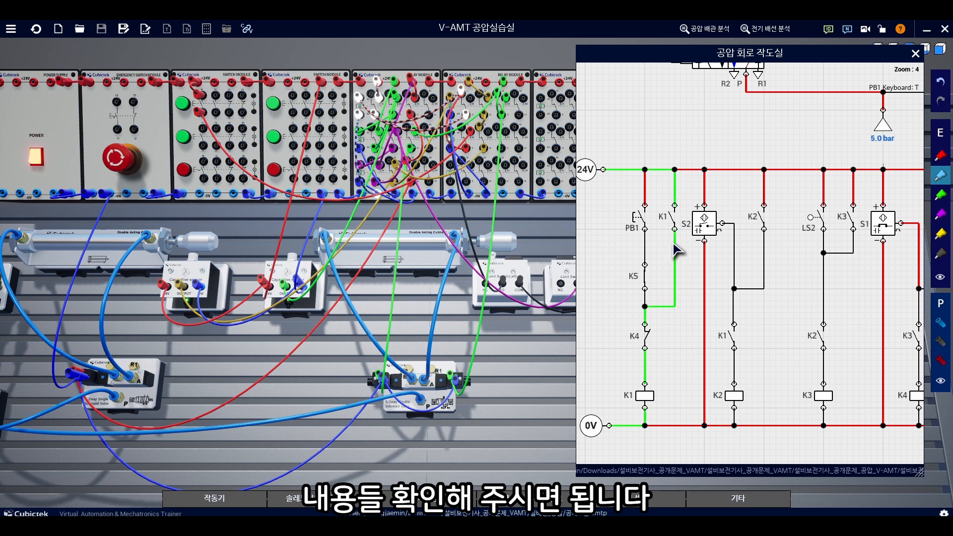
pyautogui.click(704, 257)
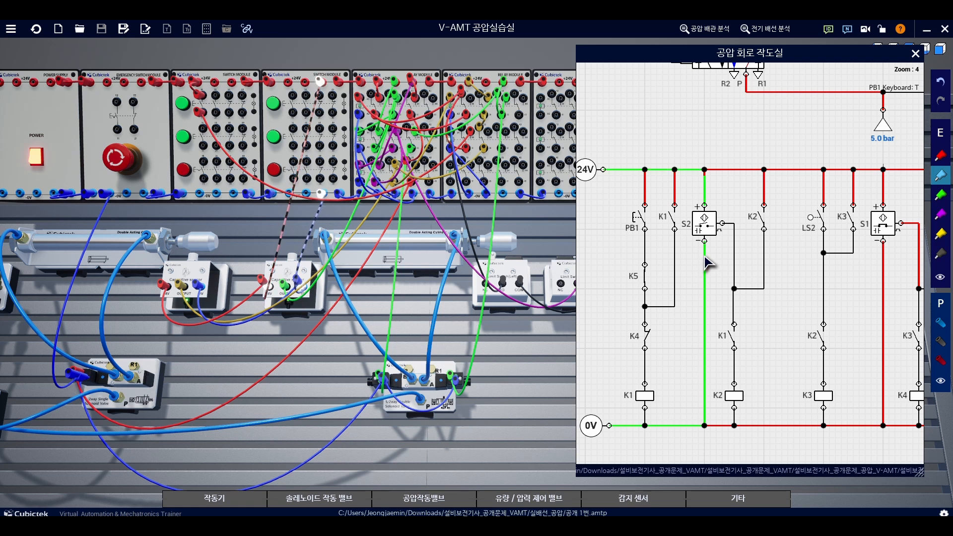
pyautogui.click(734, 261)
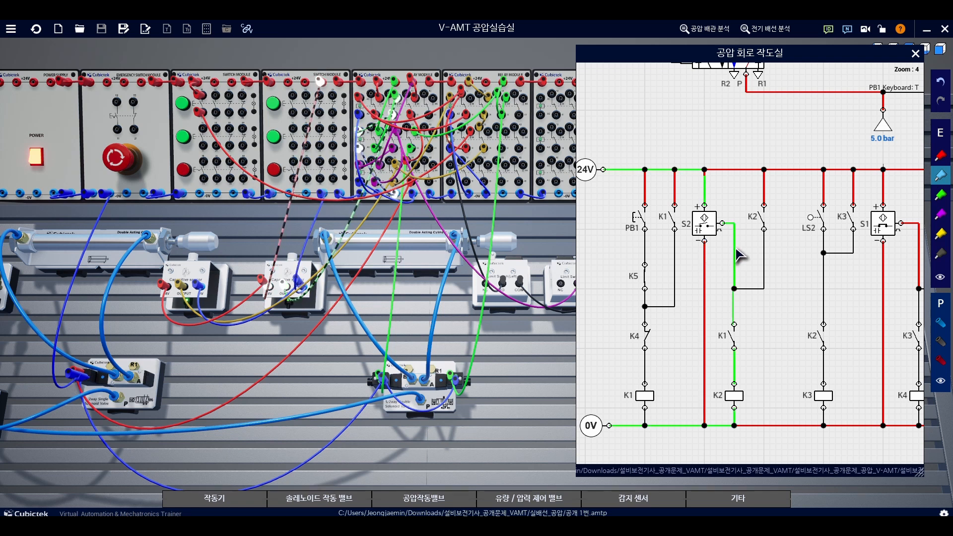
pyautogui.click(763, 299)
pyautogui.click(763, 298)
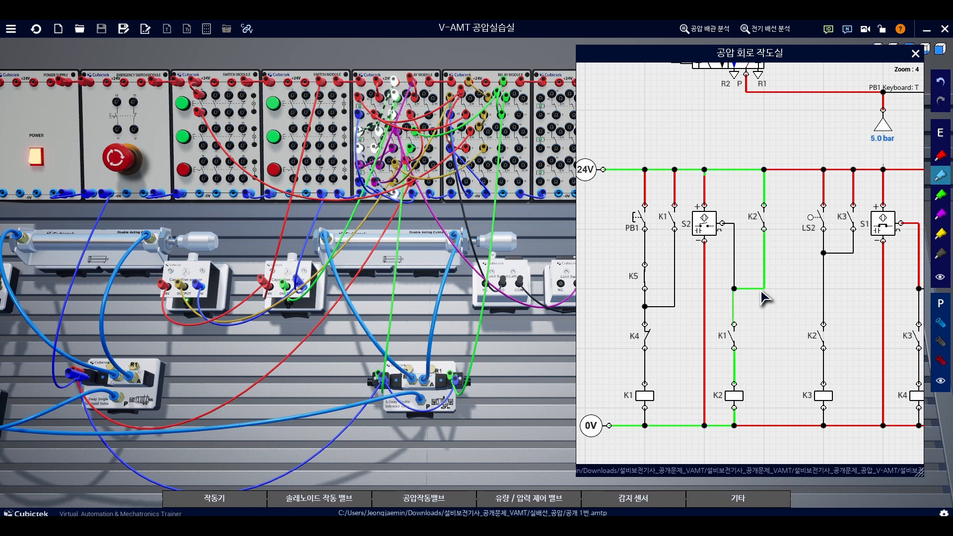
pyautogui.click(762, 291)
# Highlight relay K3's LS2 rung and its K3 holding branch to check their wiring around the limit switches
pyautogui.moveTo(458, 348); pyautogui.dragTo(373, 358)
pyautogui.click(823, 244)
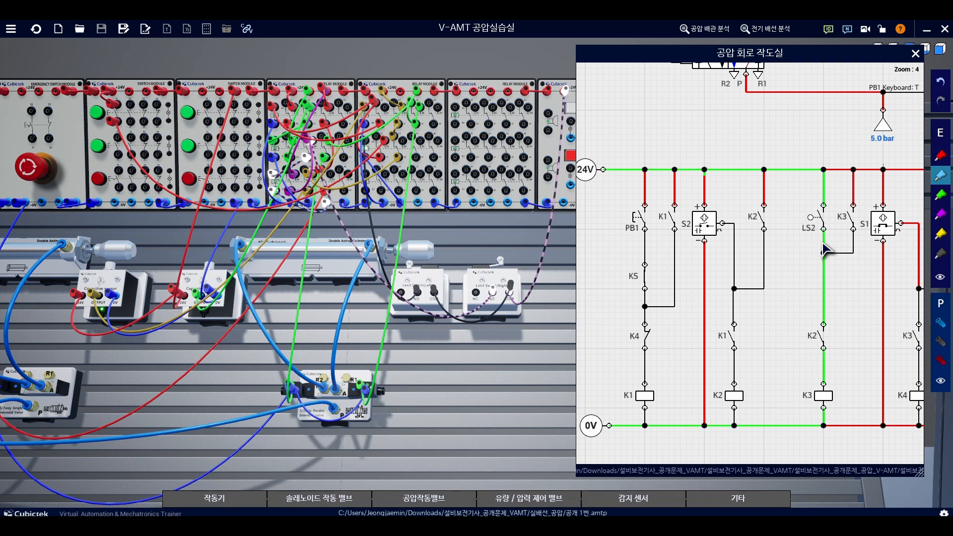
pyautogui.moveTo(794, 276); pyautogui.dragTo(723, 300)
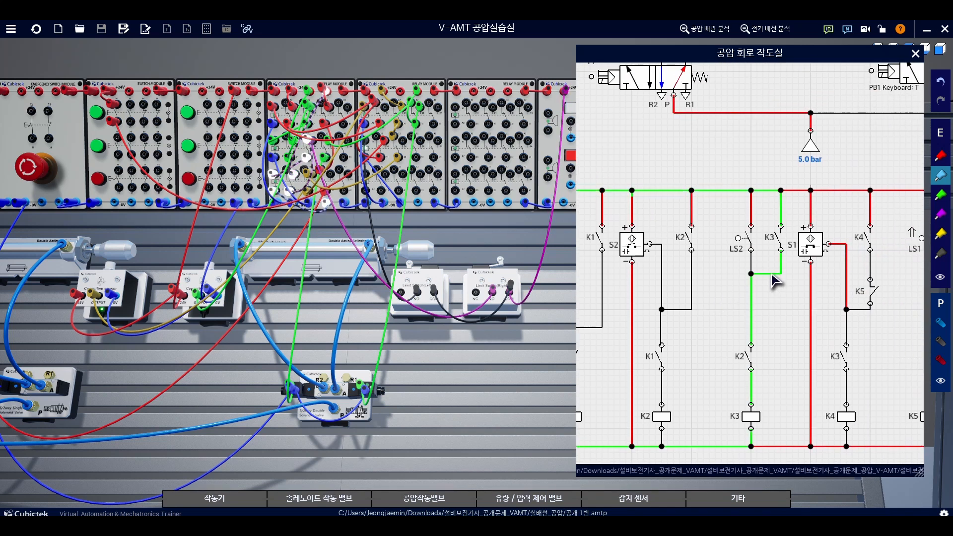
pyautogui.click(794, 281)
# Highlight sensor S1's supply and relay K4's S1 and K4–K5 branches to check their wiring, and clear the selection
pyautogui.click(811, 286)
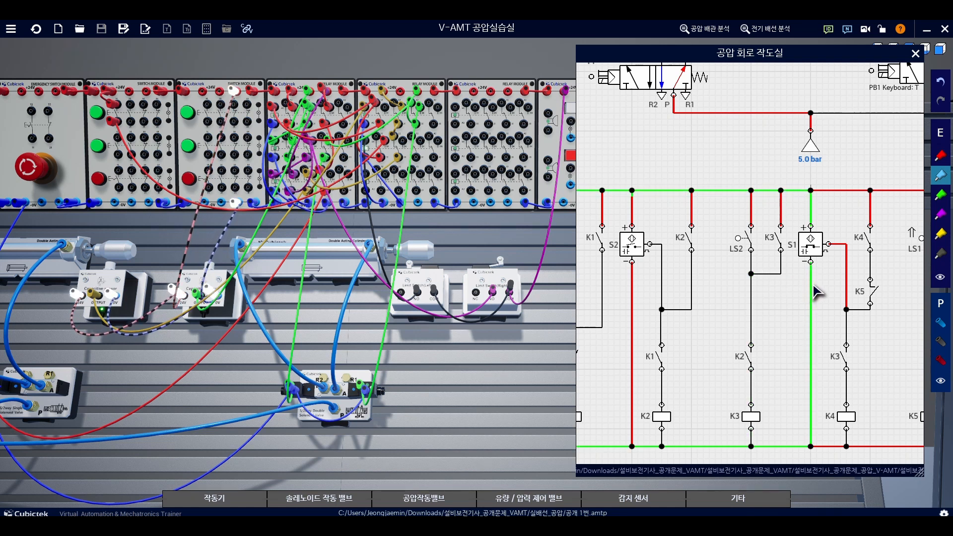
pyautogui.click(846, 327)
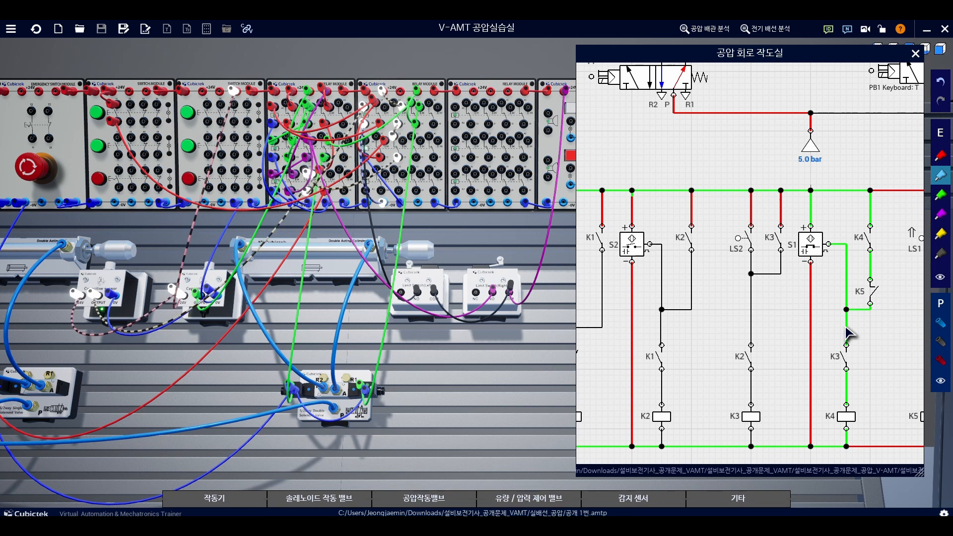
pyautogui.click(858, 310)
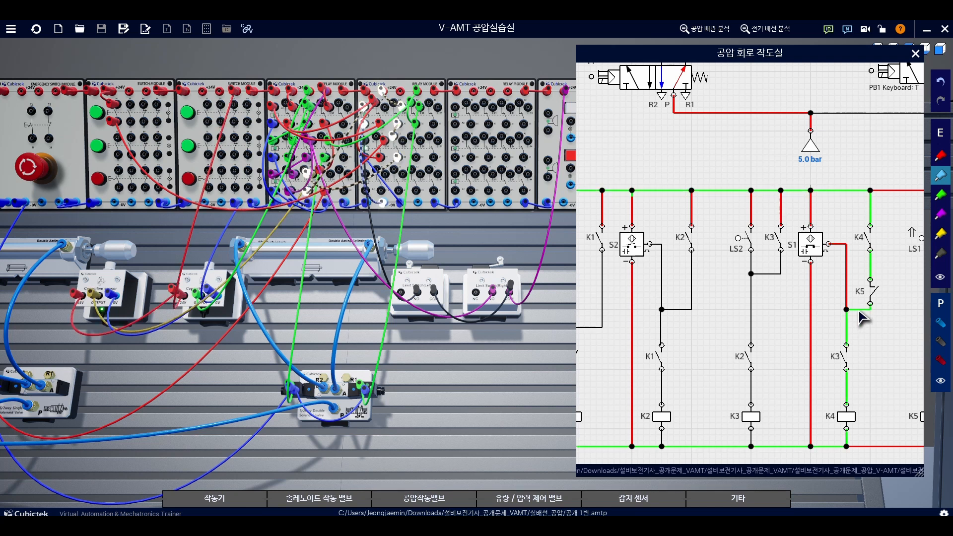
pyautogui.click(904, 350)
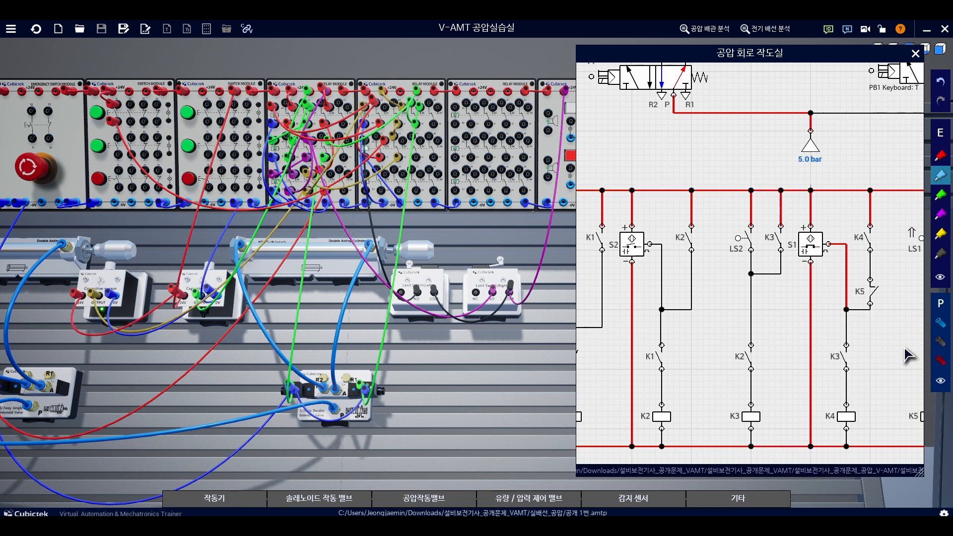
# Highlight the LS1–K5 rung and the Y1, Y3 and Y2 solenoid rungs one by one to check their wiring
pyautogui.moveTo(894, 348); pyautogui.dragTo(647, 303)
pyautogui.moveTo(724, 300); pyautogui.dragTo(704, 299)
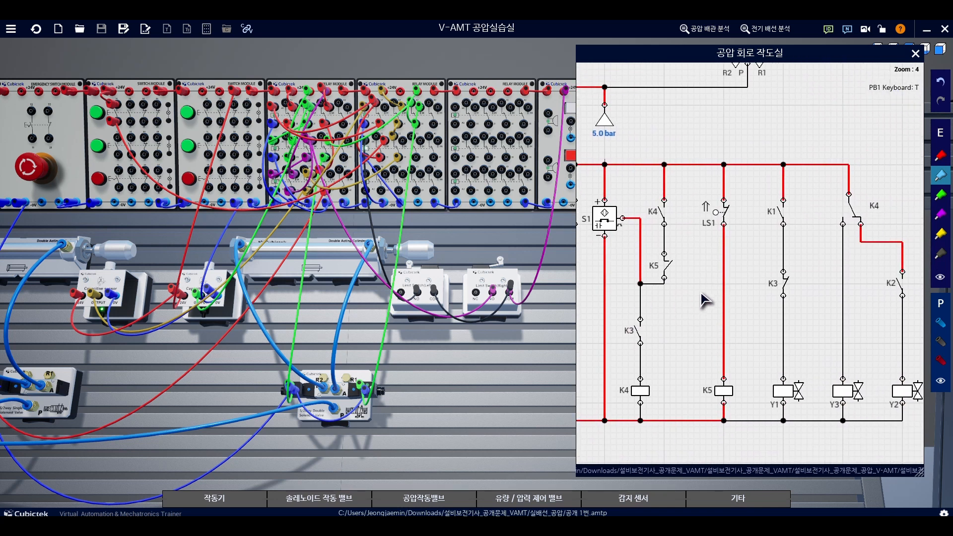
pyautogui.click(725, 281)
pyautogui.click(725, 281)
pyautogui.click(783, 244)
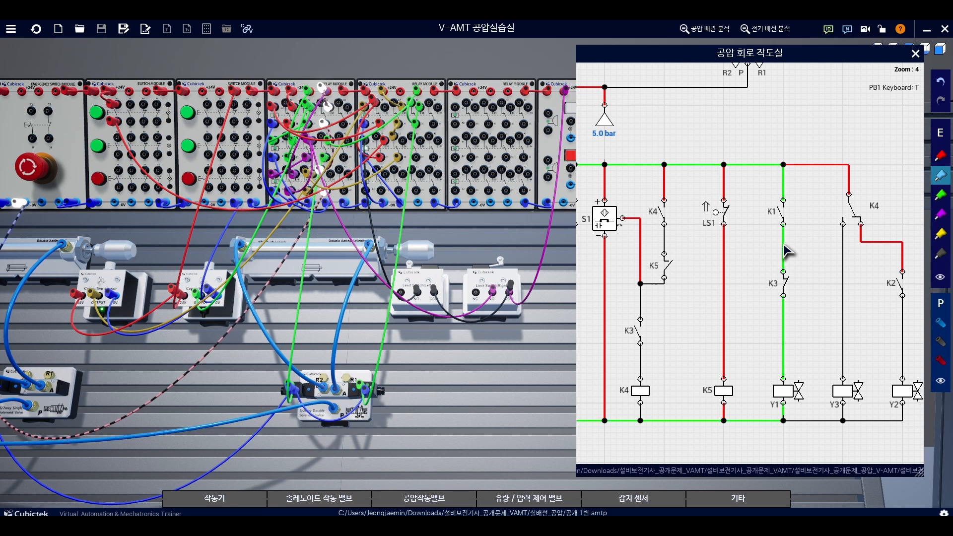
pyautogui.click(783, 244)
pyautogui.click(843, 246)
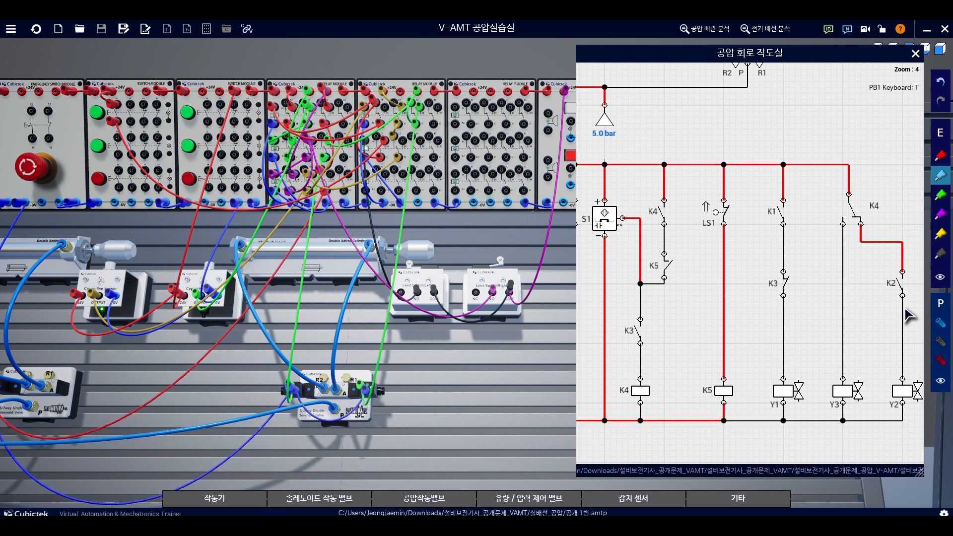
pyautogui.click(902, 322)
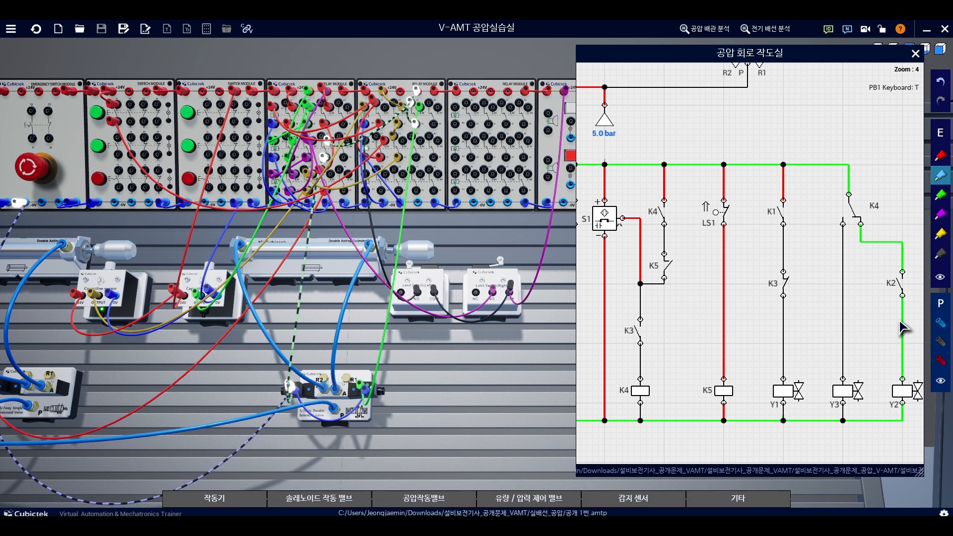
# Operate PB1 in the linked drawing to run the basic operation on the virtual equipment
pyautogui.scroll(-1, 178, 344)
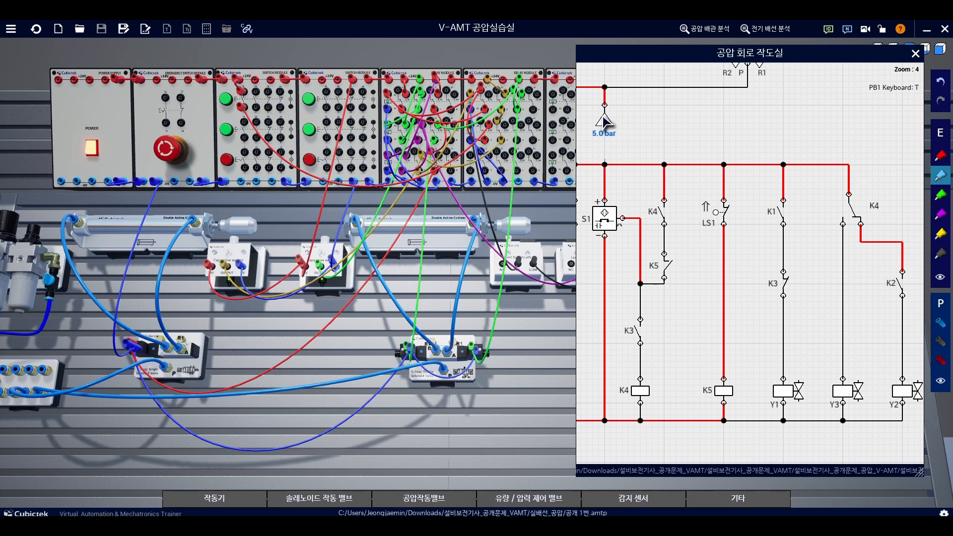
pyautogui.scroll(-3, 655, 255)
pyautogui.moveTo(644, 195); pyautogui.dragTo(740, 291)
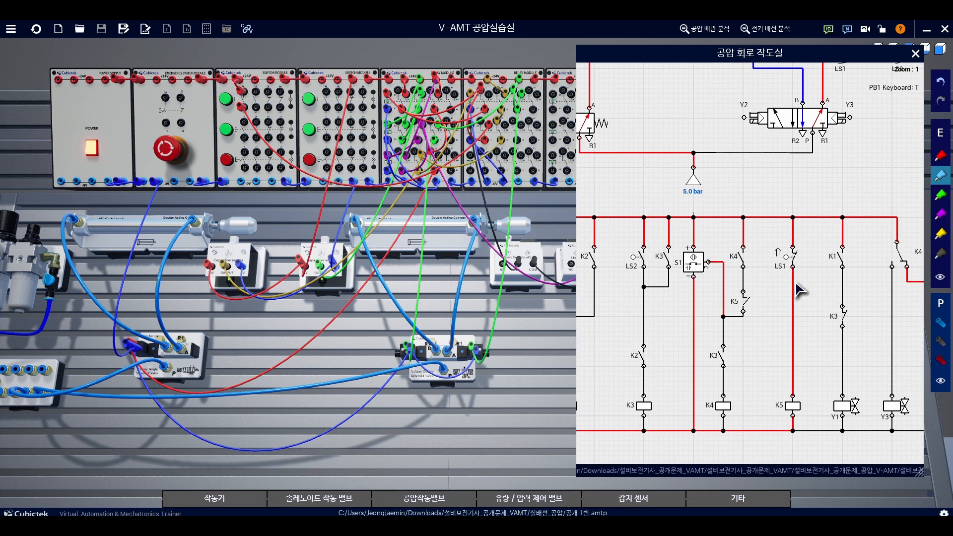
pyautogui.moveTo(638, 192); pyautogui.dragTo(749, 210)
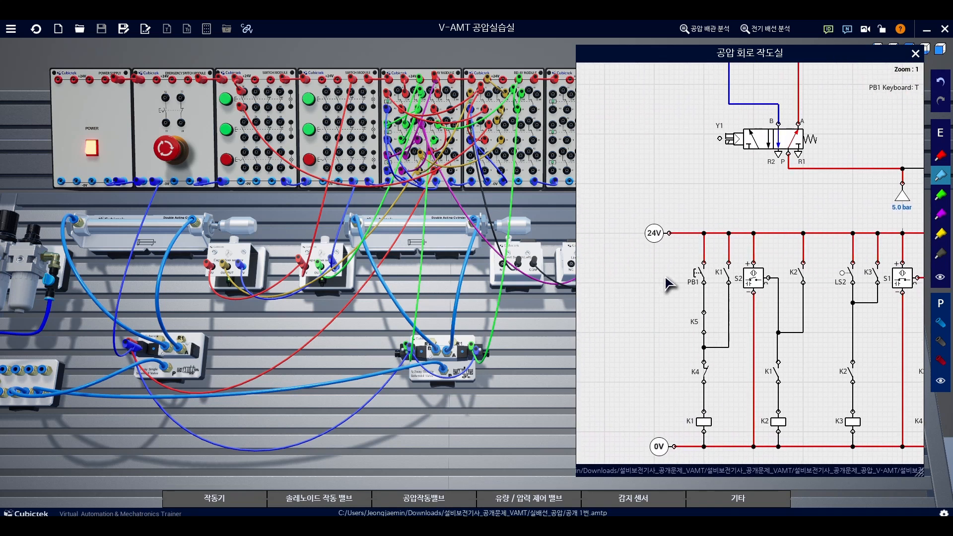
pyautogui.click(699, 275)
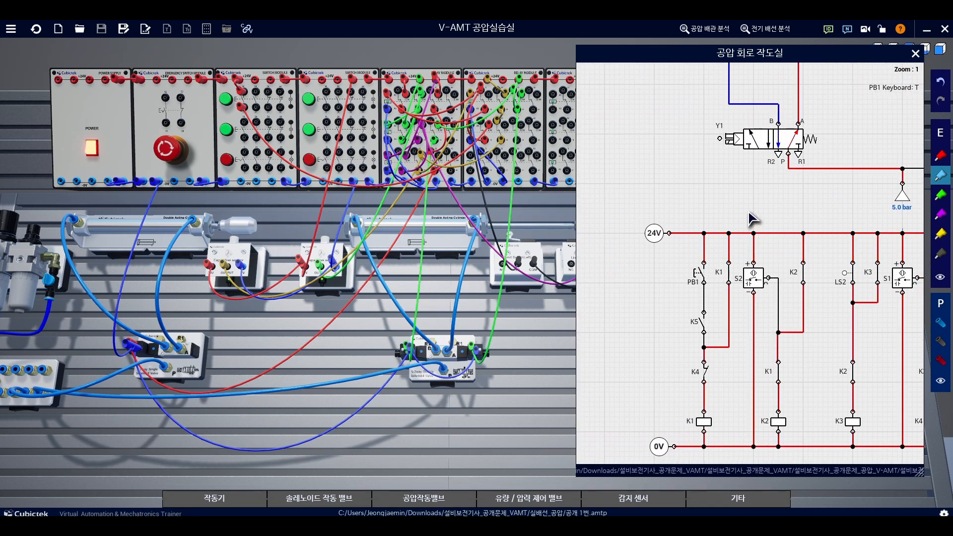
pyautogui.scroll(-5, 758, 218)
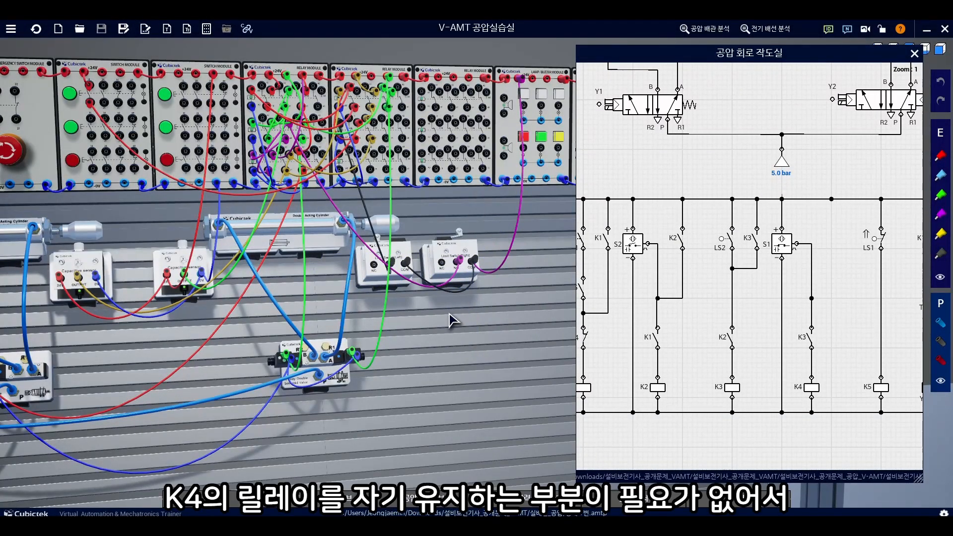
# Remove the yellow wiring of relay K4's self-holding branch through the K4 and K5 contacts, matching the modified drawing
pyautogui.moveTo(437, 290); pyautogui.dragTo(236, 429)
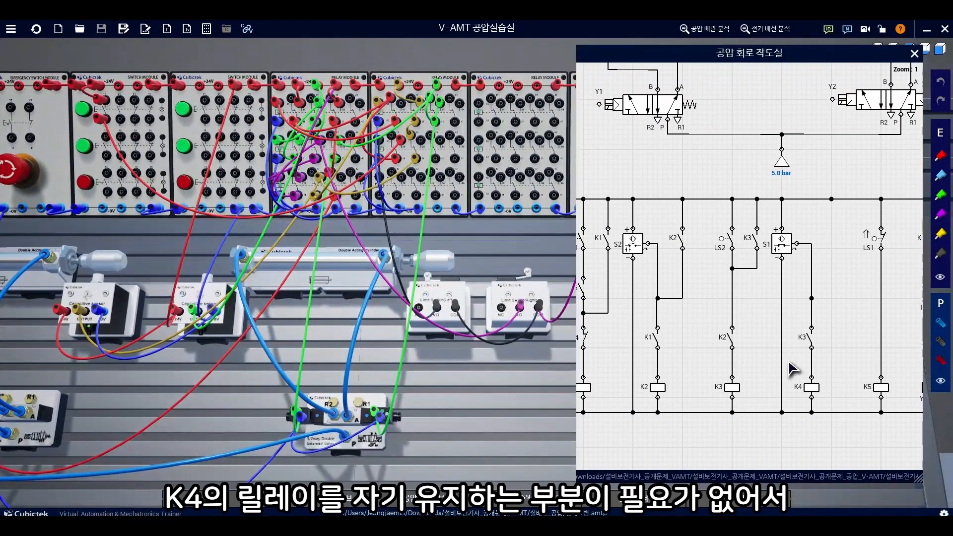
pyautogui.moveTo(764, 312); pyautogui.dragTo(735, 350)
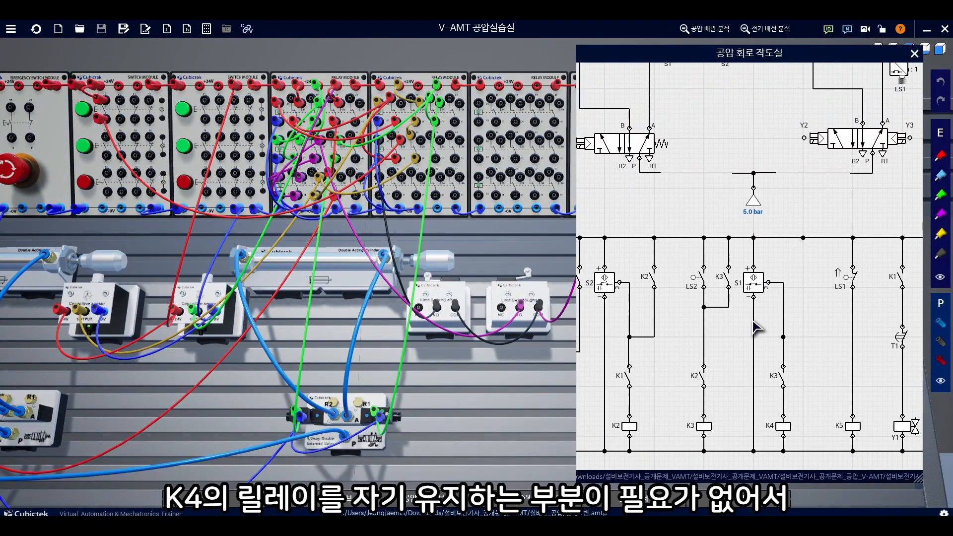
pyautogui.moveTo(213, 377); pyautogui.dragTo(230, 375)
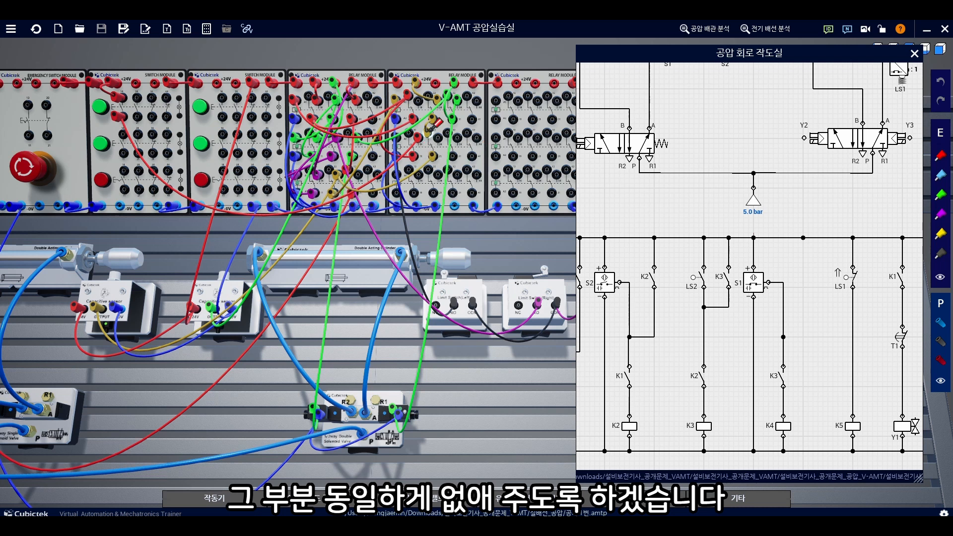
pyautogui.click(415, 81)
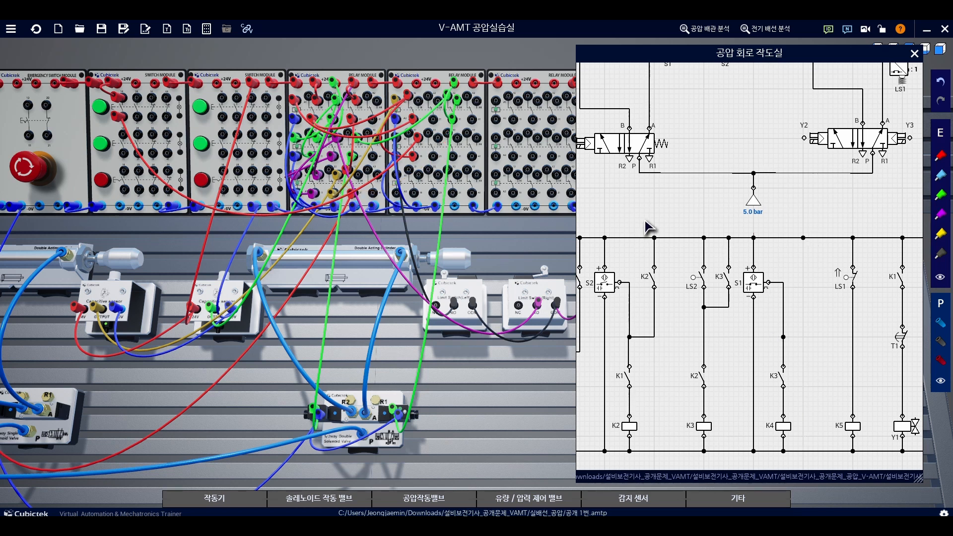
# In place of K3's NC contact in the Y1 rung, wire K1's contact in red to timer T1's contact on the digital timer module
pyautogui.moveTo(645, 220); pyautogui.dragTo(779, 181)
pyautogui.moveTo(812, 348); pyautogui.dragTo(743, 431)
pyautogui.moveTo(836, 325); pyautogui.dragTo(717, 296)
pyautogui.moveTo(824, 350); pyautogui.dragTo(674, 310)
pyautogui.moveTo(755, 368); pyautogui.dragTo(761, 377)
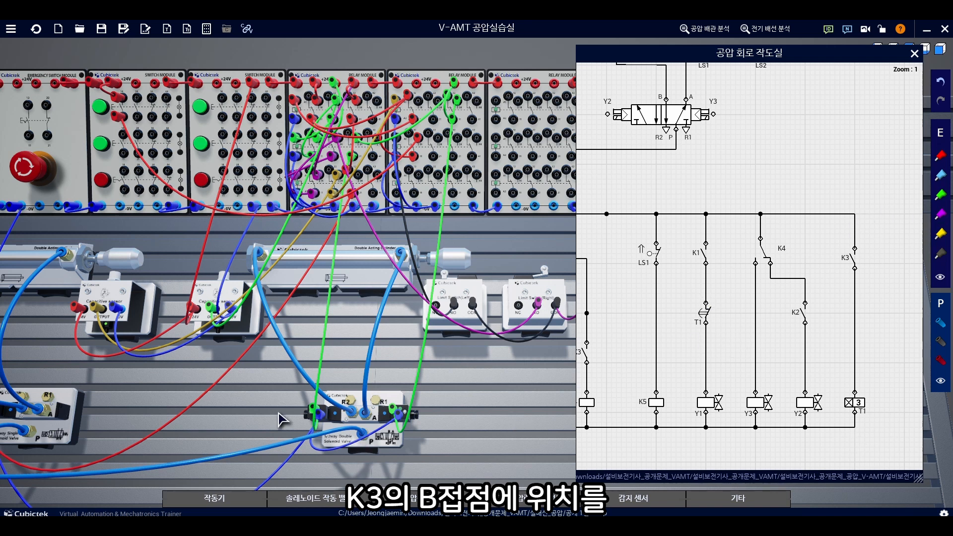
pyautogui.moveTo(208, 402); pyautogui.dragTo(326, 374)
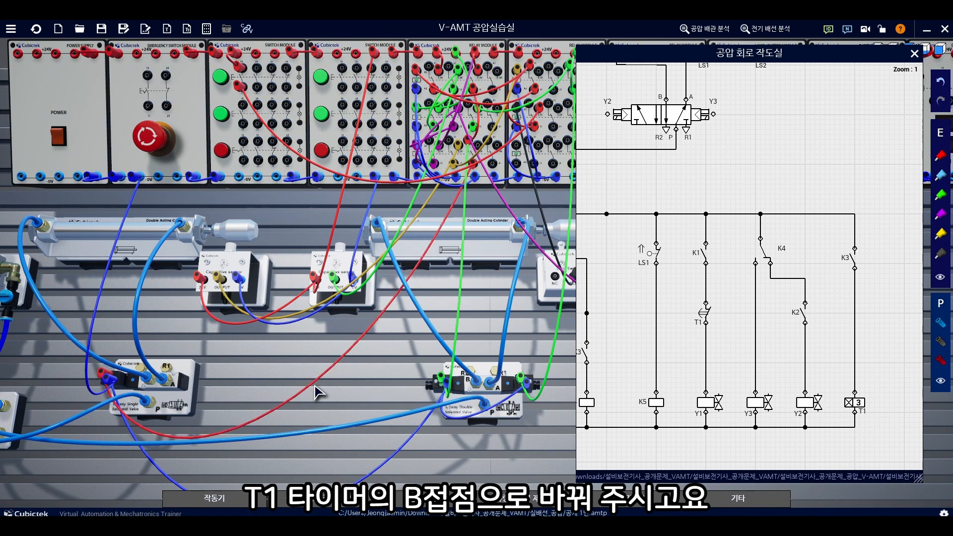
pyautogui.moveTo(317, 392); pyautogui.dragTo(265, 427)
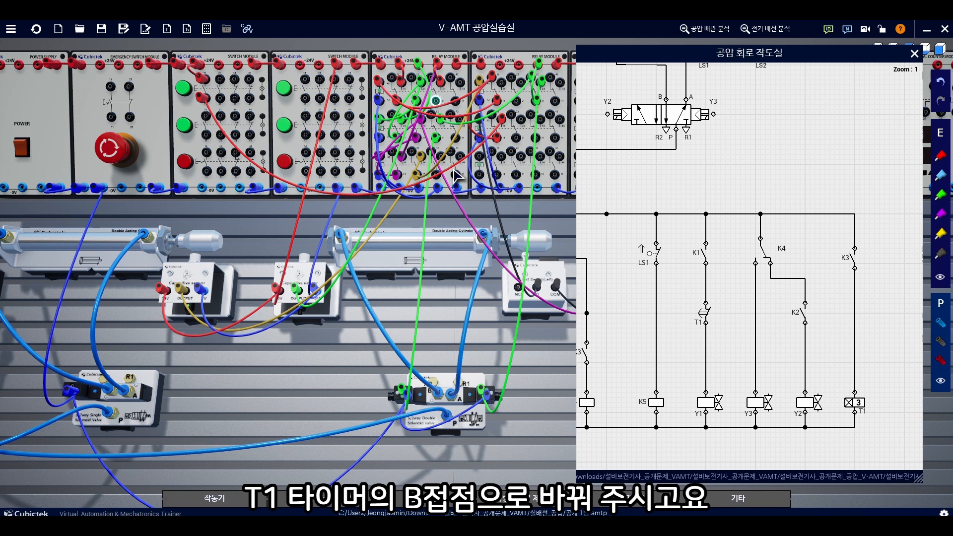
pyautogui.moveTo(508, 364); pyautogui.dragTo(258, 389)
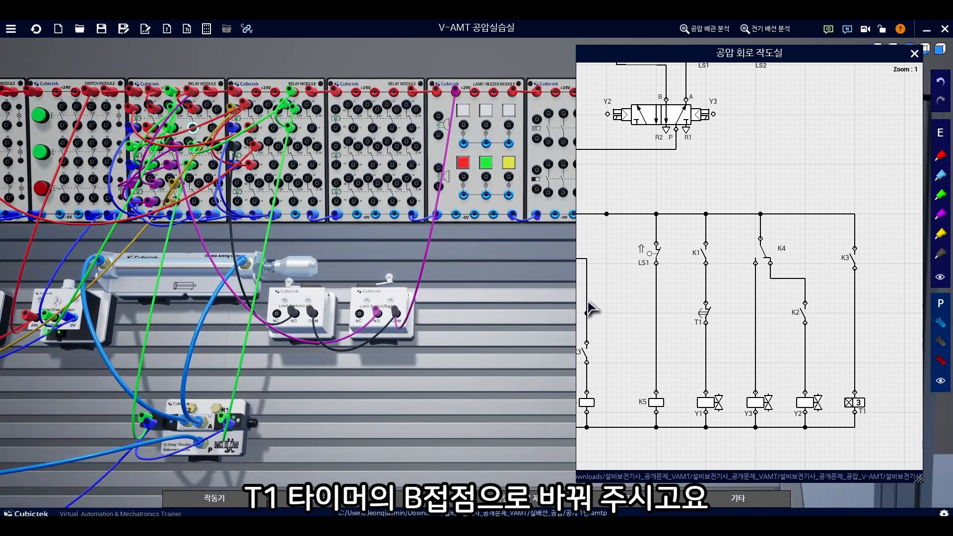
pyautogui.moveTo(505, 312); pyautogui.dragTo(467, 311)
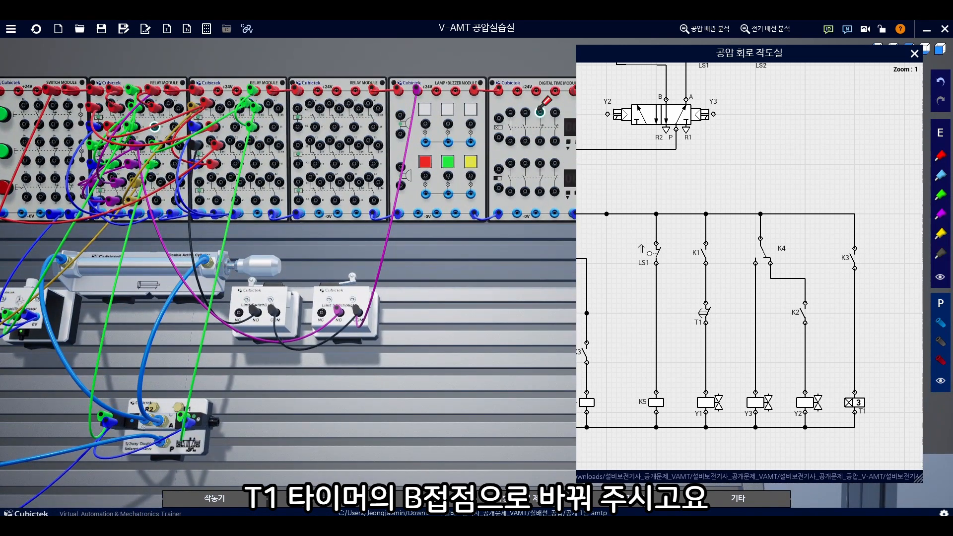
pyautogui.click(540, 111)
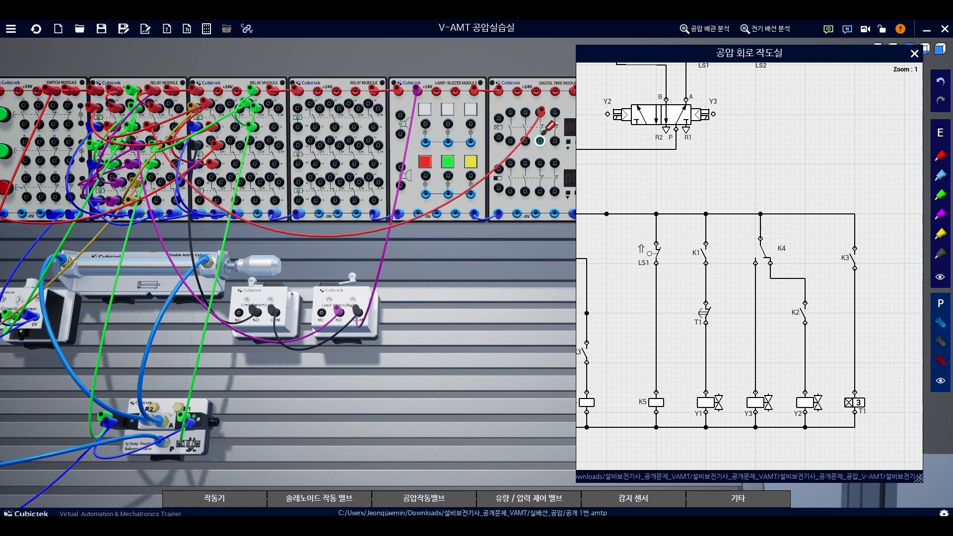
# Wire timer T1's NC contact in red to solenoid Y1 of the single solenoid valve
pyautogui.scroll(-2, 367, 333)
pyautogui.moveTo(160, 367); pyautogui.dragTo(70, 376)
pyautogui.click(111, 325)
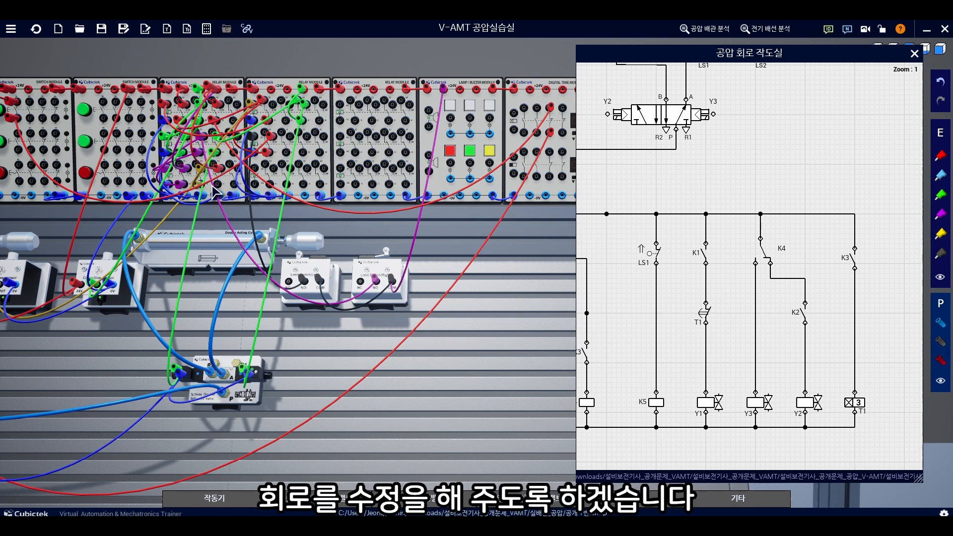
# Wire K3's NO contact in red to the T1 timer coil and connect the coil's other terminal to 0V
pyautogui.click(514, 113)
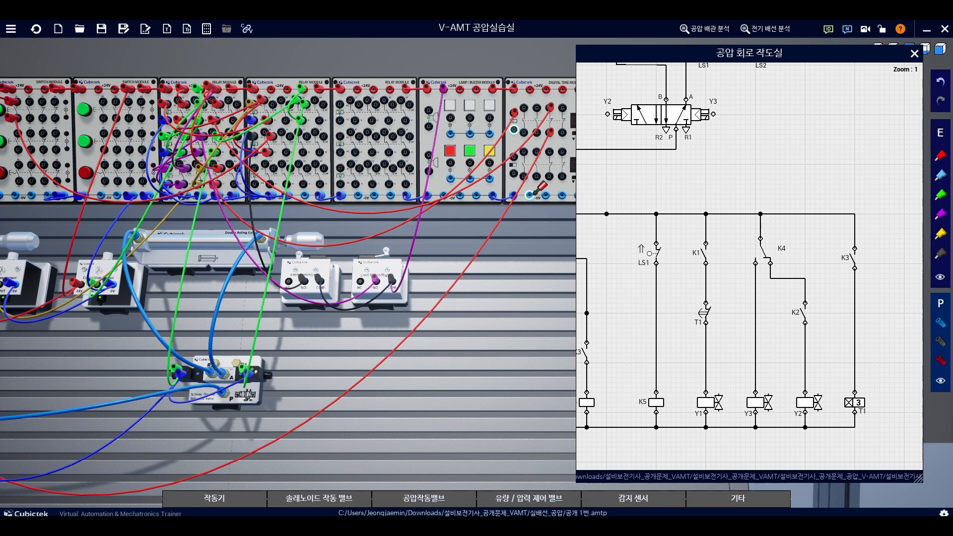
pyautogui.click(530, 194)
# Link the modified circuit drawing with the virtual equipment to check the wiring and piping, and close the status report
pyautogui.moveTo(176, 340); pyautogui.dragTo(312, 309)
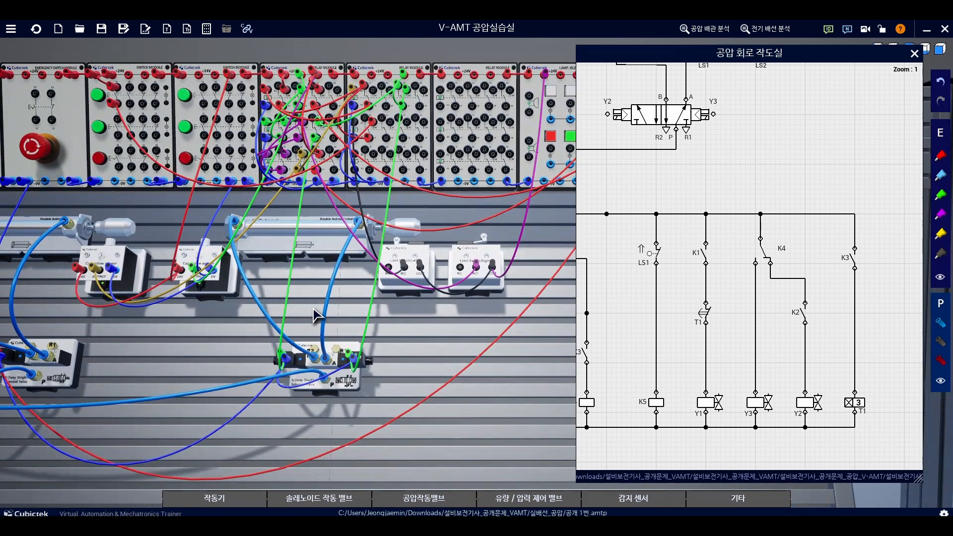
pyautogui.click(246, 28)
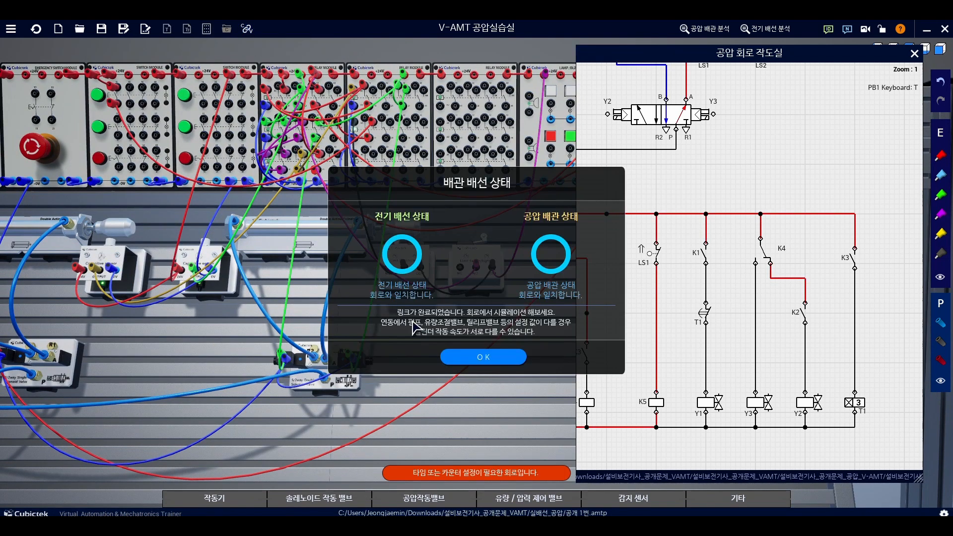
pyautogui.click(470, 363)
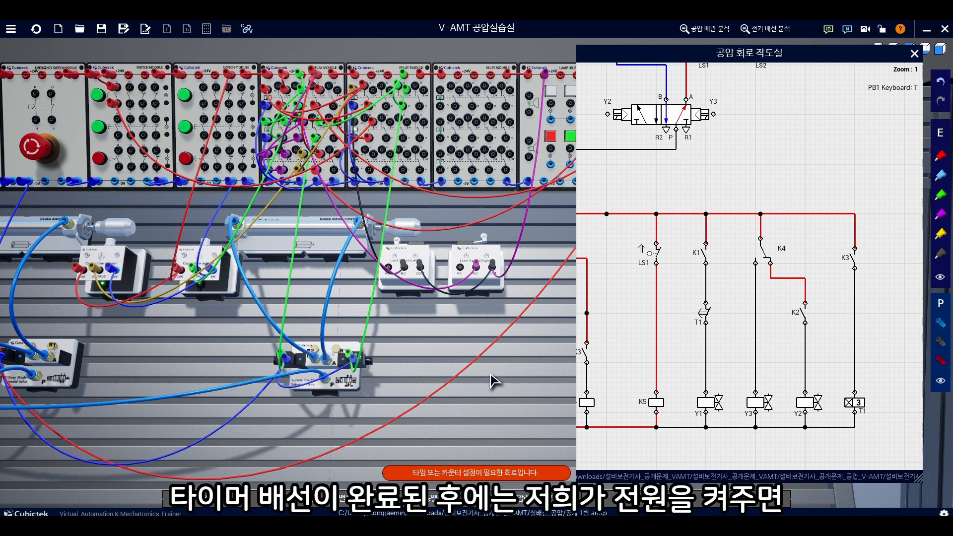
# Operate PB1 in the linked circuit drawing to check the timer circuit on the equipment, and close the drawing
pyautogui.moveTo(490, 376); pyautogui.dragTo(337, 378)
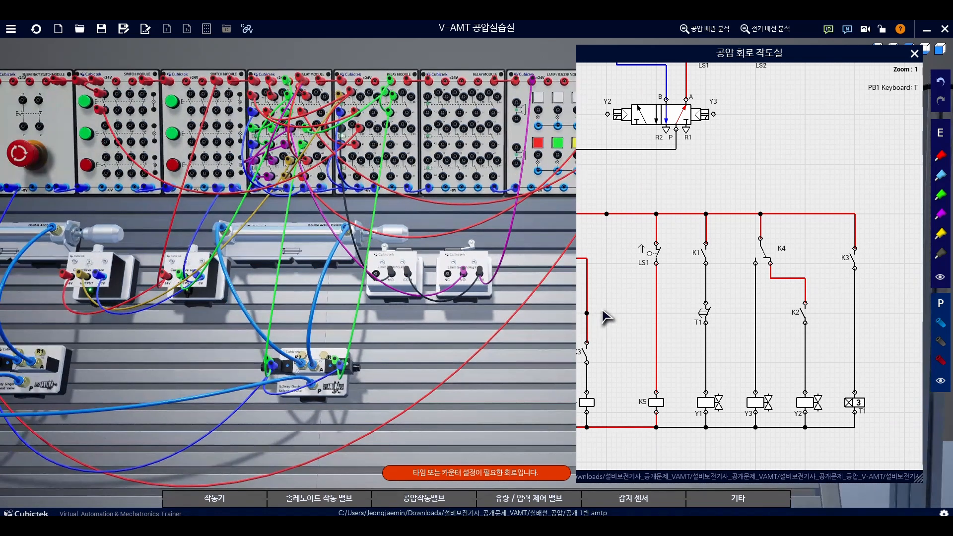
pyautogui.moveTo(676, 272); pyautogui.dragTo(762, 266)
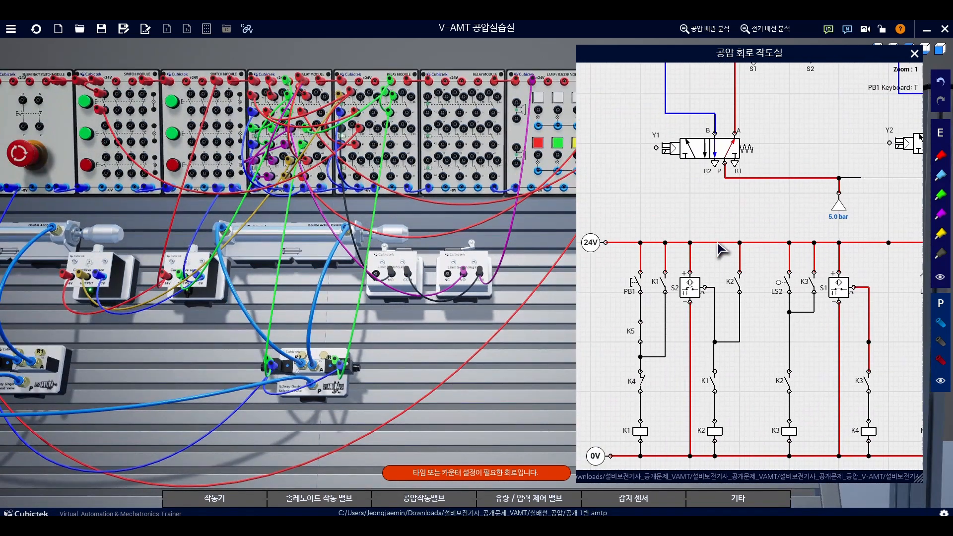
pyautogui.click(638, 282)
pyautogui.moveTo(484, 359); pyautogui.dragTo(455, 376)
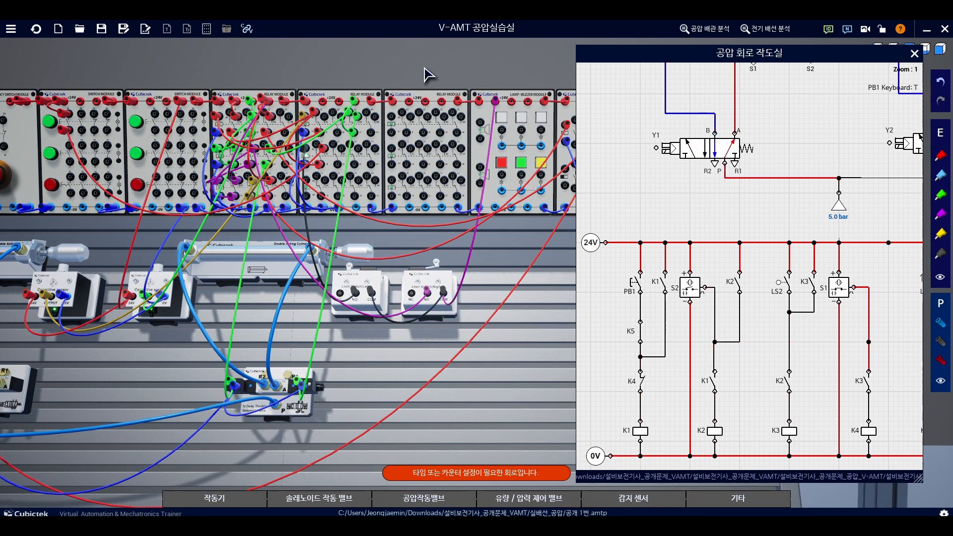
pyautogui.click(916, 54)
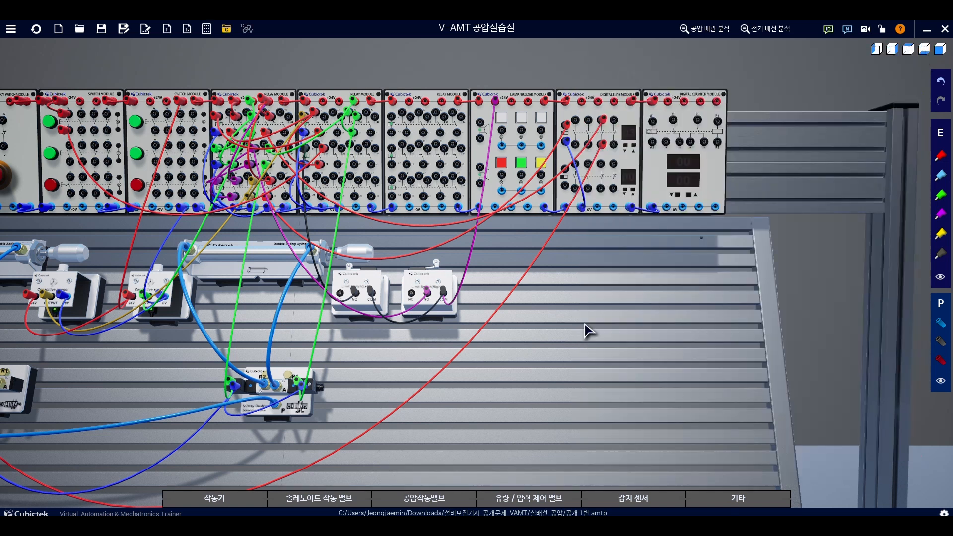
# Save the timer-based wiring as a new practice file named 공개 1번_응용1.amtp in the 실배선_공압 folder
pyautogui.moveTo(585, 330); pyautogui.dragTo(612, 302)
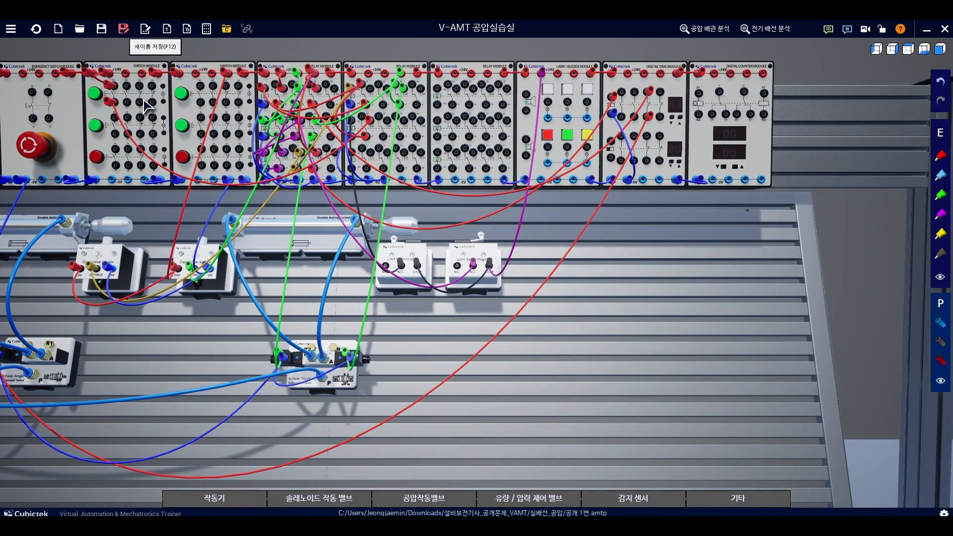
pyautogui.click(153, 165)
pyautogui.click(114, 268)
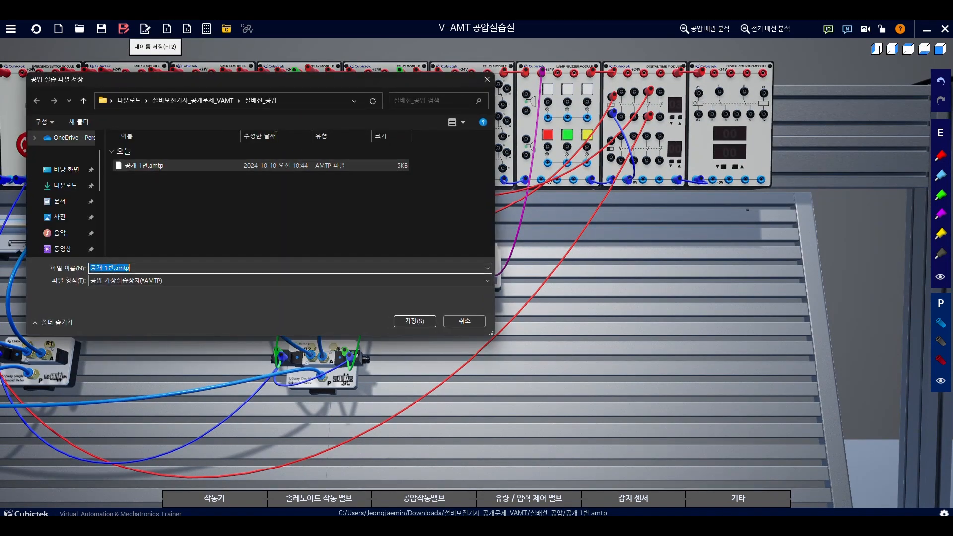
pyautogui.write('_')
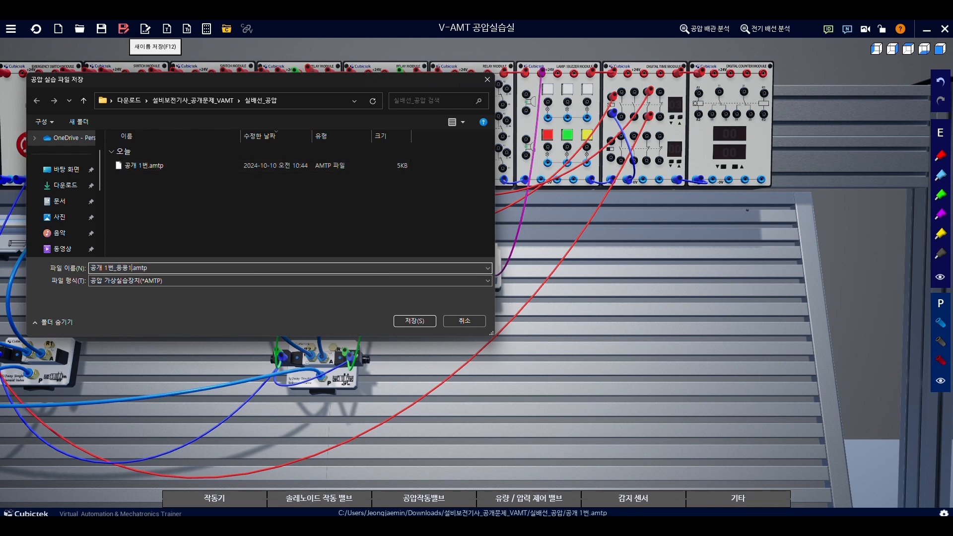
pyautogui.write('응용1')
pyautogui.press('Return')
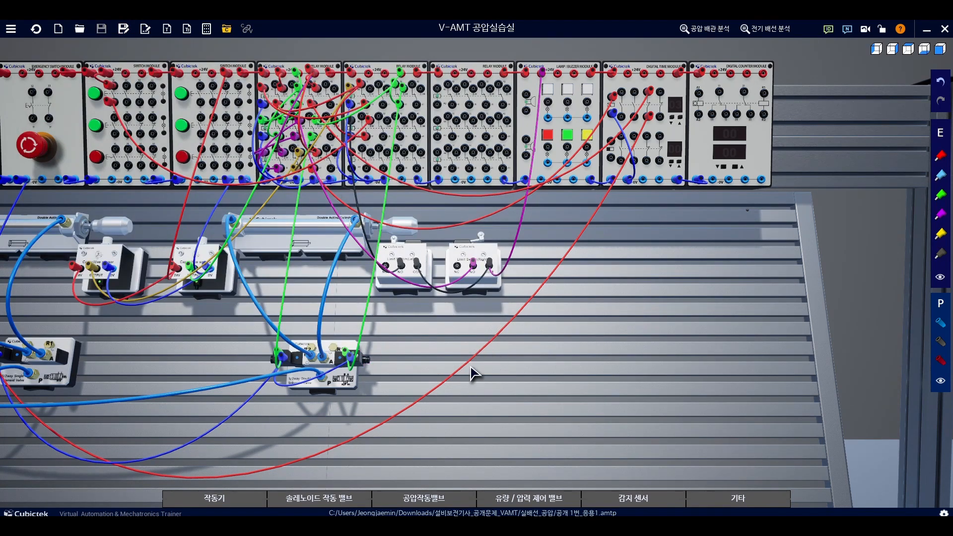
# Open the circuit drawing 설비보전기사_공압_1번_응용 2번.amtpc from the 설비보전기사_공개문제_공압_V-AMT folder in Downloads
pyautogui.moveTo(470, 366); pyautogui.dragTo(704, 362)
pyautogui.scroll(-1, 704, 361)
pyautogui.moveTo(368, 296); pyautogui.dragTo(366, 310)
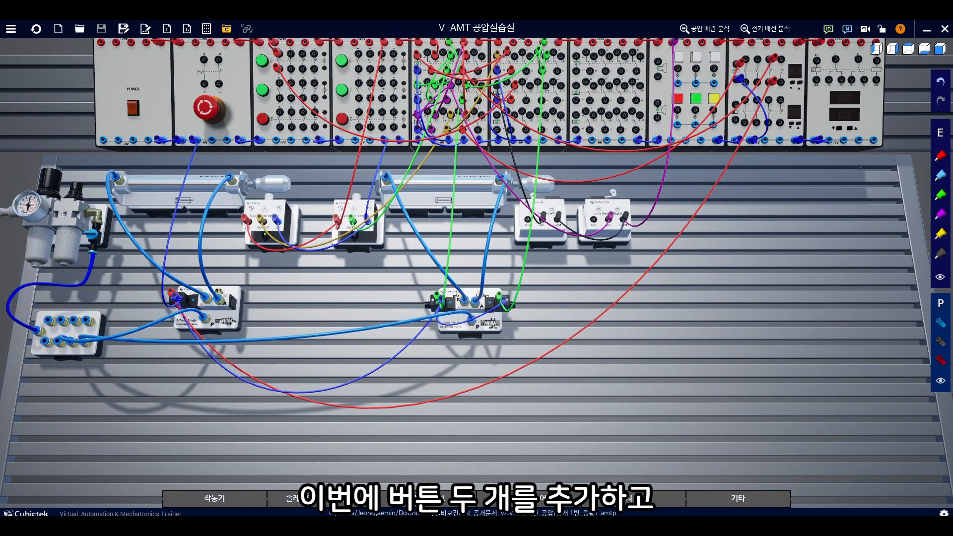
pyautogui.click(226, 29)
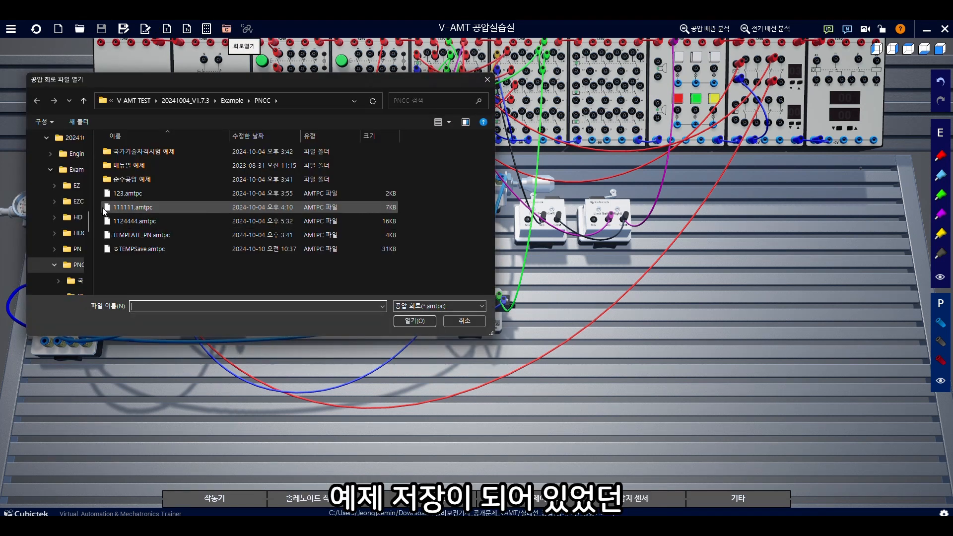
pyautogui.scroll(5, 88, 208)
pyautogui.click(82, 205)
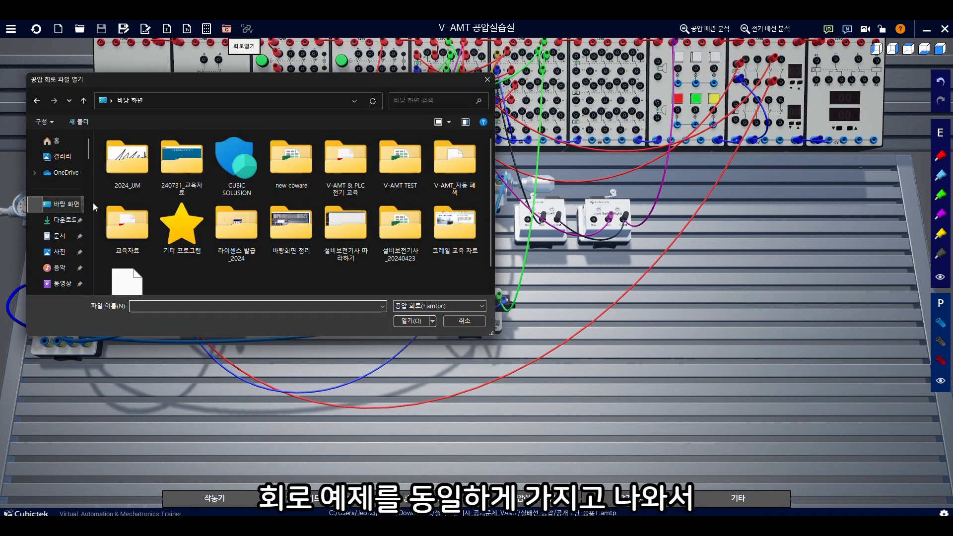
pyautogui.click(62, 219)
pyautogui.doubleClick(146, 168)
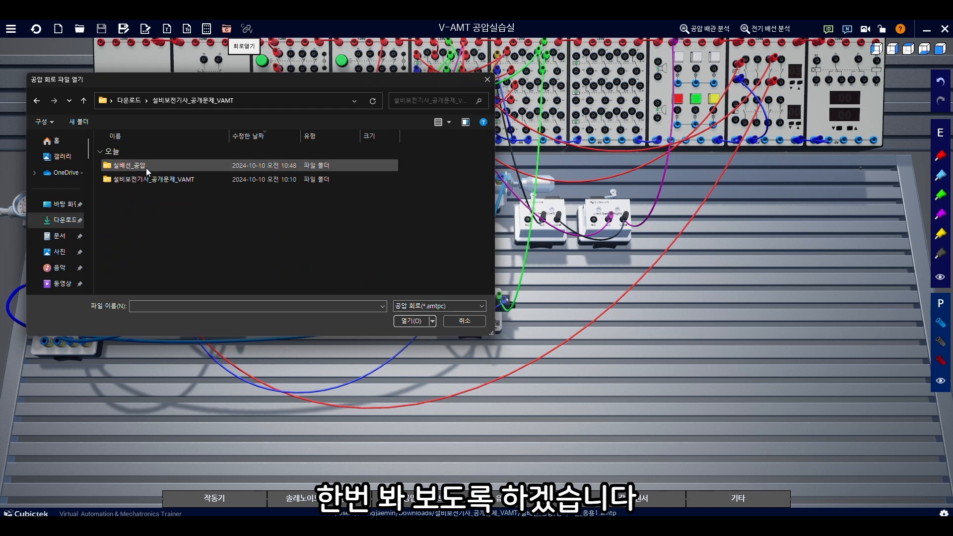
pyautogui.doubleClick(138, 180)
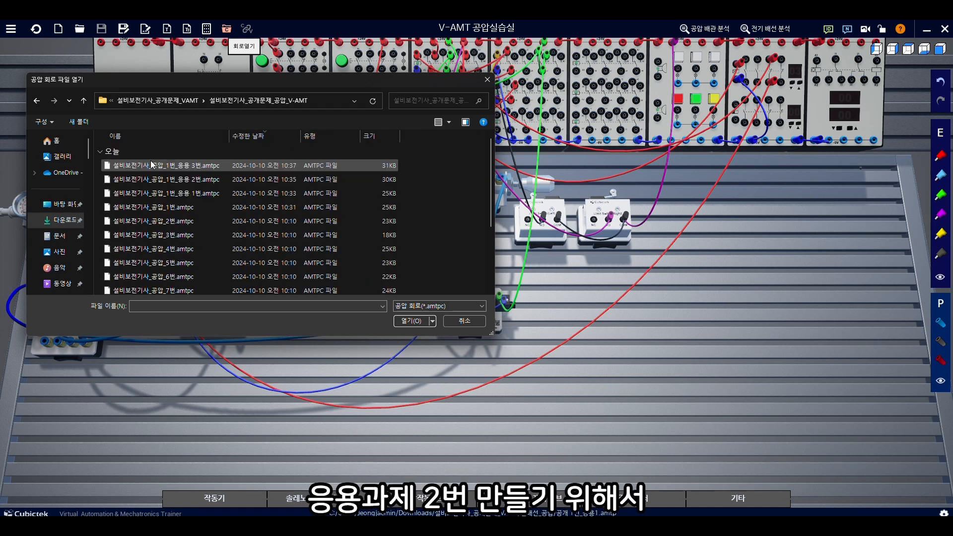
pyautogui.doubleClick(162, 179)
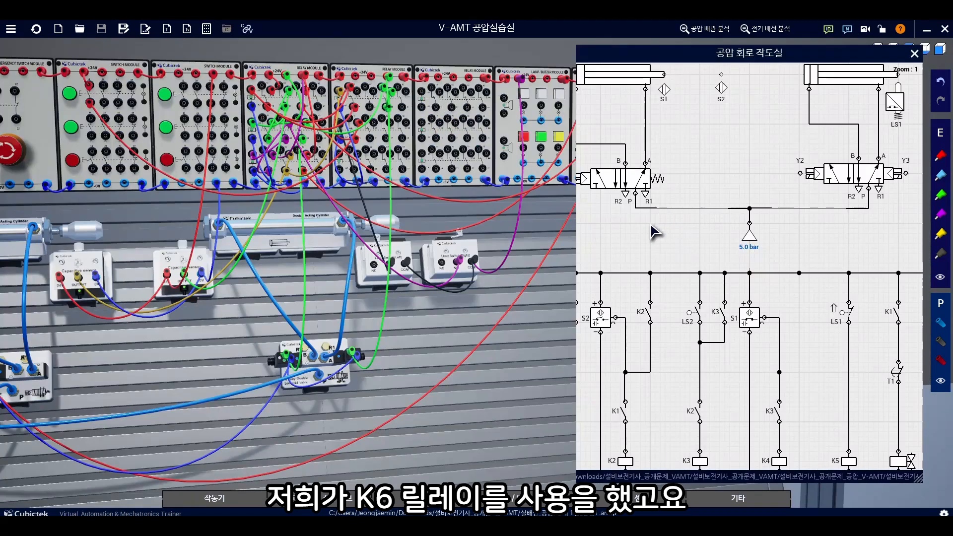
# Wire 24V in green through PB2's NO contact and PB3's NC contact to the K6 relay coil
pyautogui.scroll(-2, 655, 231)
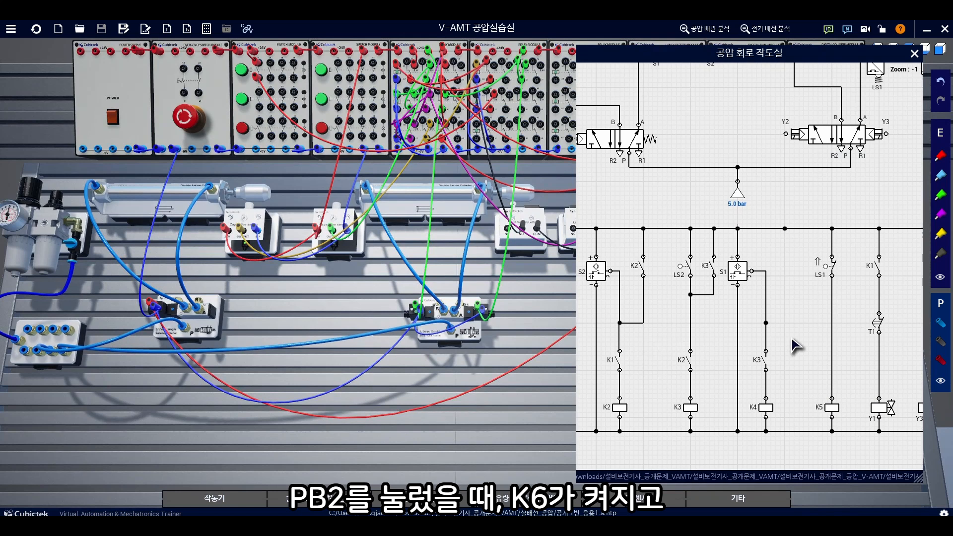
pyautogui.moveTo(843, 348)
pyautogui.mouseDown()
pyautogui.moveTo(788, 356)
pyautogui.moveTo(792, 340)
pyautogui.moveTo(756, 336)
pyautogui.mouseUp()
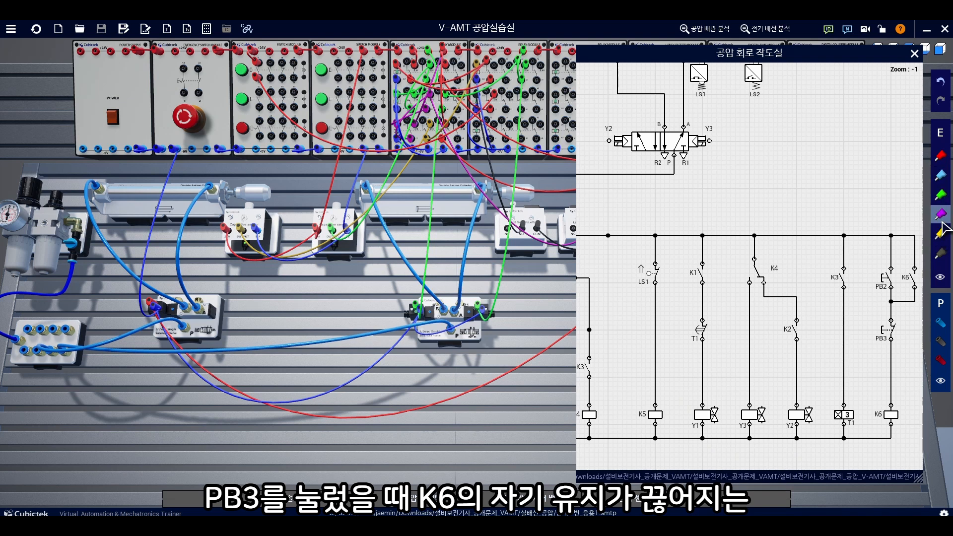
pyautogui.click(941, 197)
pyautogui.scroll(3, 342, 314)
pyautogui.moveTo(341, 314); pyautogui.dragTo(189, 438)
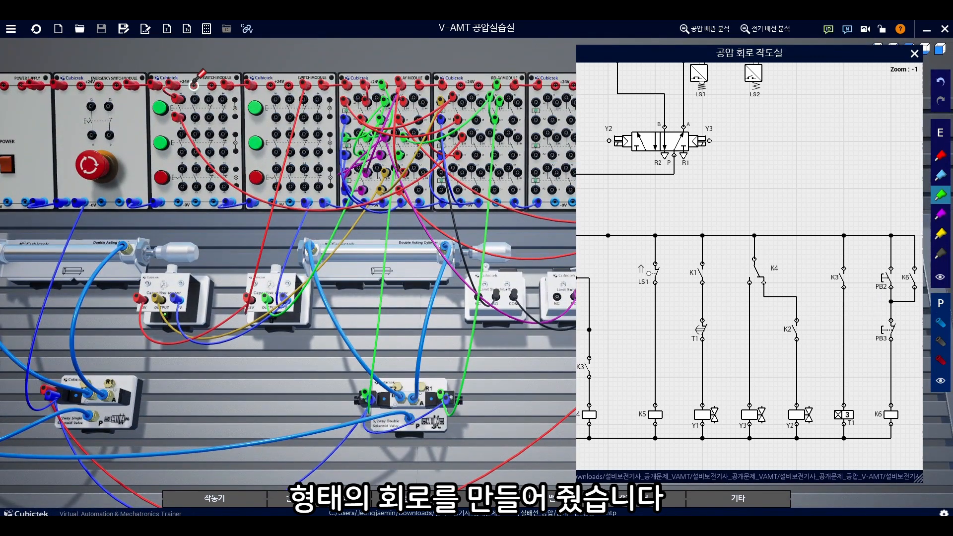
pyautogui.click(177, 135)
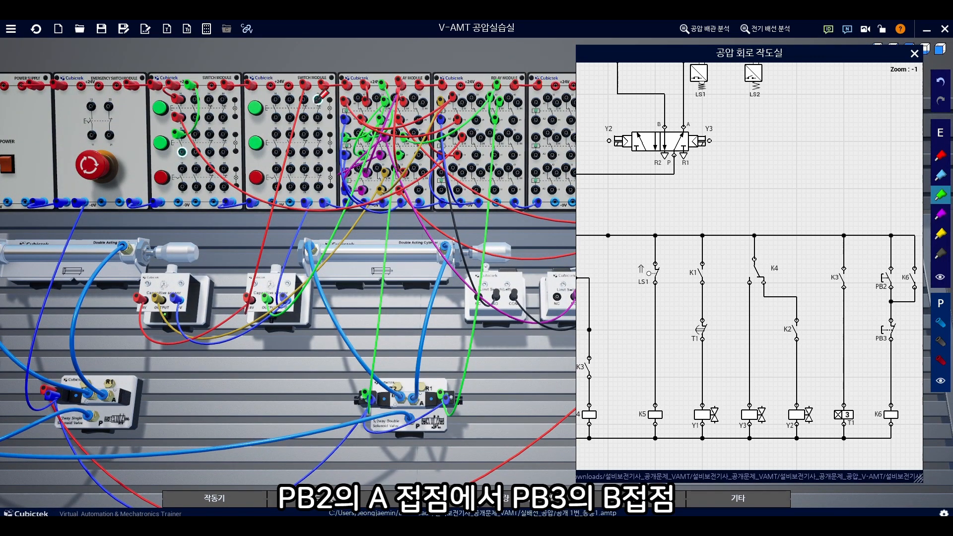
pyautogui.click(303, 99)
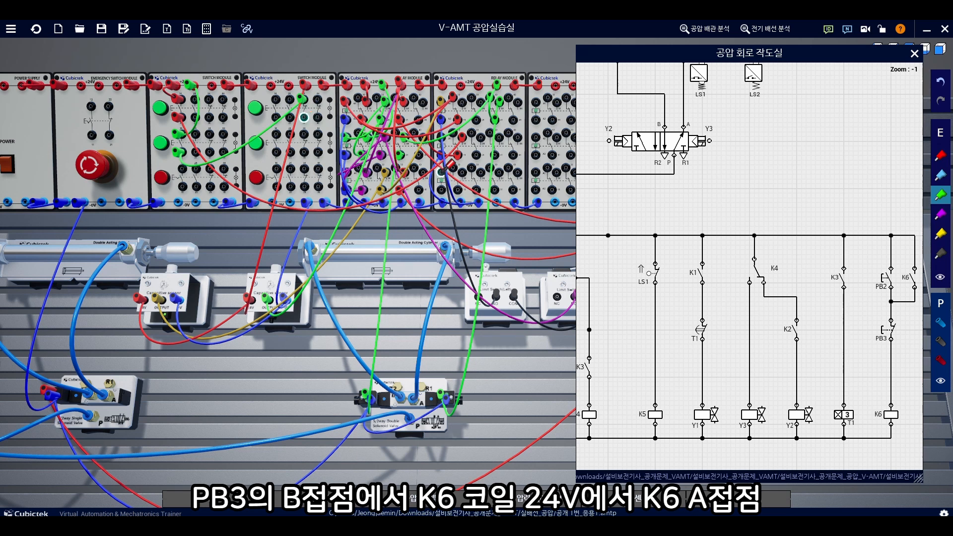
pyautogui.click(441, 189)
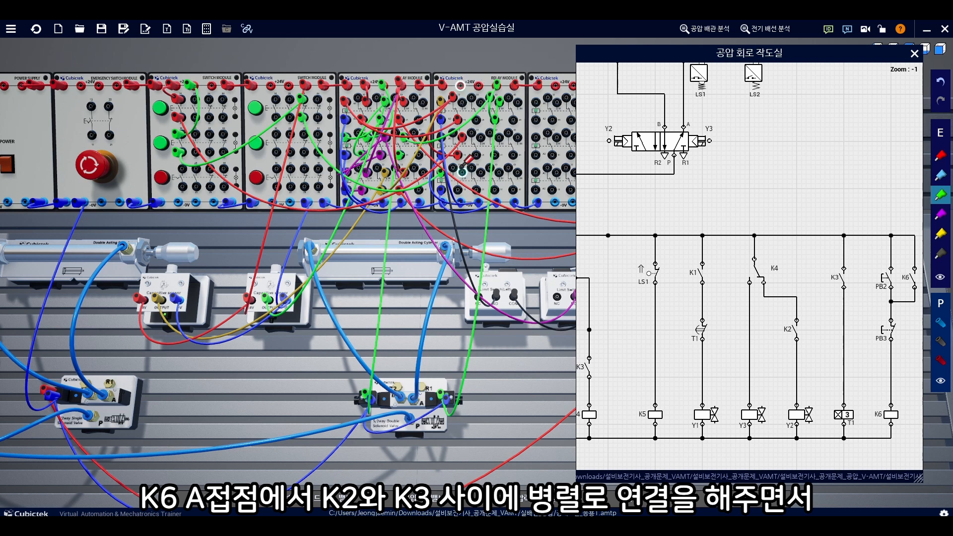
# Wire K6's NO contact in green from 24V to the junction between PB2 and PB3 as a self-holding branch
pyautogui.click(461, 172)
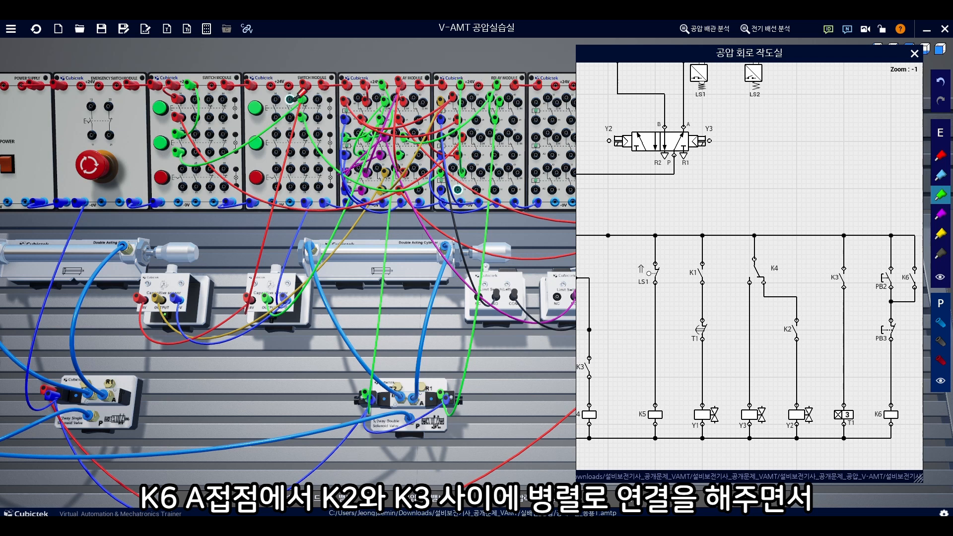
pyautogui.click(302, 99)
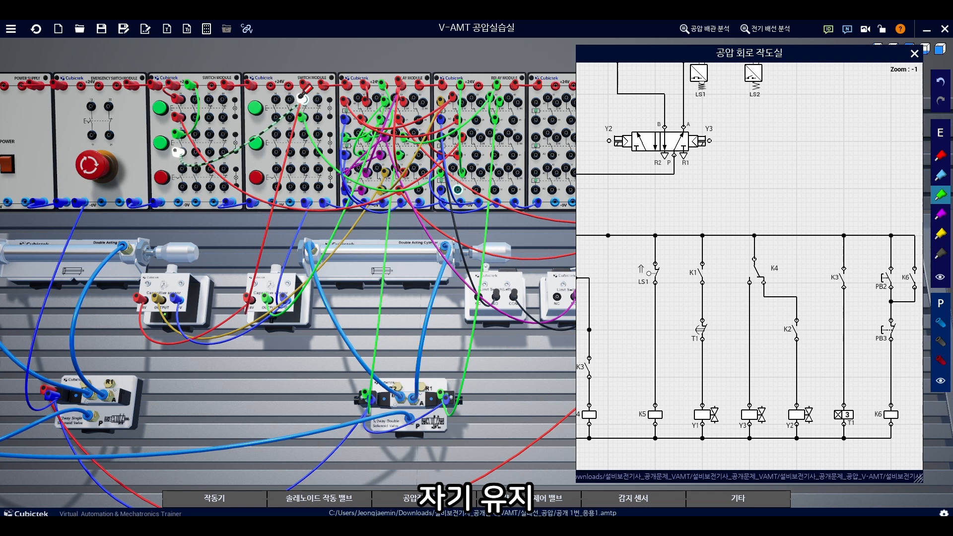
pyautogui.click(177, 152)
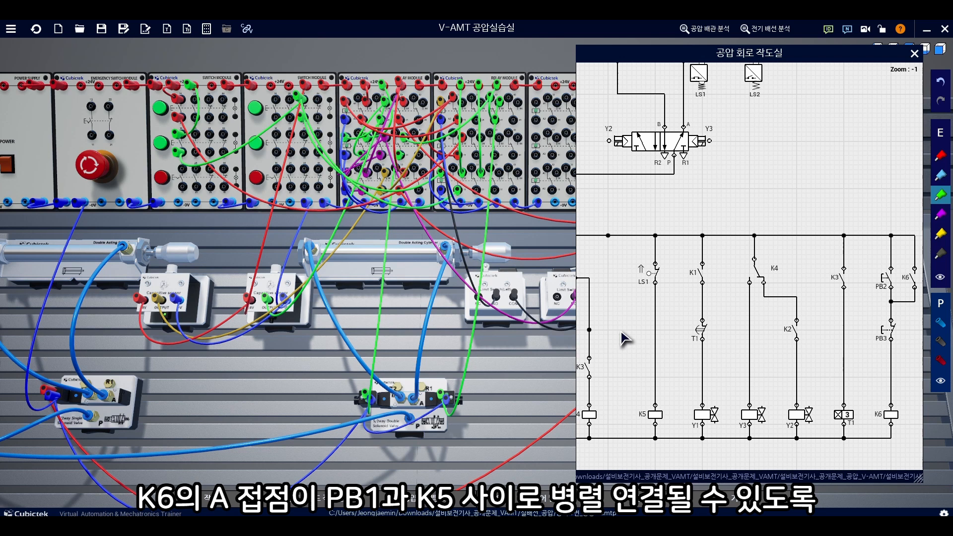
# Wire a second K6 NO contact in green in parallel with PB1, joining the rung ahead of K5's contact
pyautogui.moveTo(621, 333); pyautogui.dragTo(729, 334)
pyautogui.moveTo(613, 294); pyautogui.dragTo(756, 288)
pyautogui.moveTo(670, 295); pyautogui.dragTo(791, 294)
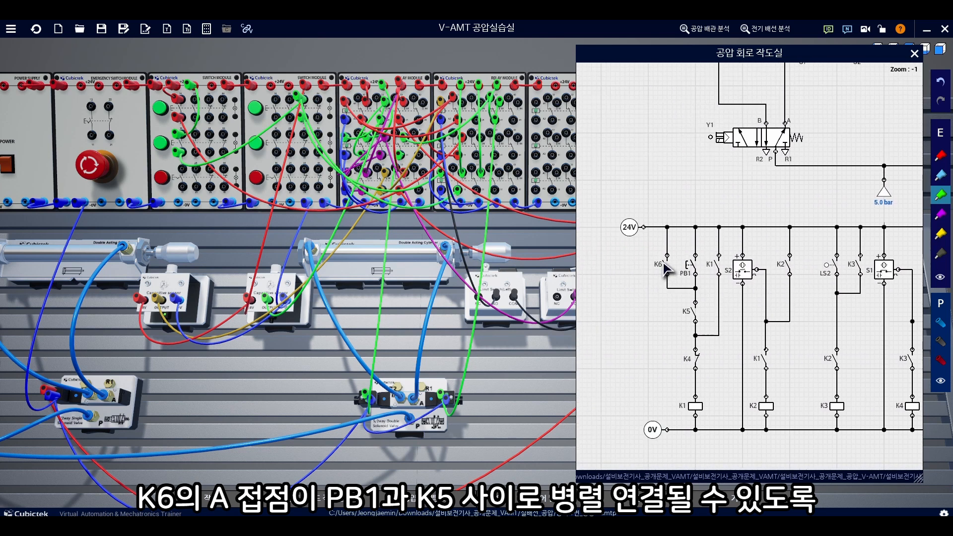
pyautogui.click(476, 189)
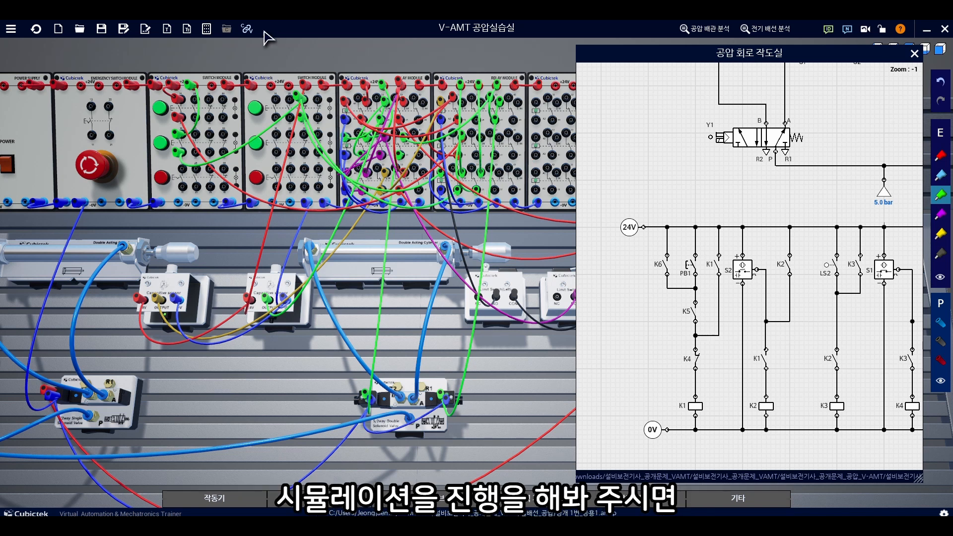
# Link the second modified drawing with the virtual equipment to check the wiring, and close the drawing
pyautogui.click(246, 28)
pyautogui.click(456, 357)
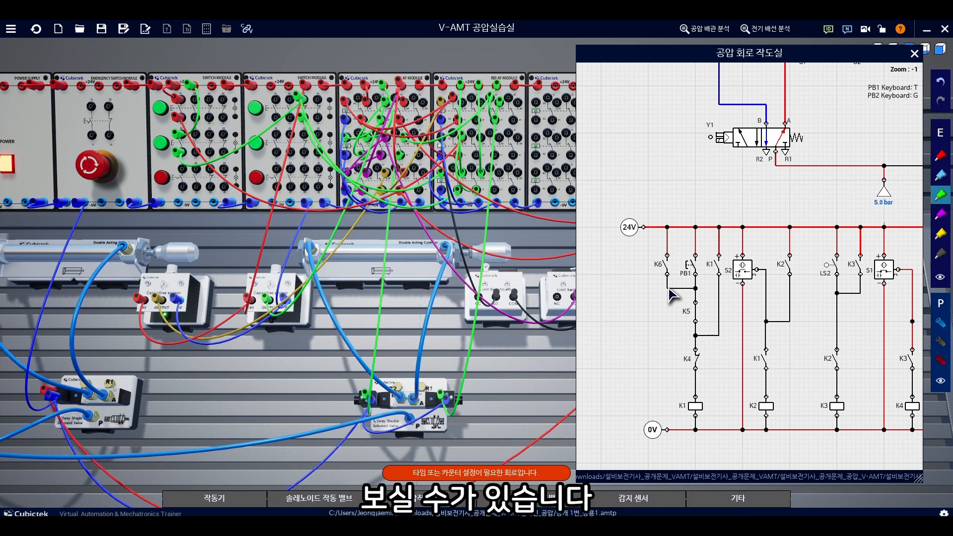
pyautogui.scroll(-1, 325, 408)
pyautogui.moveTo(326, 407); pyautogui.dragTo(246, 403)
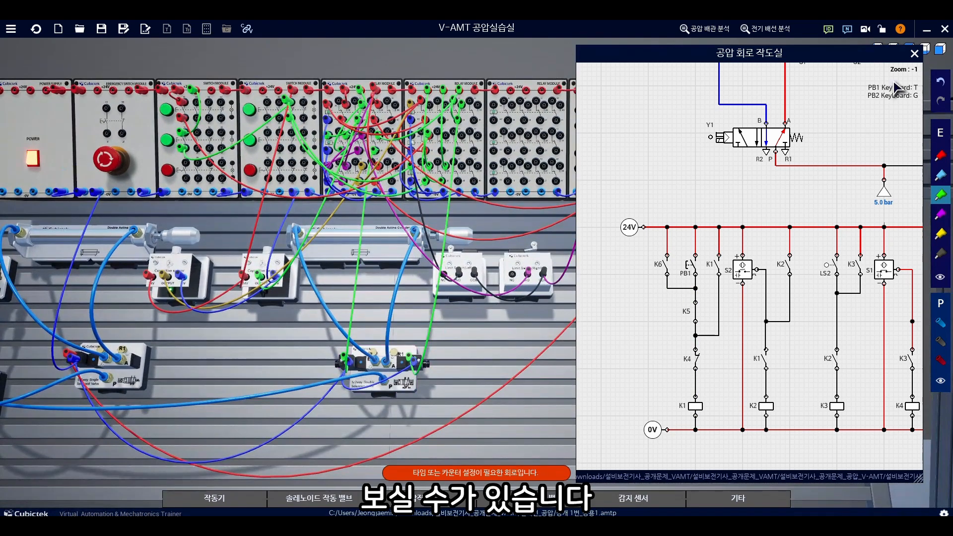
pyautogui.click(913, 53)
# Switch on the power supply and start the circuit with PB2 on the switch module
pyautogui.moveTo(464, 380); pyautogui.dragTo(533, 378)
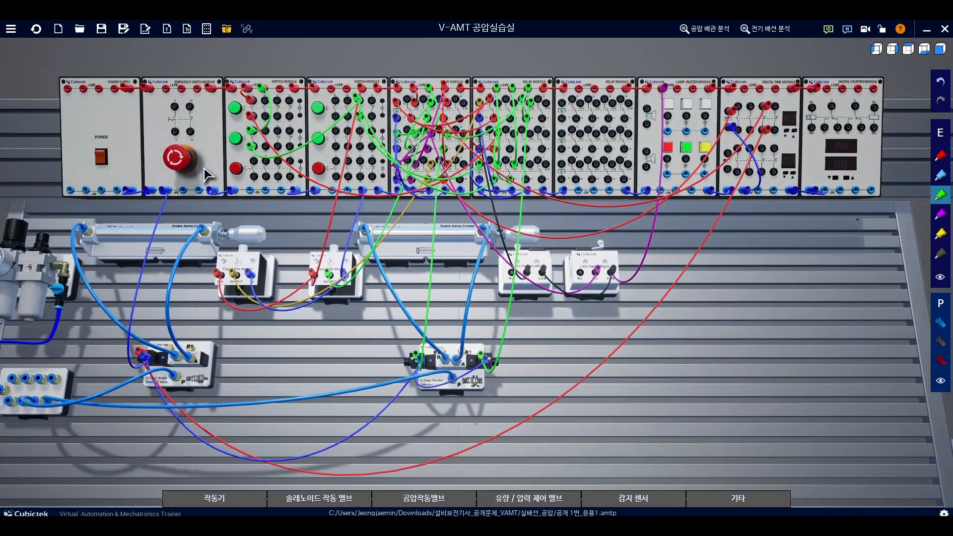
pyautogui.click(101, 157)
pyautogui.moveTo(133, 308); pyautogui.dragTo(183, 313)
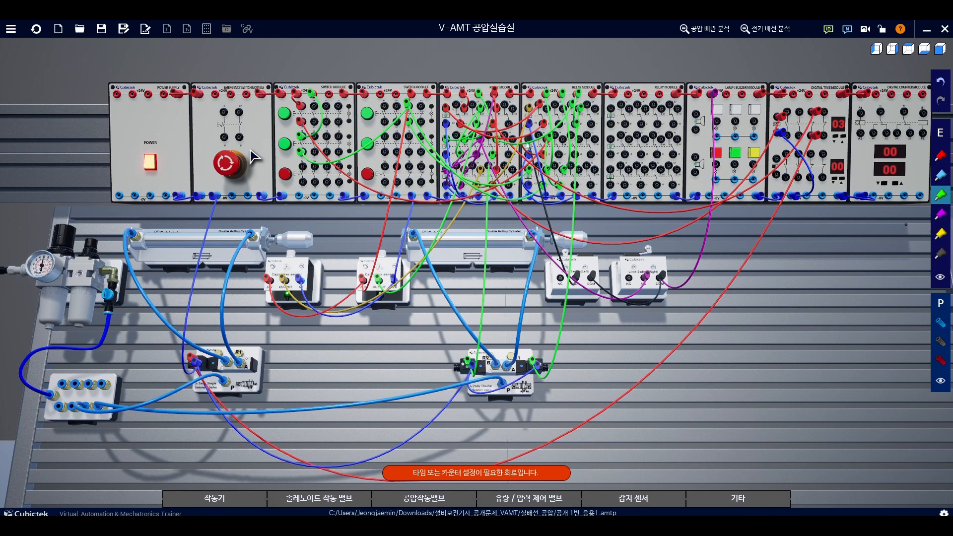
pyautogui.click(284, 144)
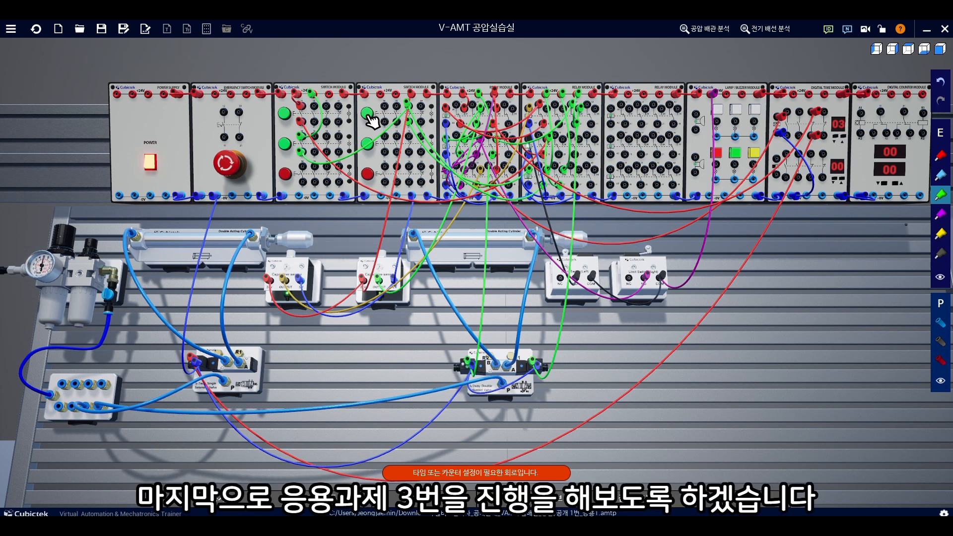
# Save the K6 wiring as a new practice file named 공개 1번_응용2.amtp
pyautogui.click(124, 29)
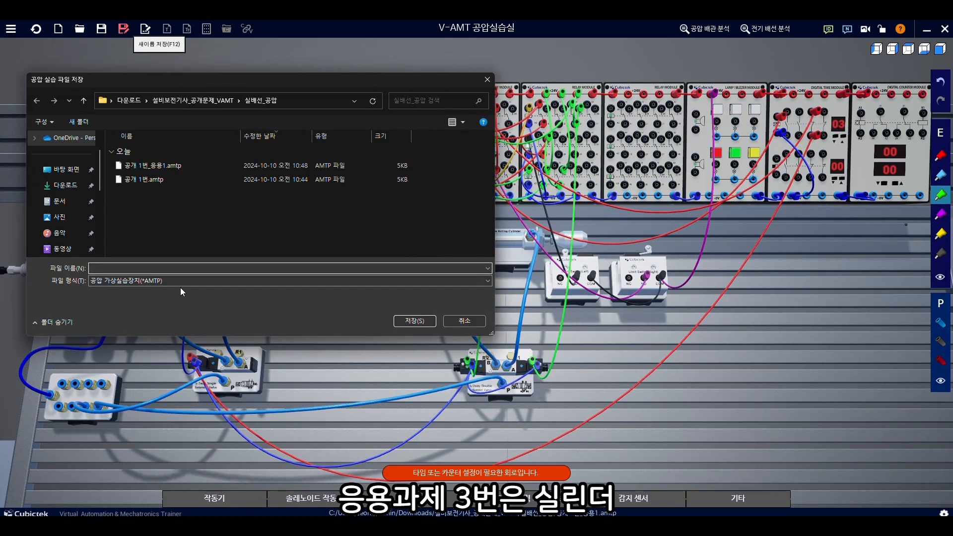
pyautogui.click(138, 183)
pyautogui.click(159, 166)
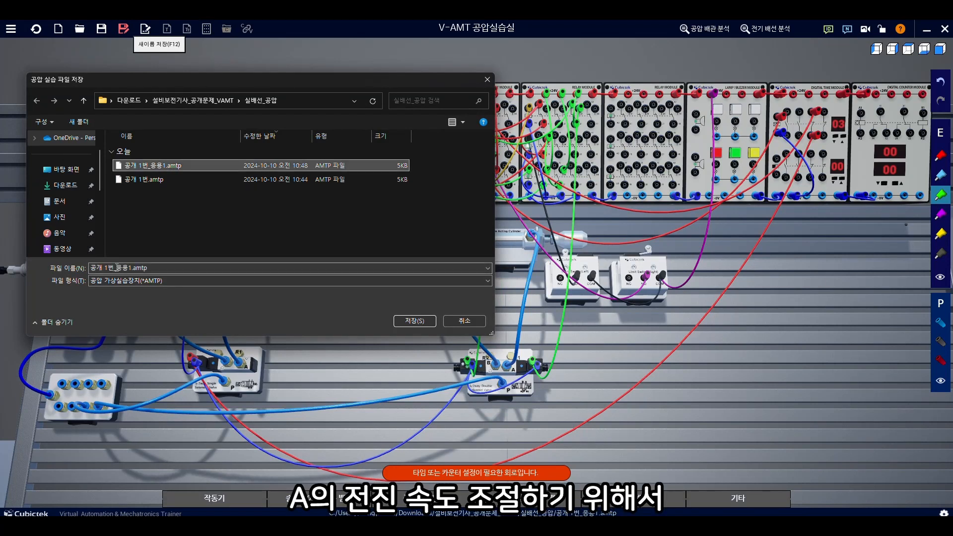
pyautogui.click(130, 267)
pyautogui.press('Return')
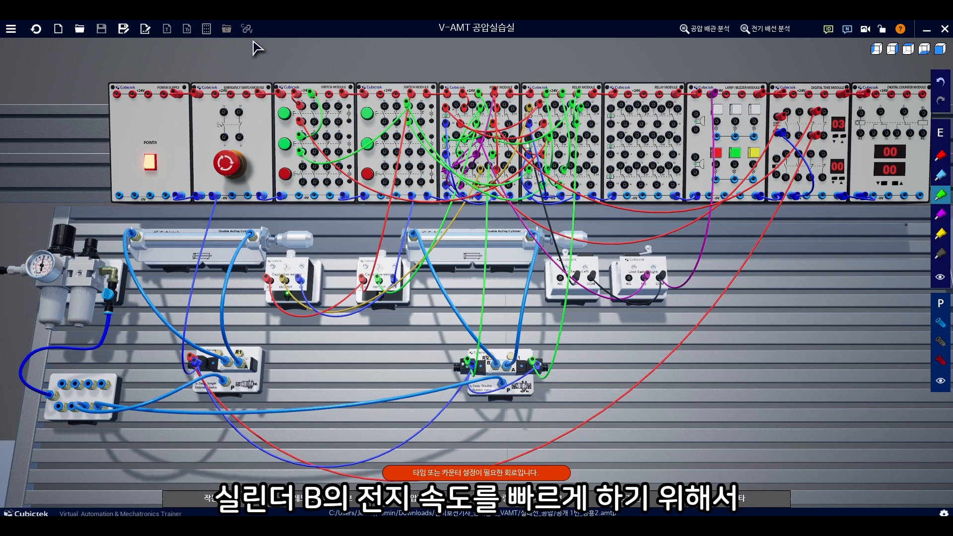
# Reset the simulation, and place a one-way flow control valve between the solenoid valves and a quick exhaust valve above the double solenoid valve
pyautogui.click(36, 30)
pyautogui.scroll(3, 314, 282)
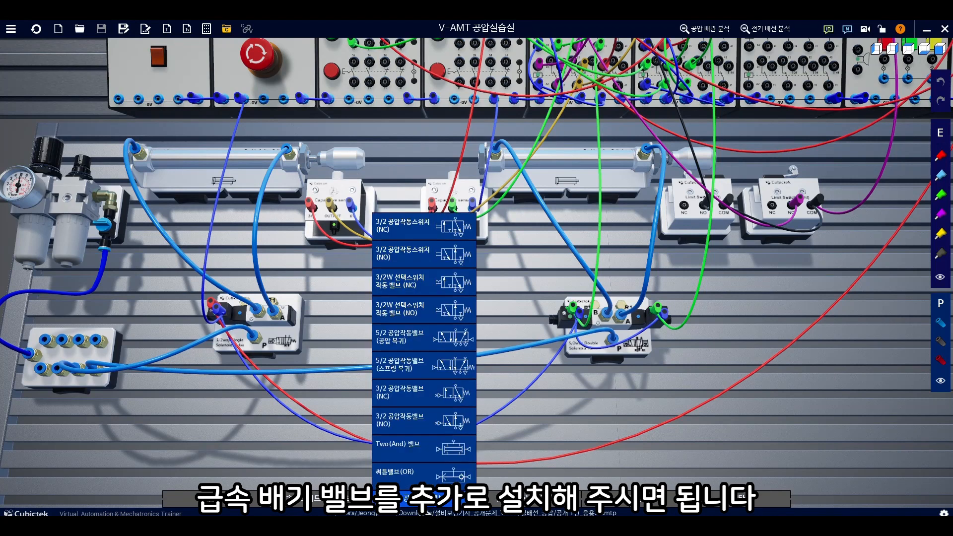
pyautogui.moveTo(496, 499)
pyautogui.moveTo(513, 427); pyautogui.dragTo(406, 336)
pyautogui.moveTo(510, 511)
pyautogui.moveTo(526, 459); pyautogui.dragTo(615, 272)
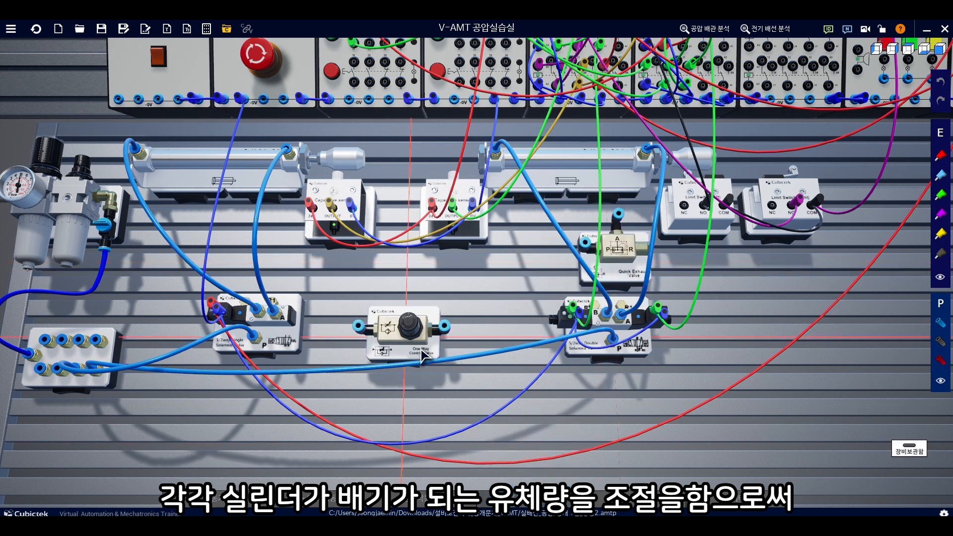
# Move the one-way flow control valve above the single solenoid valve, and remove the air hose from the first cylinder's rod-side port
pyautogui.moveTo(404, 352); pyautogui.dragTo(257, 273)
pyautogui.scroll(4, 257, 273)
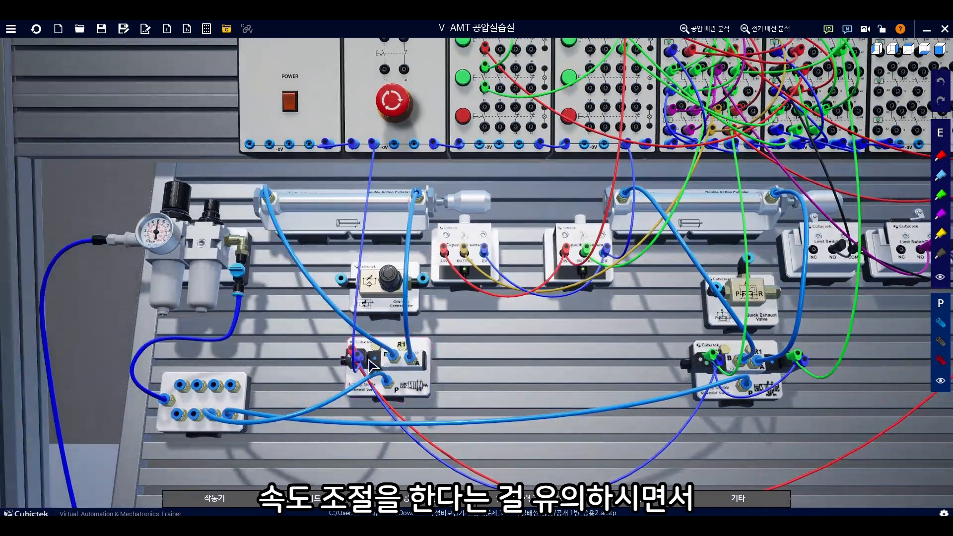
pyautogui.rightClick(415, 195)
pyautogui.scroll(3, 431, 309)
pyautogui.scroll(-3, 416, 352)
pyautogui.scroll(3, 400, 225)
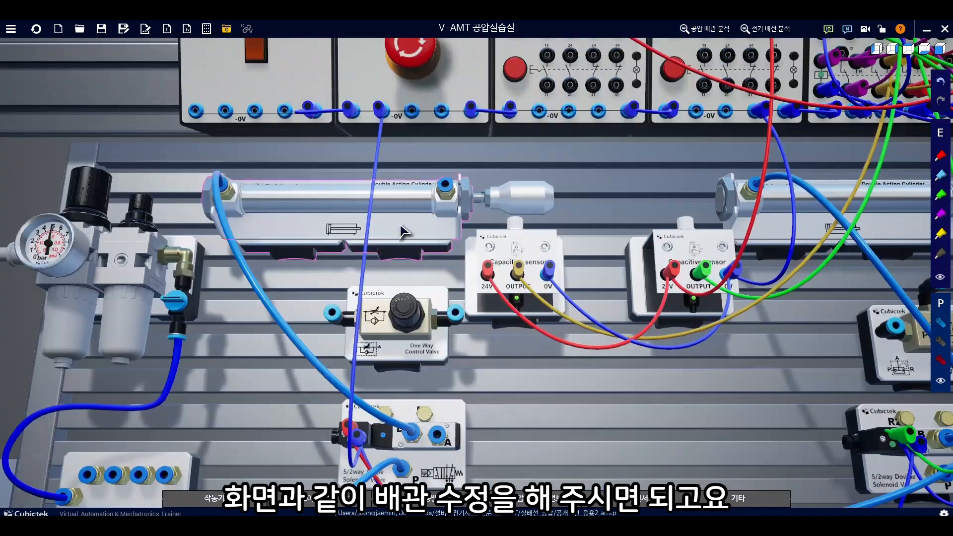
# Route the first cylinder's rod-side air line through the one-way flow control valve to port A of the single solenoid valve
pyautogui.click(447, 182)
pyautogui.click(338, 311)
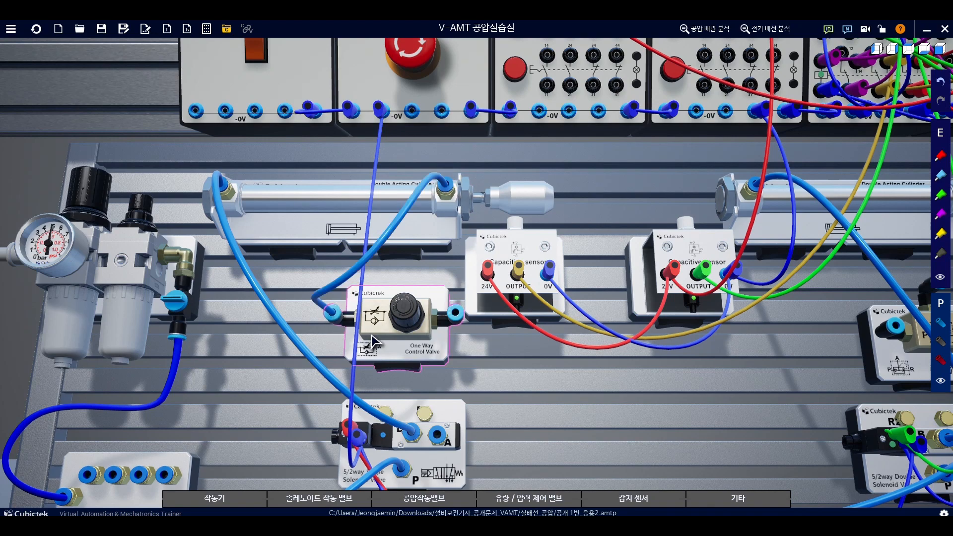
pyautogui.click(455, 313)
pyautogui.click(442, 432)
# Reroute the second cylinder's rod-side air line into port A of the quick exhaust valve, and from its port P to the double solenoid valve's port A
pyautogui.moveTo(560, 408); pyautogui.dragTo(323, 393)
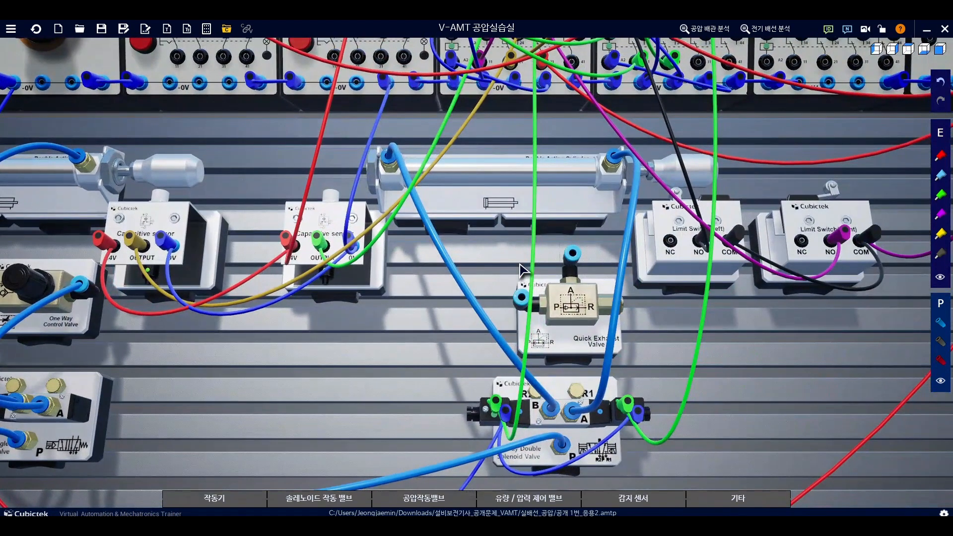
pyautogui.rightClick(619, 152)
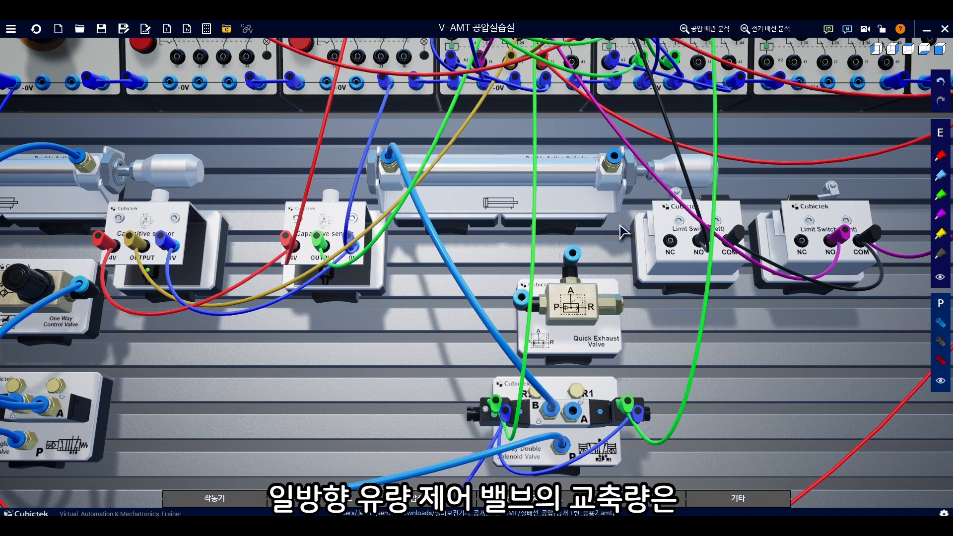
pyautogui.click(614, 156)
pyautogui.click(572, 253)
pyautogui.click(521, 298)
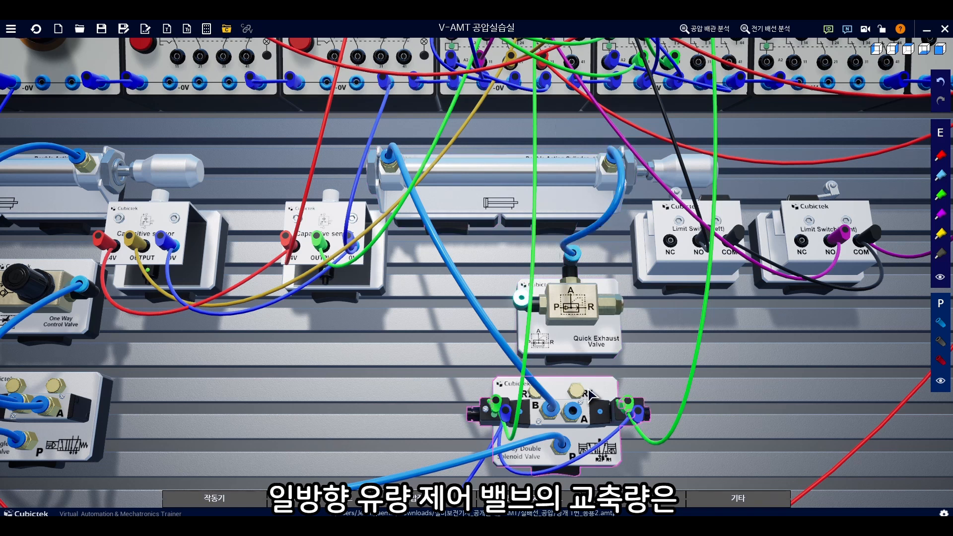
pyautogui.click(572, 410)
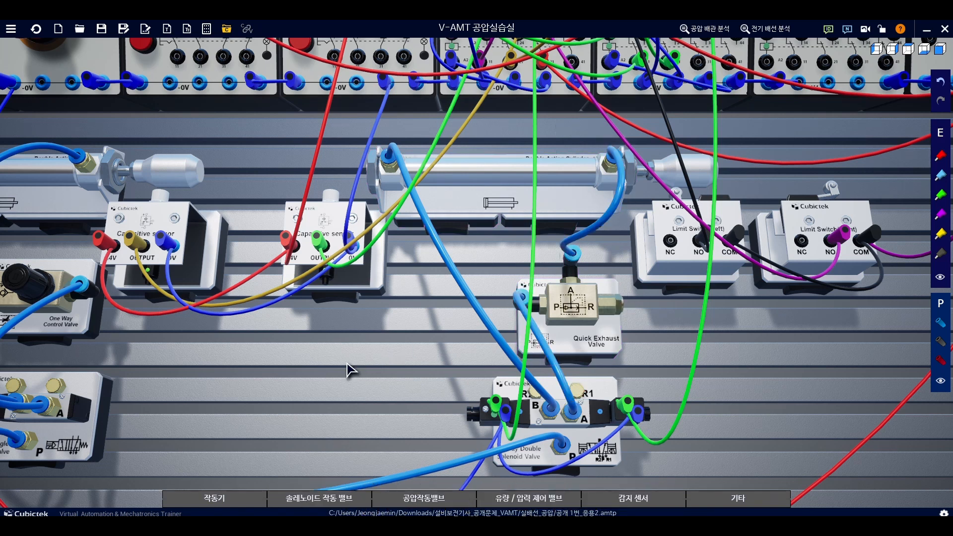
# Switch on the power supply, test the cylinder speed with the one-way flow control valve's dial, and switch the power supply off
pyautogui.scroll(-5, 347, 370)
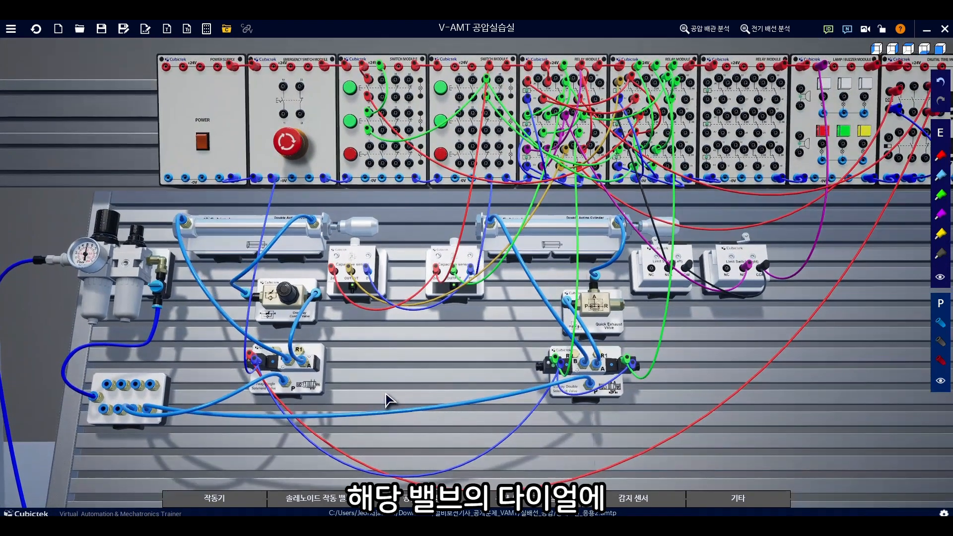
pyautogui.moveTo(288, 293)
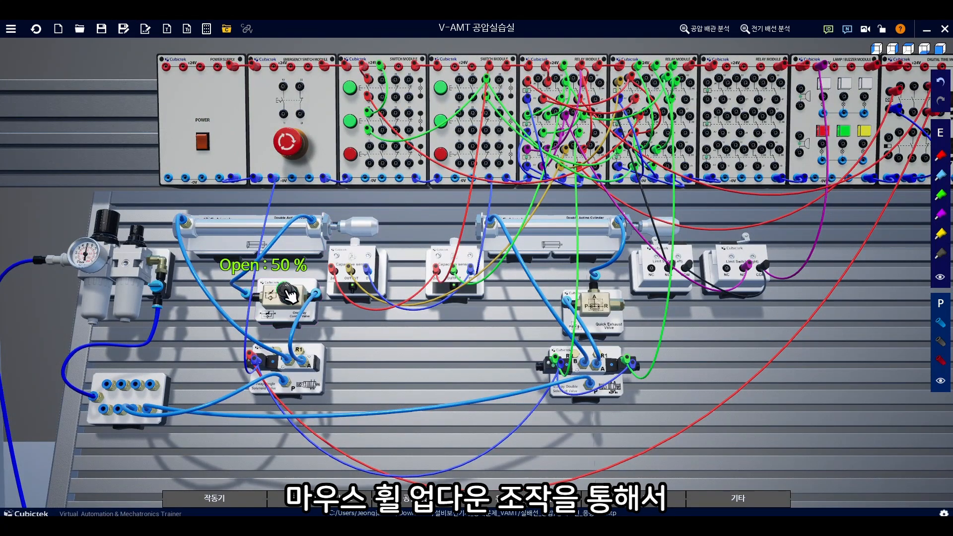
pyautogui.click(207, 141)
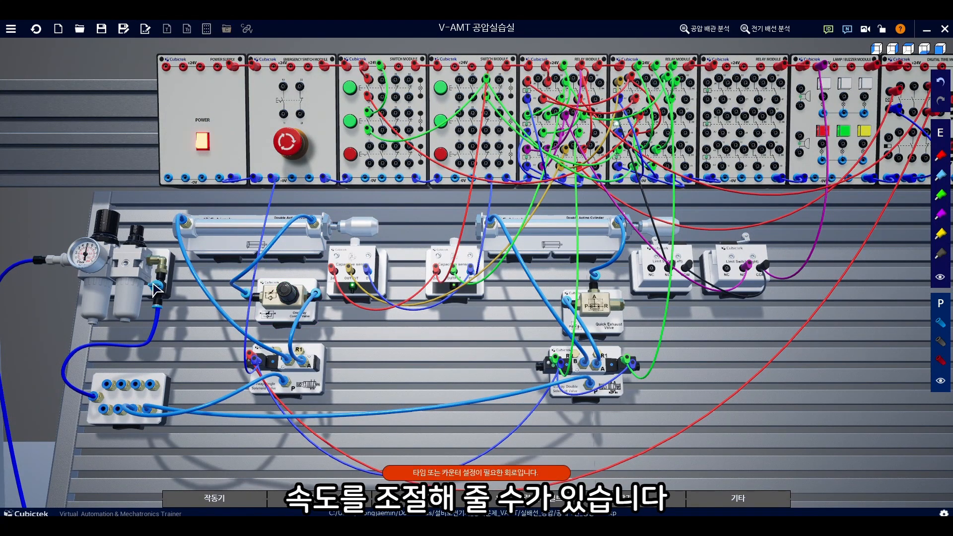
pyautogui.moveTo(294, 294)
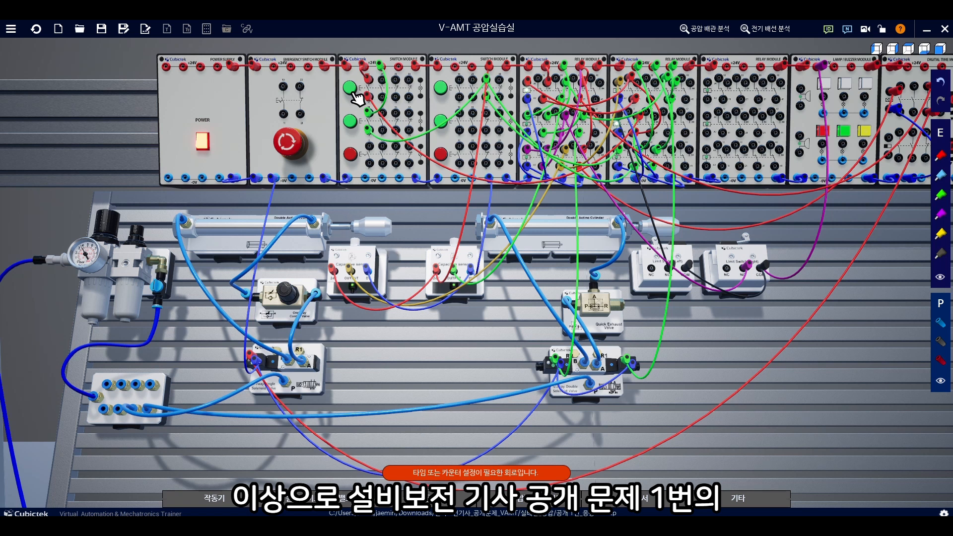
pyautogui.scroll(-2, 300, 298)
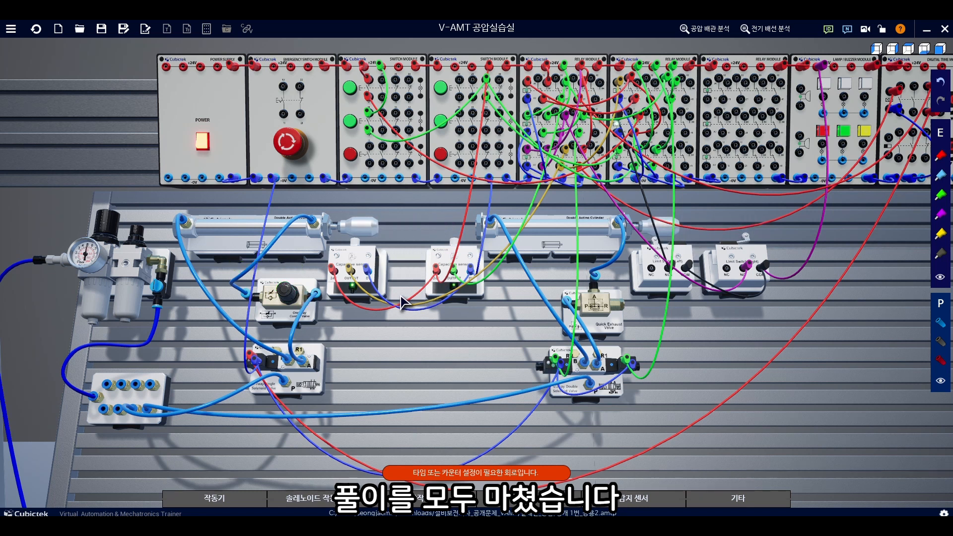
pyautogui.click(207, 144)
pyautogui.moveTo(421, 356); pyautogui.dragTo(297, 363)
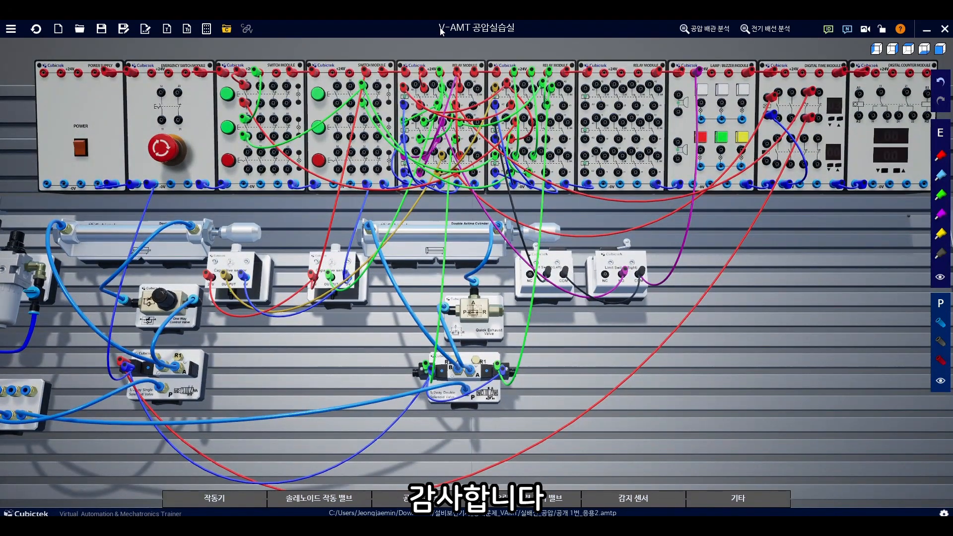